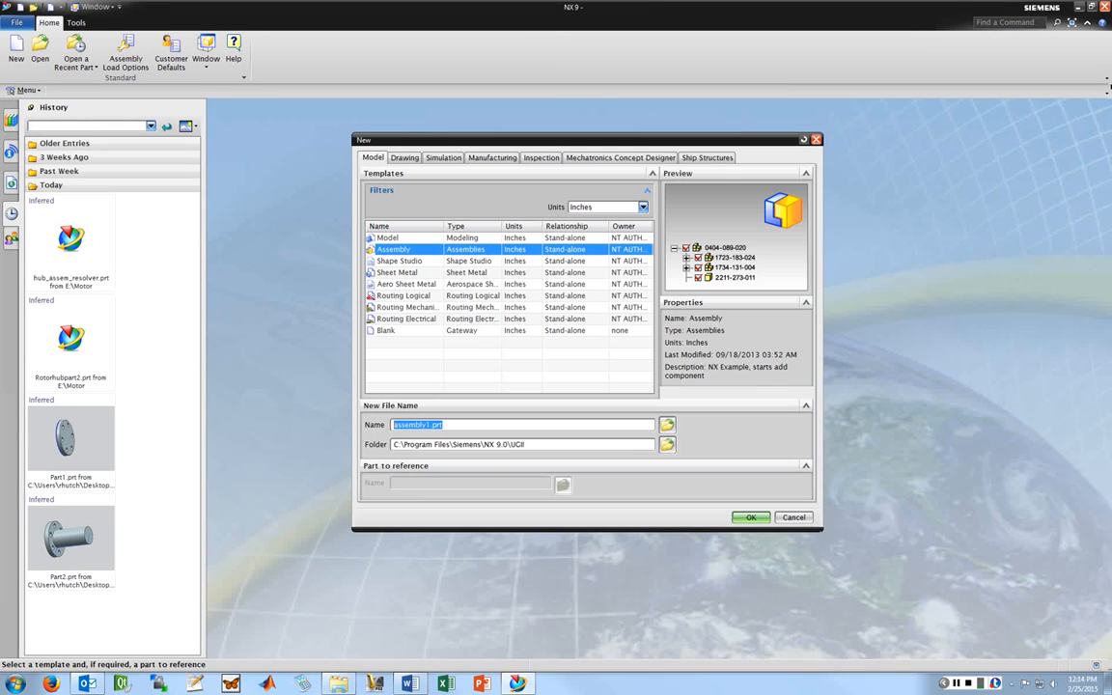
Choose the Model template for the new part and browse to the NX folder on the Desktop as its location.
left_click(388, 237)
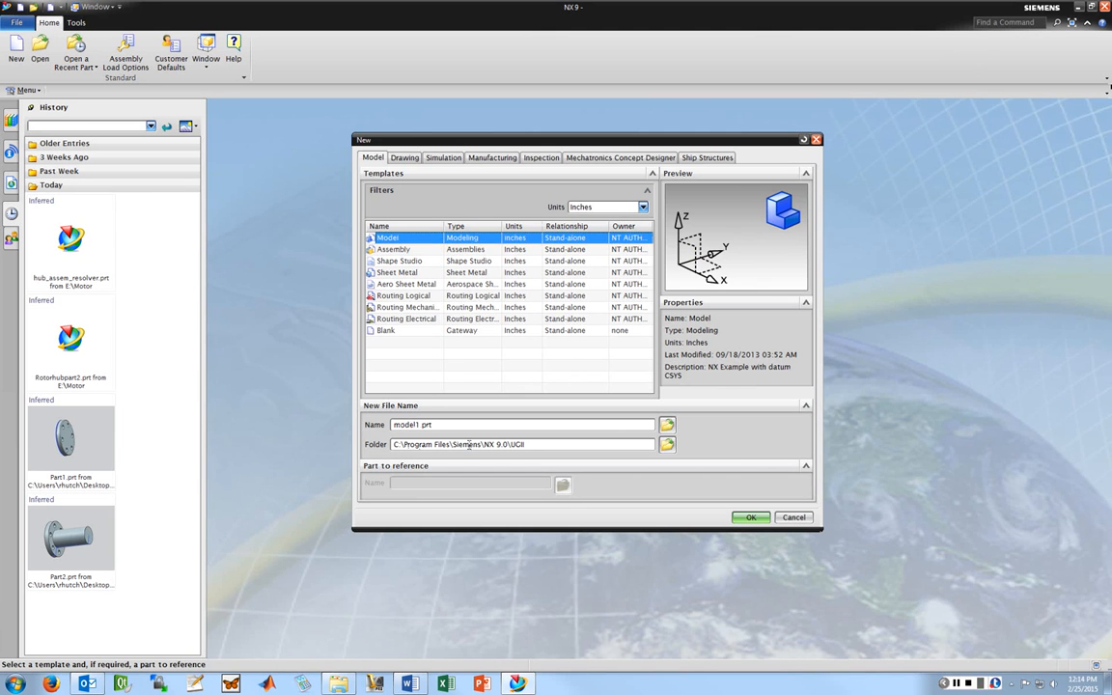
mouse_move(449, 445)
left_mouse_down()
mouse_move(486, 445)
mouse_move(445, 445)
left_mouse_up()
left_click(667, 445)
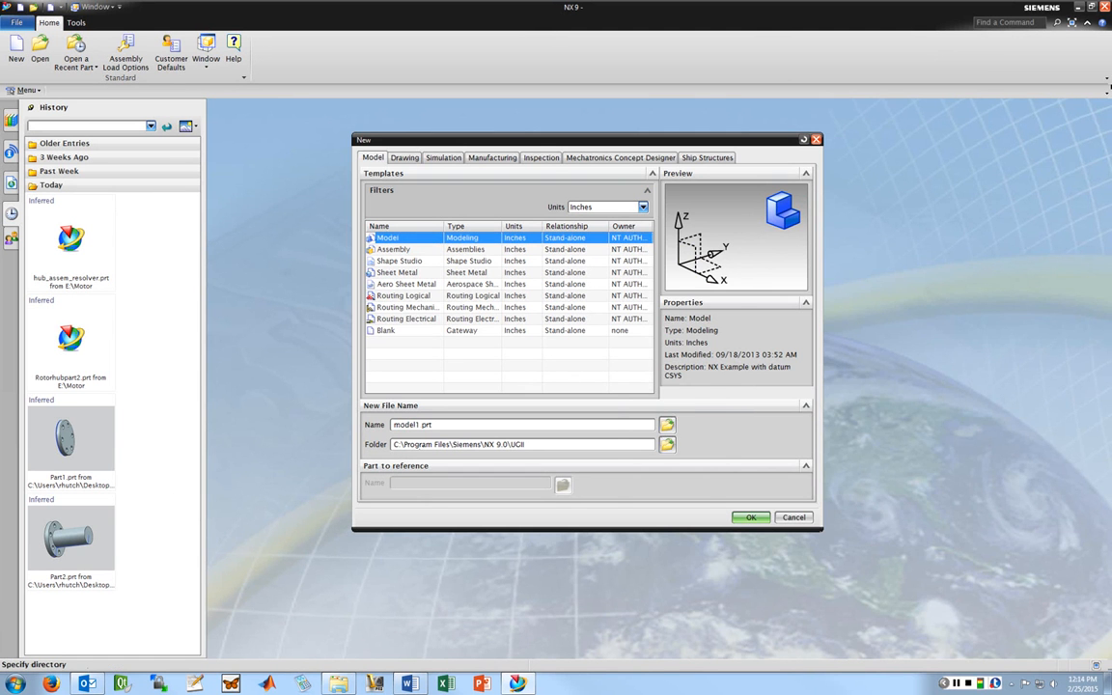
left_click_drag(763, 292, 538, 230)
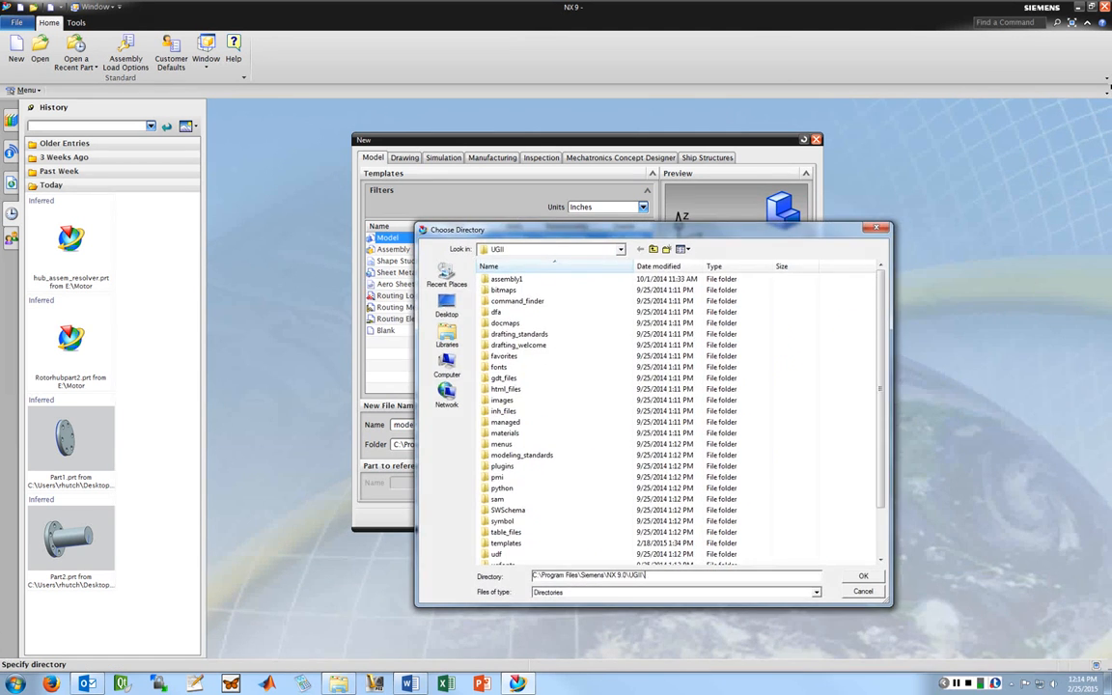
left_click(446, 307)
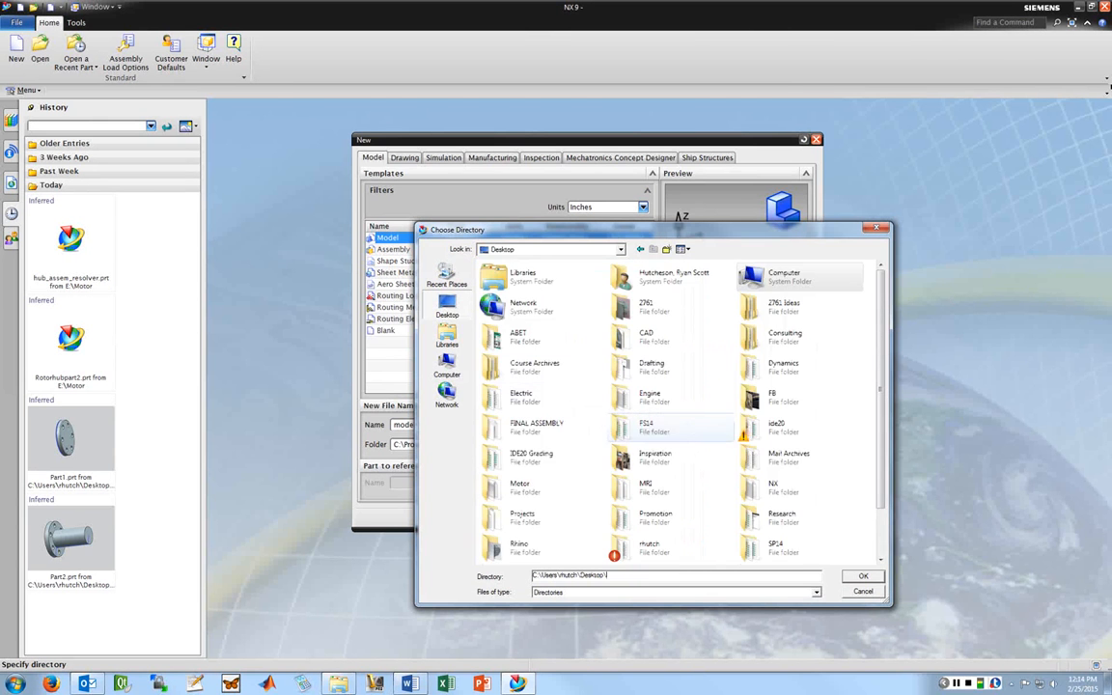
double_click(773, 487)
Create a folder named Motion inside the NX folder and set it as the new part's location.
right_click(546, 475)
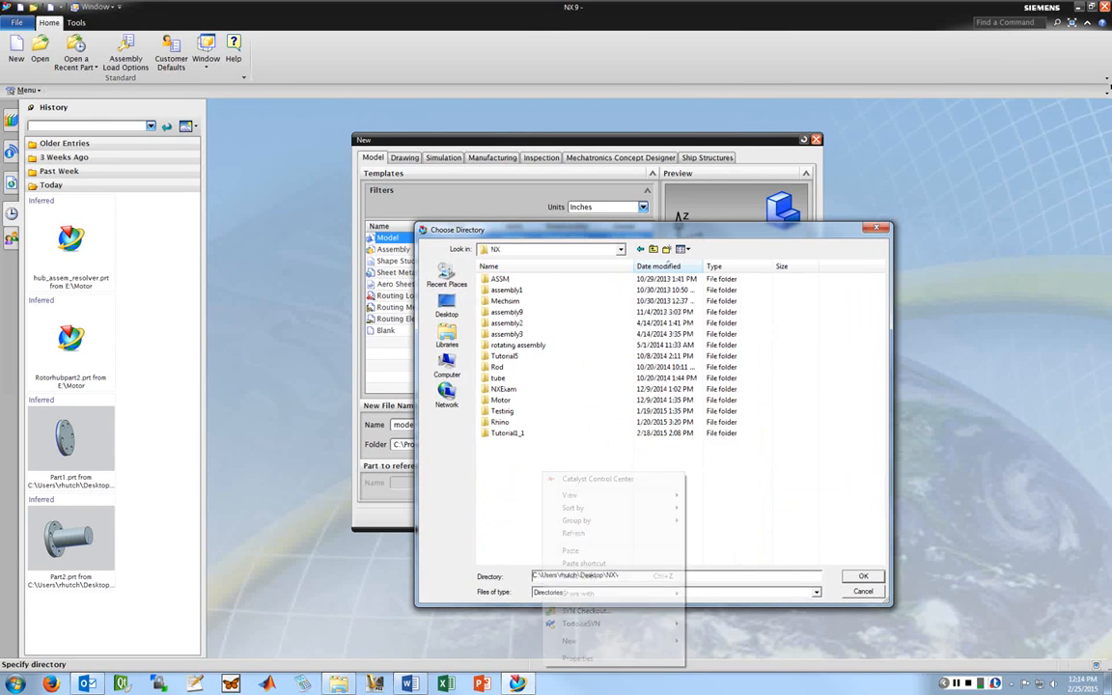
right_click(536, 502)
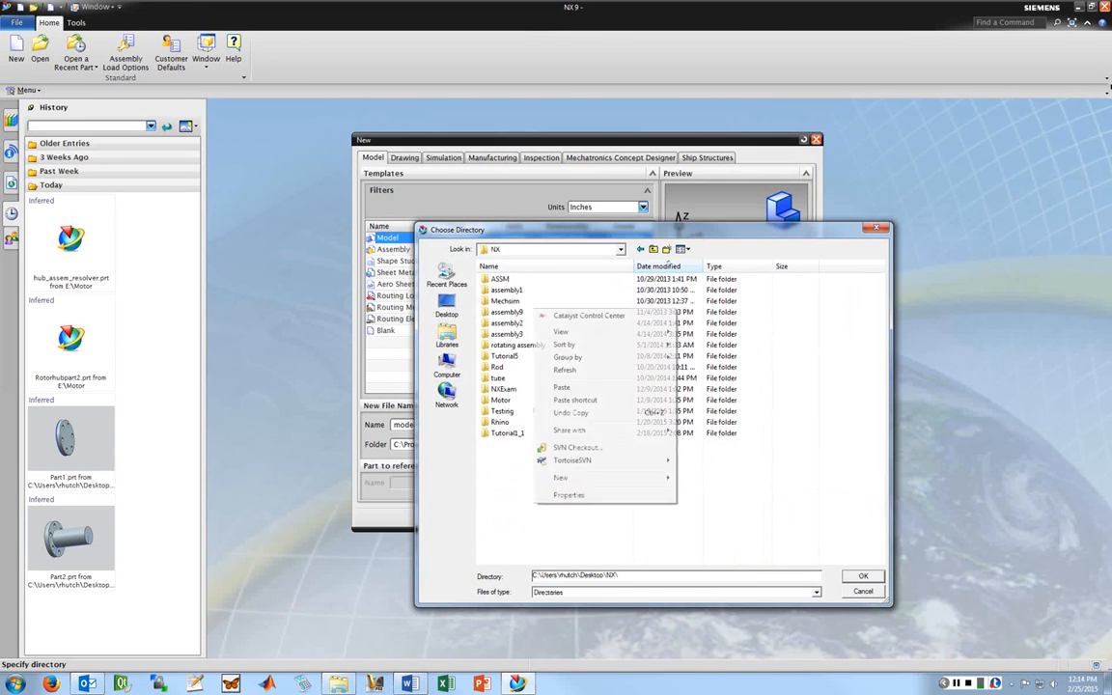
mouse_move(579, 478)
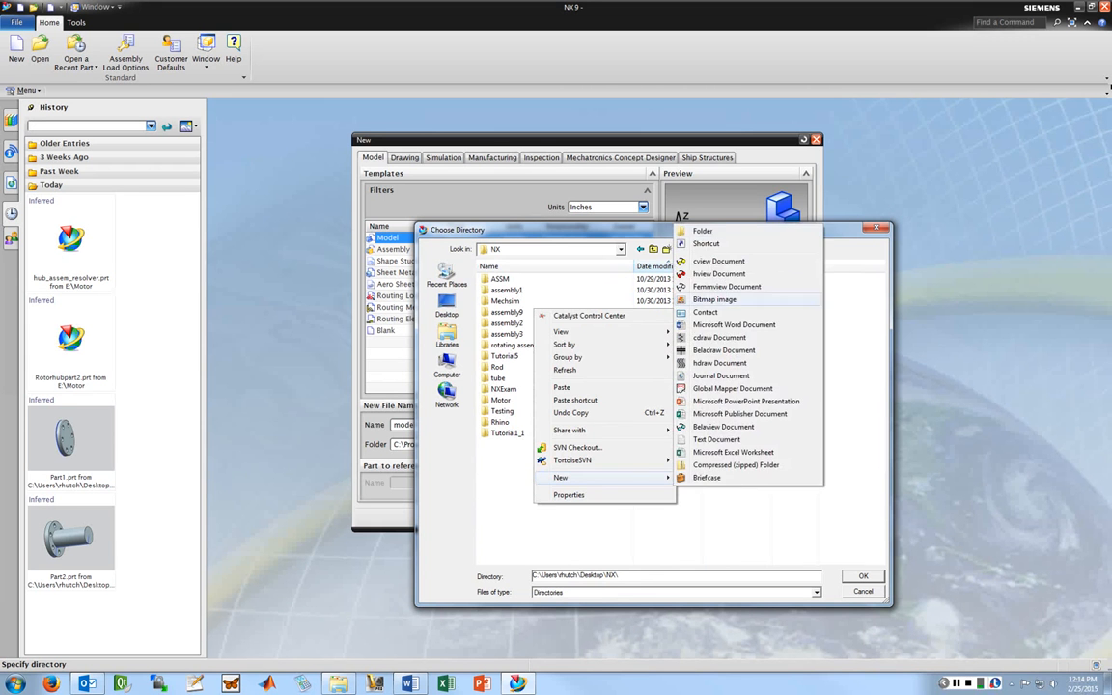
left_click(703, 231)
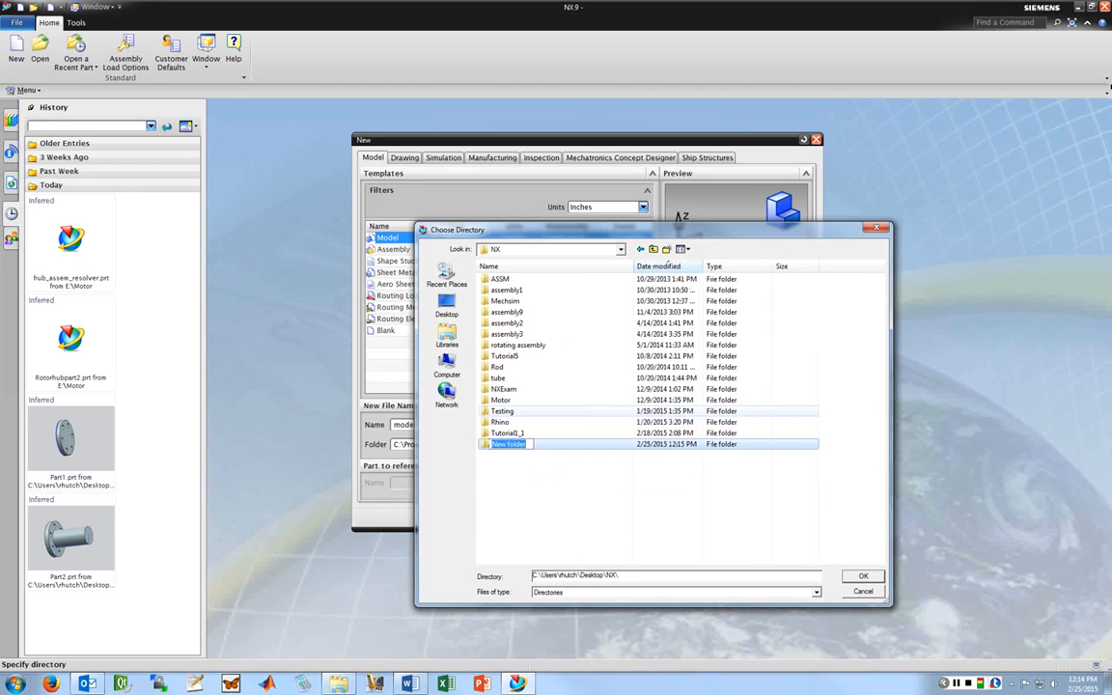
type("Motion")
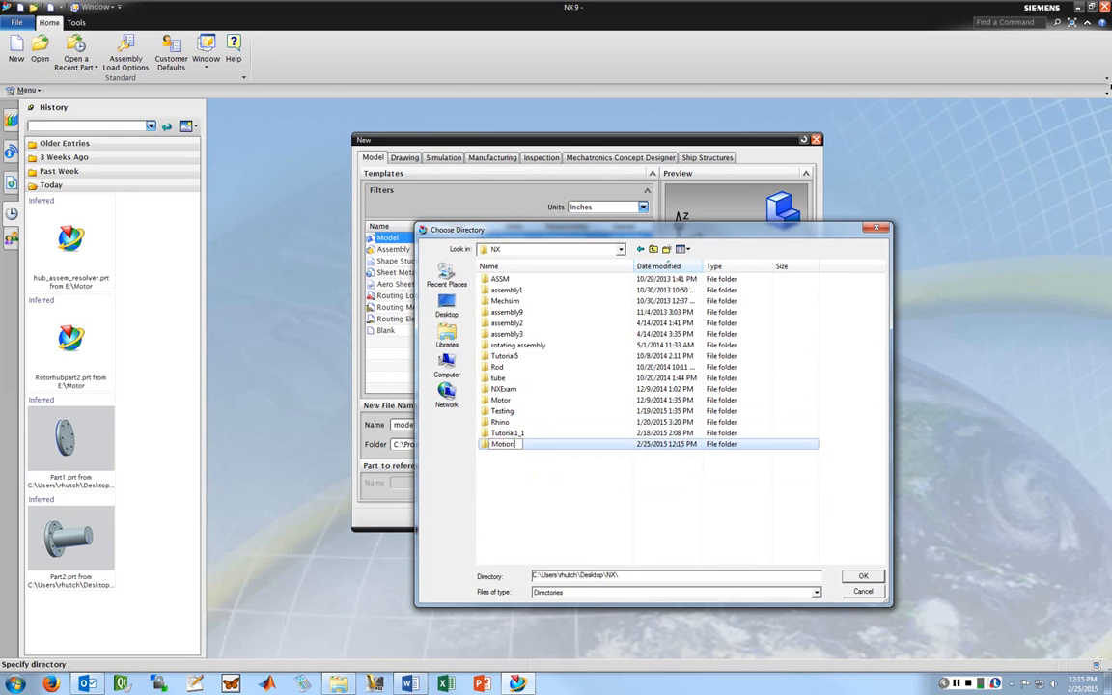
key("Return")
key("Return")
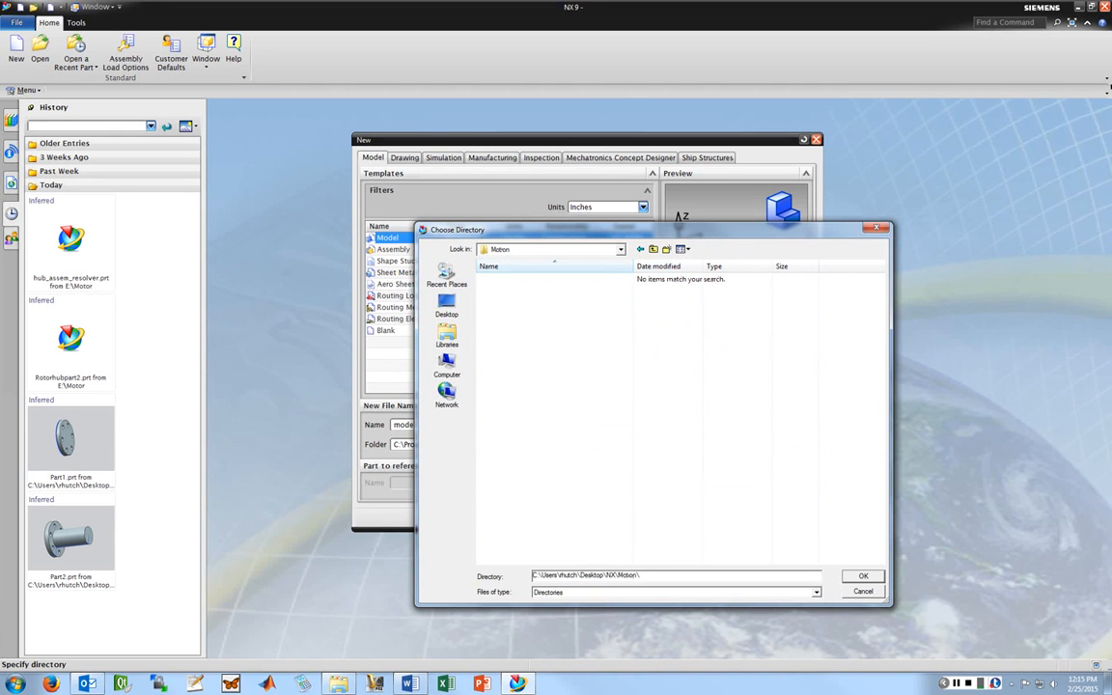
key("Return")
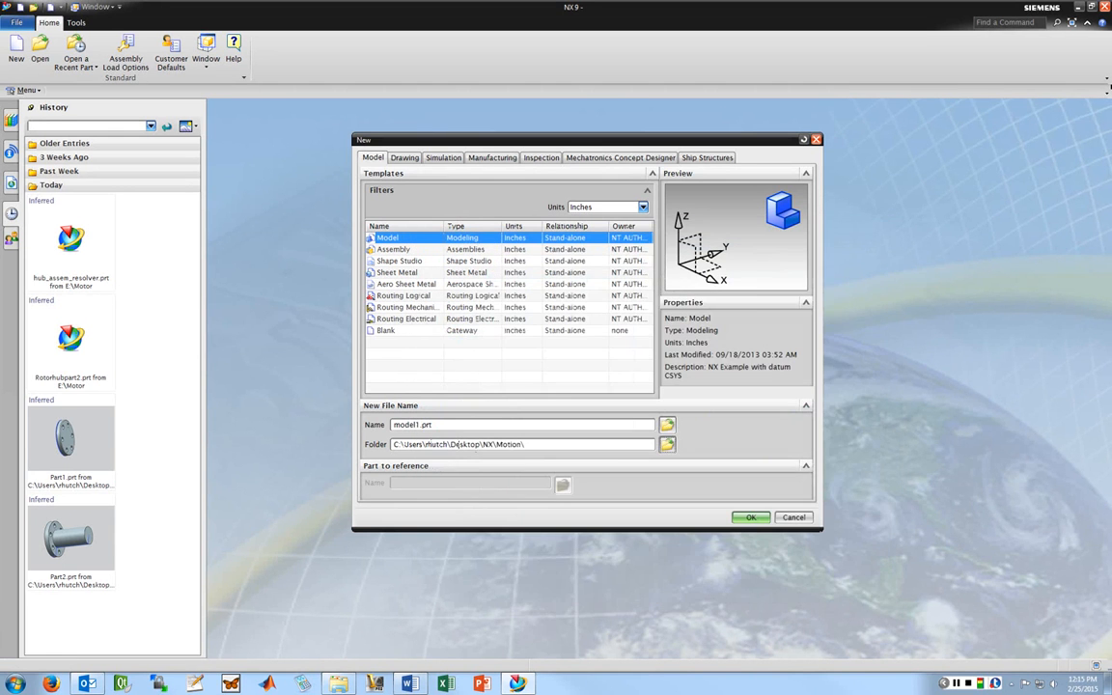
Name the new part pin and create it.
double_click(414, 424)
type("pin")
left_click(750, 517)
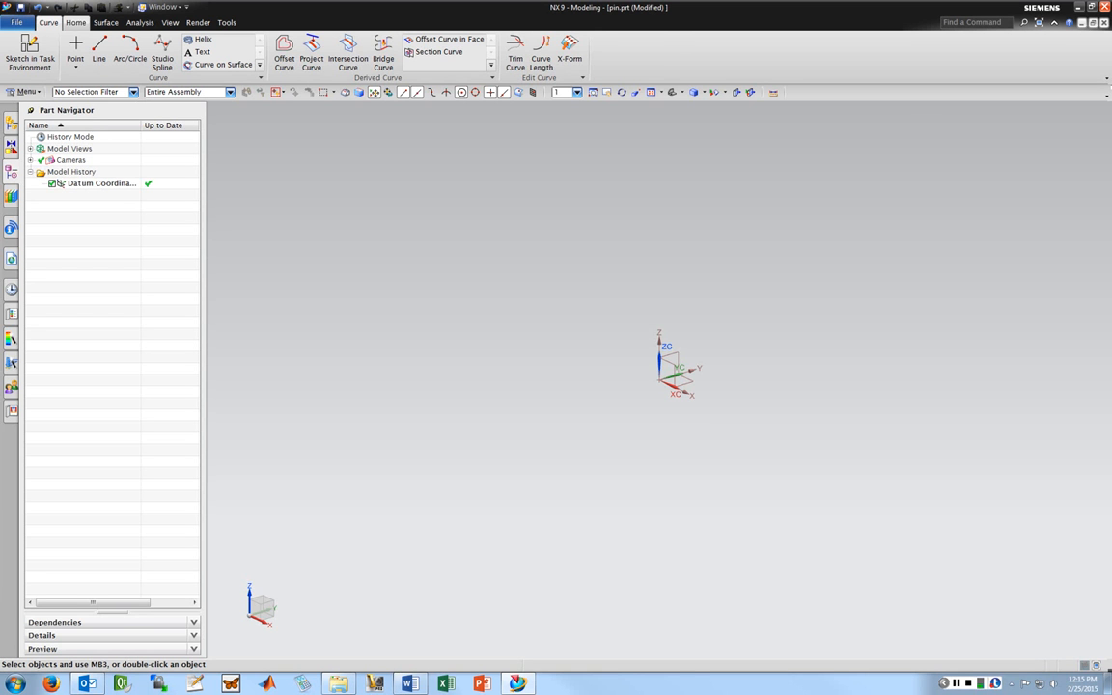
Start a sketch on the XY plane of the datum coordinate system.
left_click(75, 23)
left_click(18, 49)
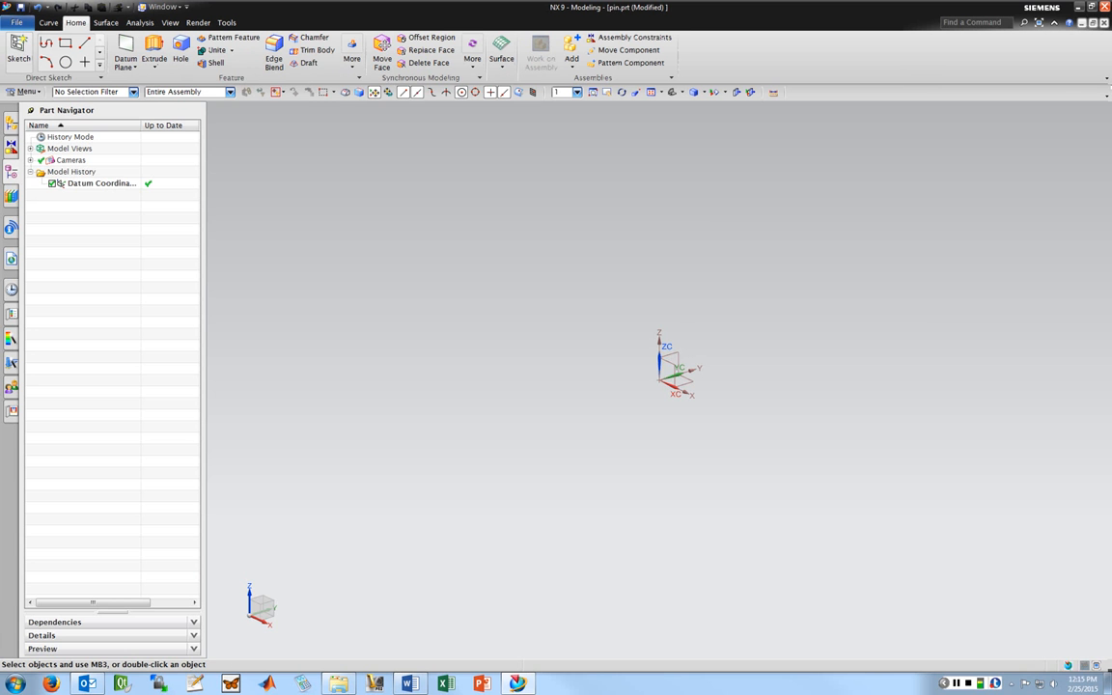
left_click(681, 382)
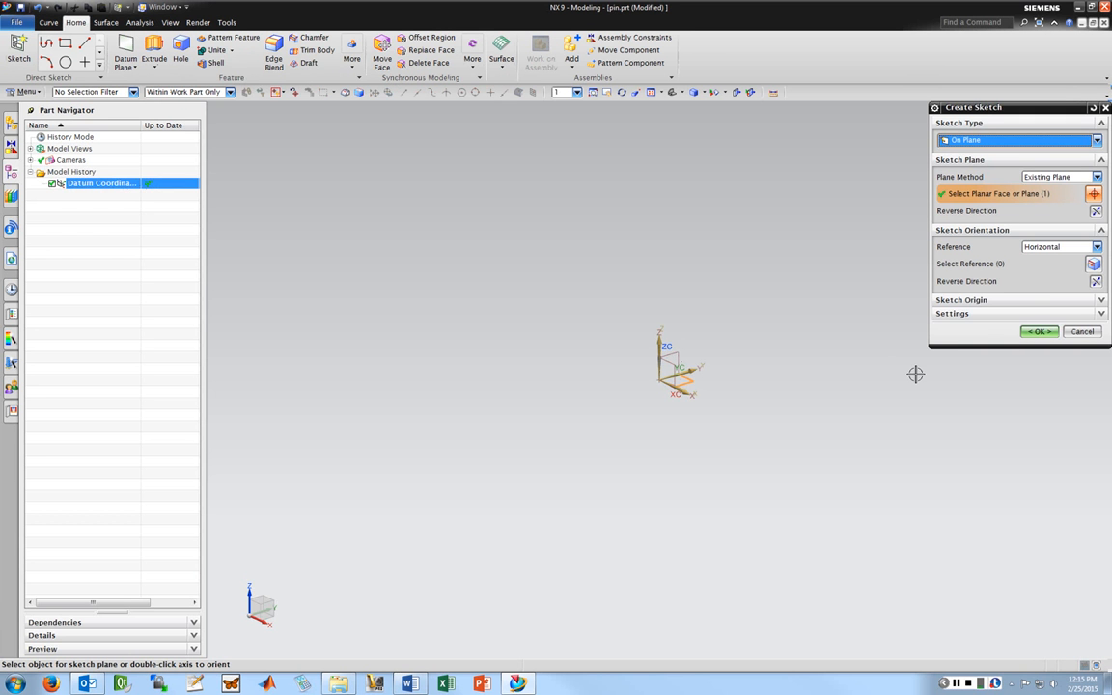
left_click(1038, 331)
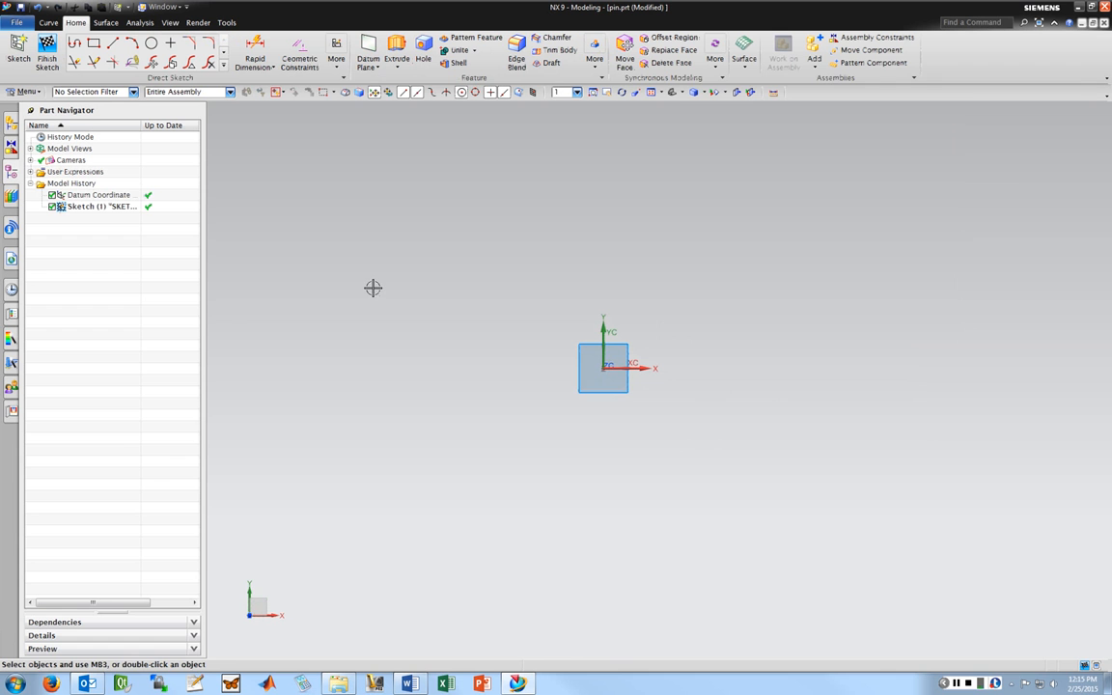
Draw a circle of 0.5 in diameter centred on the sketch origin and finish the sketch.
key("o")
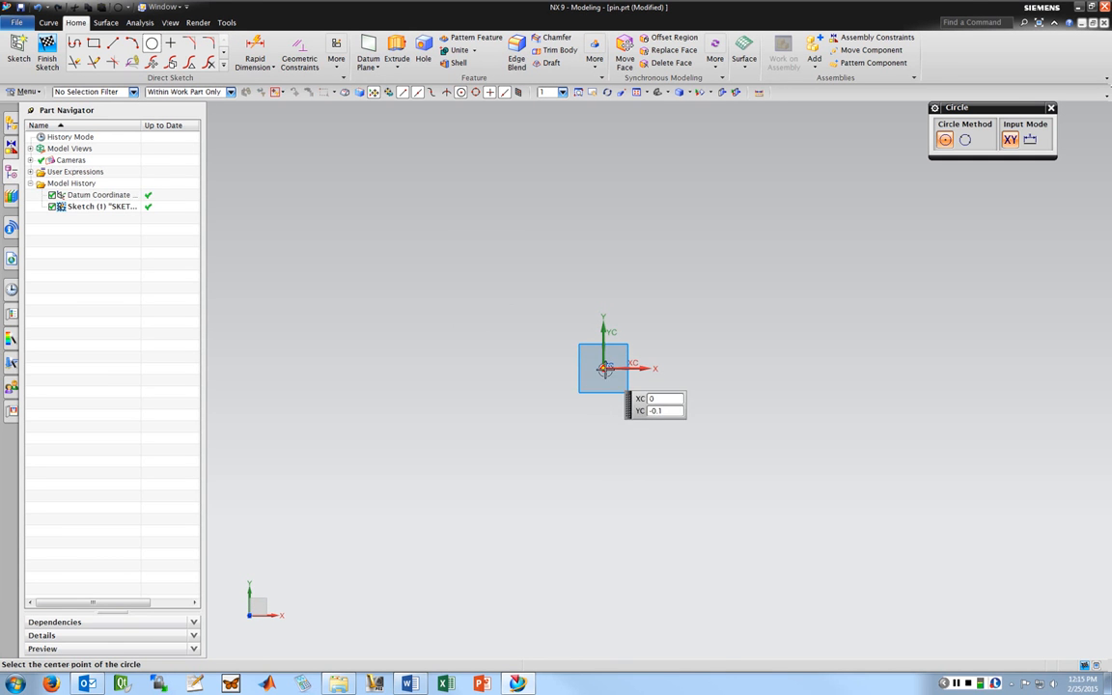
left_click(602, 368)
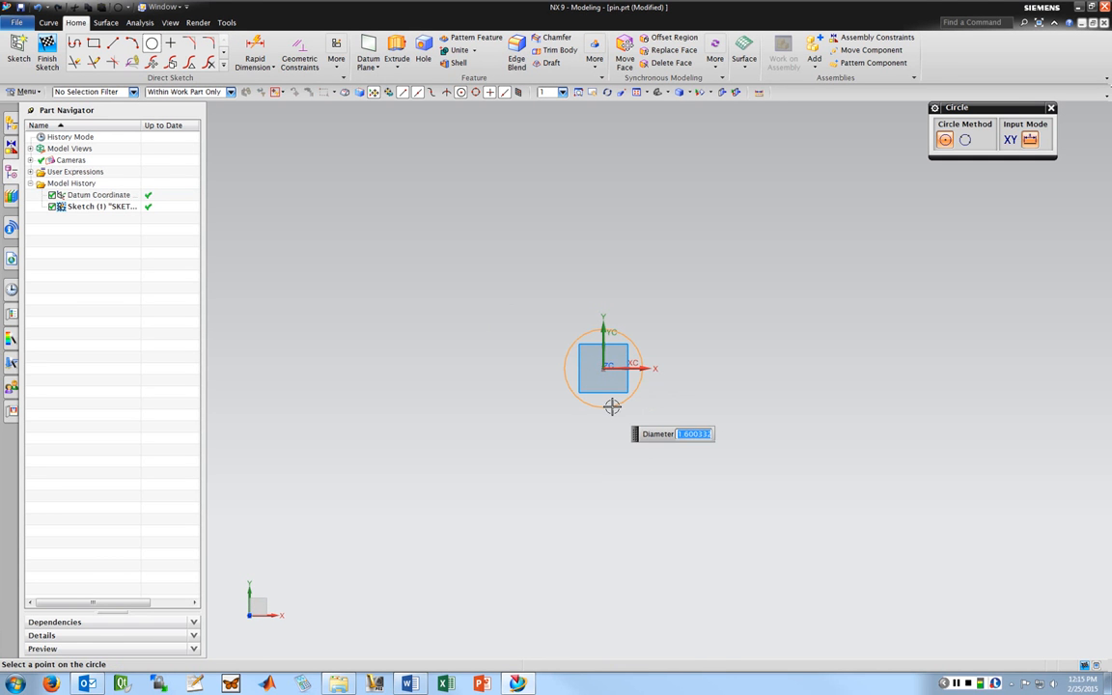
type("0.5")
key("Return")
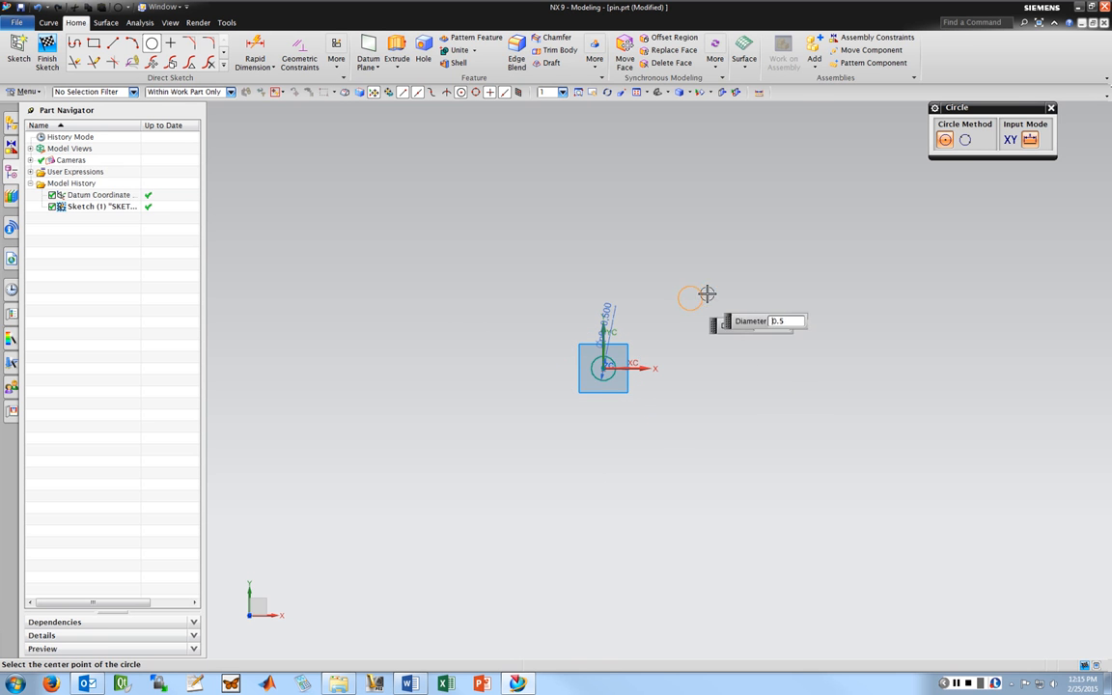
left_click(46, 53)
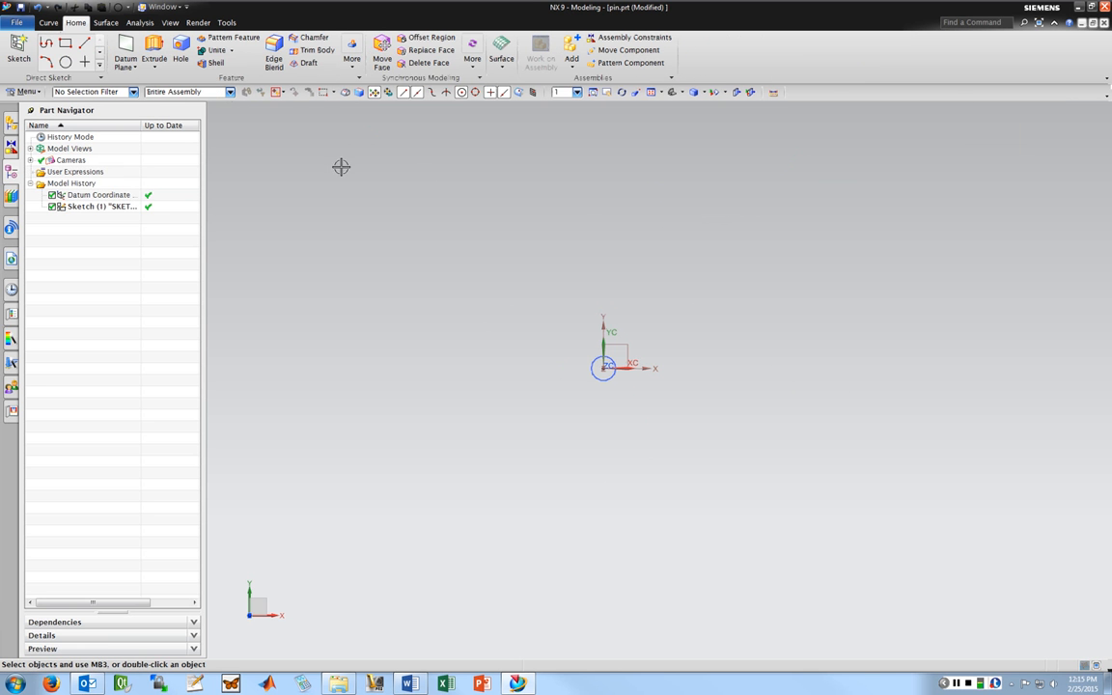
Extrude the circle with a start distance of 1 in and an end distance of 0, and save the pin part.
left_click(153, 49)
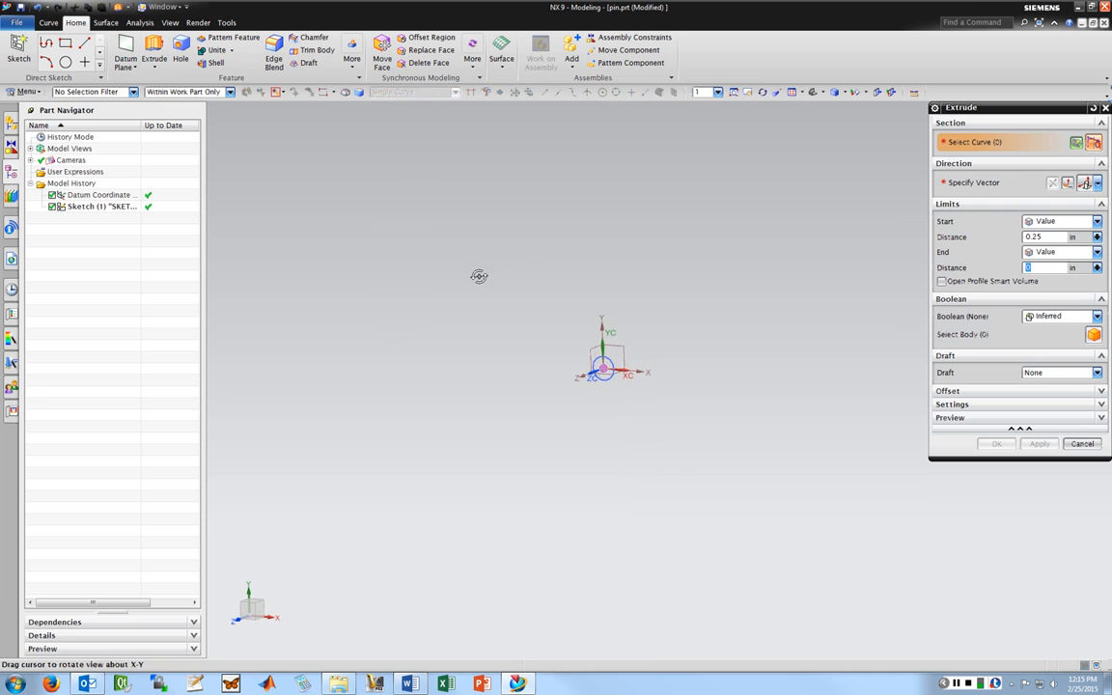
left_click(606, 359)
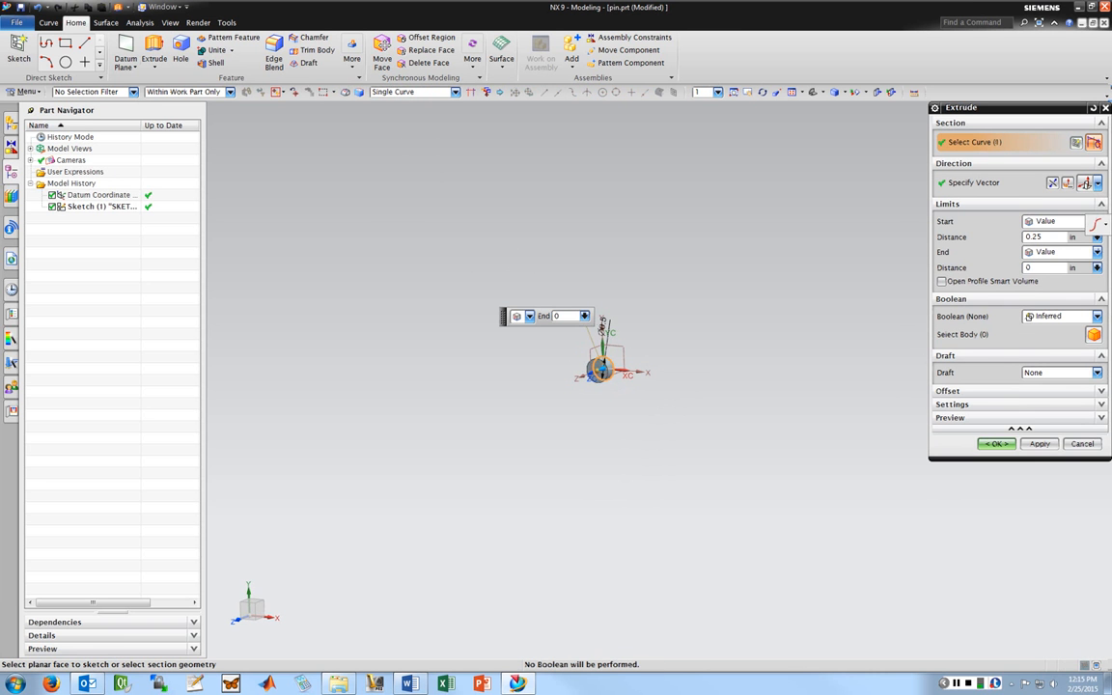
double_click(1045, 238)
type("1")
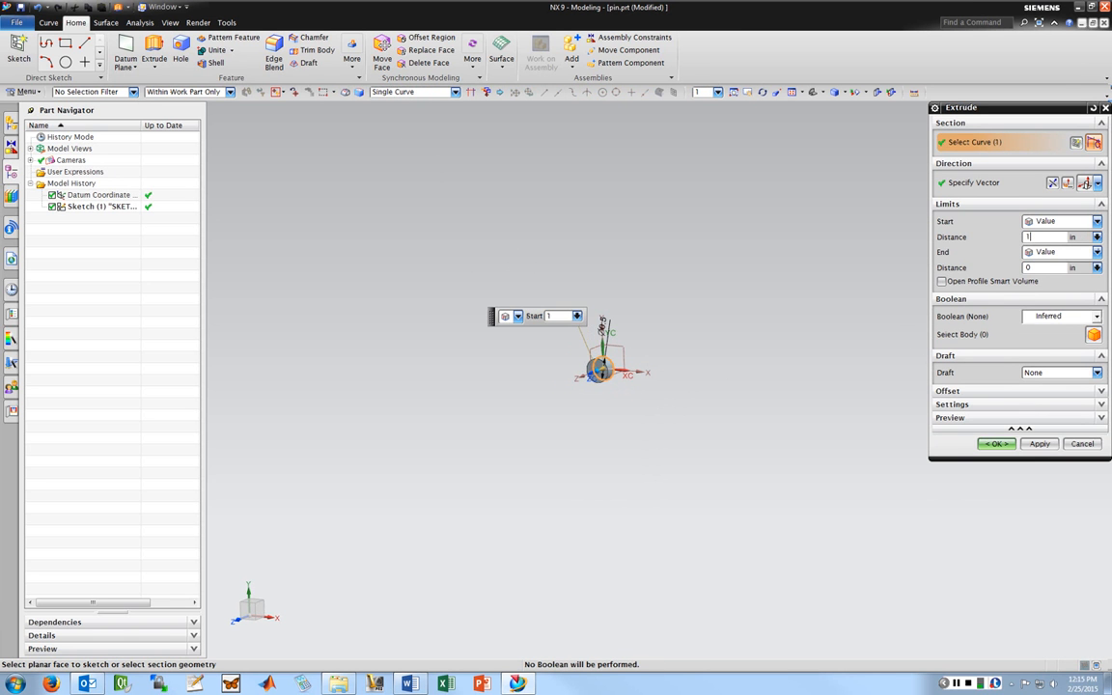
left_click(996, 444)
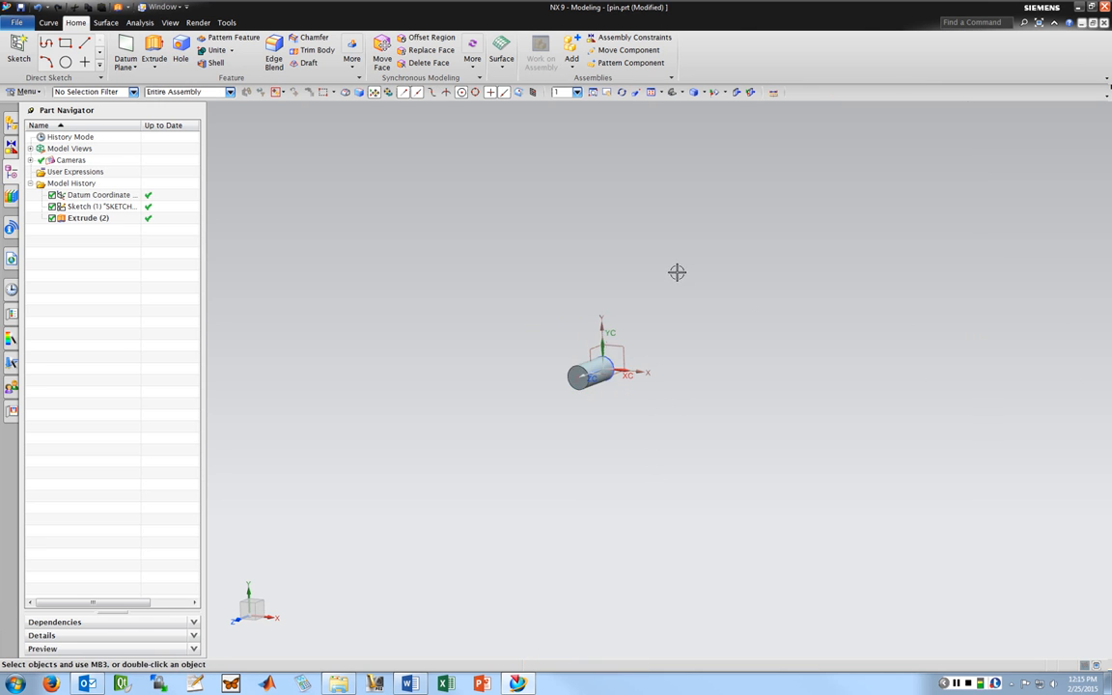
middle_click_drag(677, 273, 661, 295)
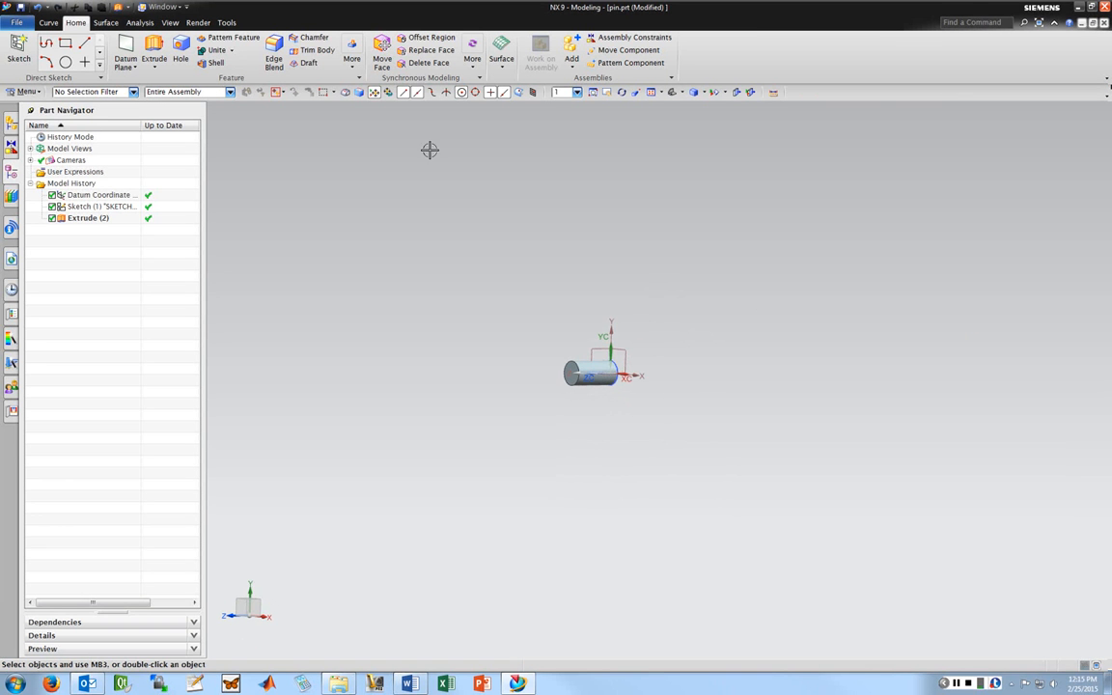
key("ctrl+s")
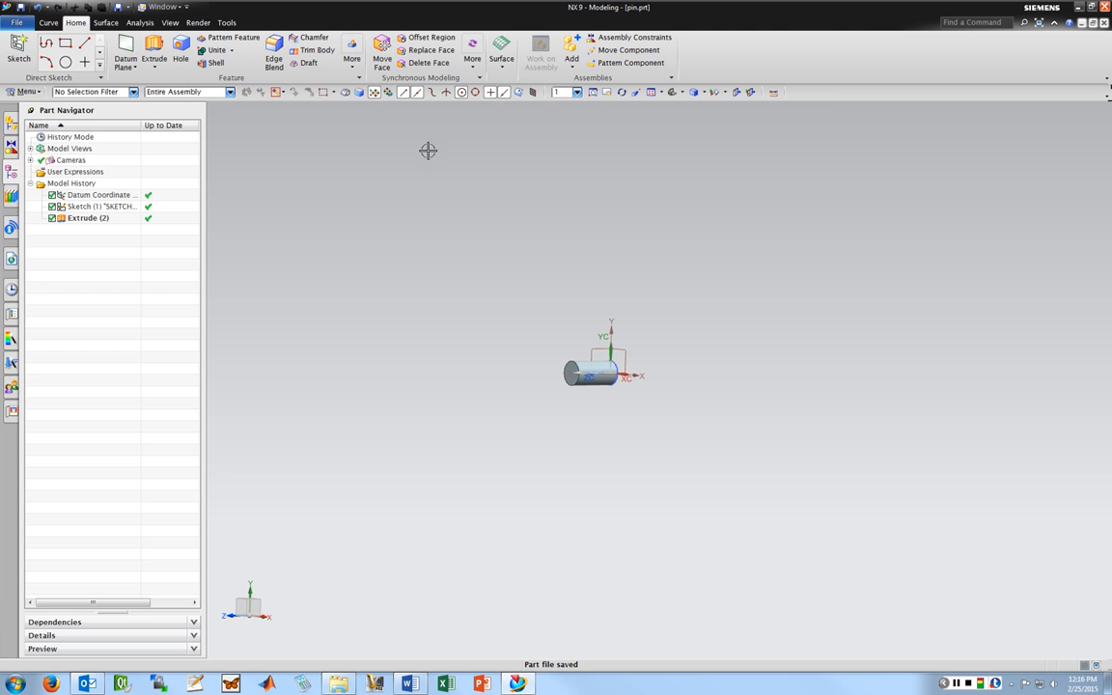
Create a new part named link from the Model template in the Motion folder.
left_click(17, 22)
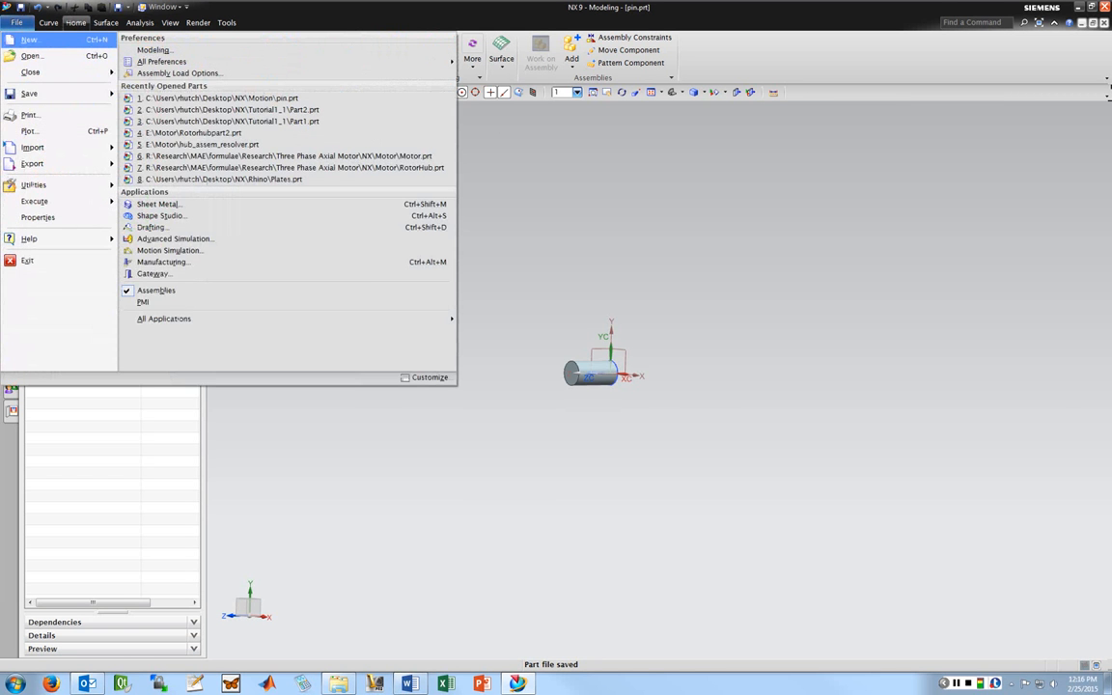
left_click(29, 39)
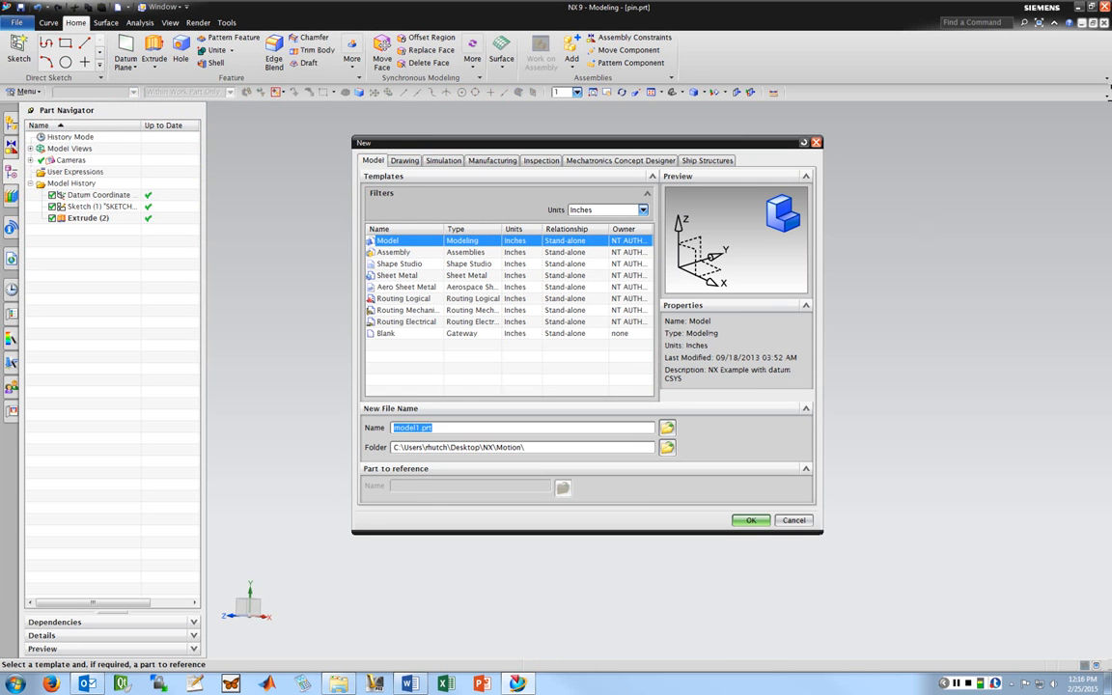
left_click(417, 427)
double_click(418, 428)
type("link")
key("Return")
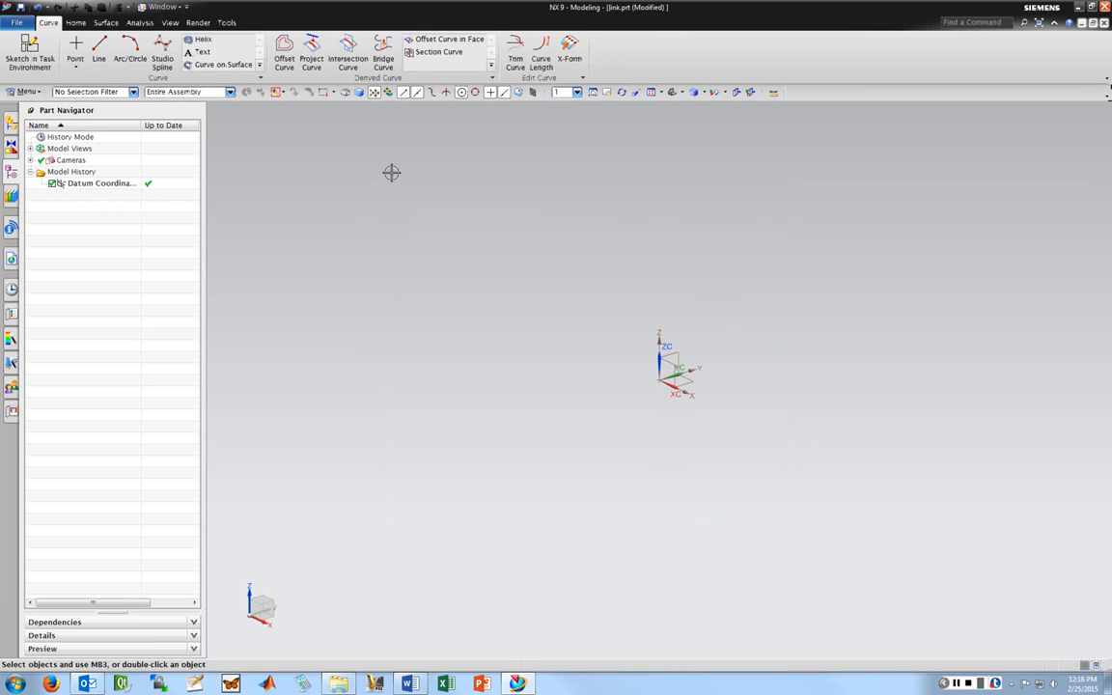
Start a sketch on the XY plane of the link part.
left_click(75, 23)
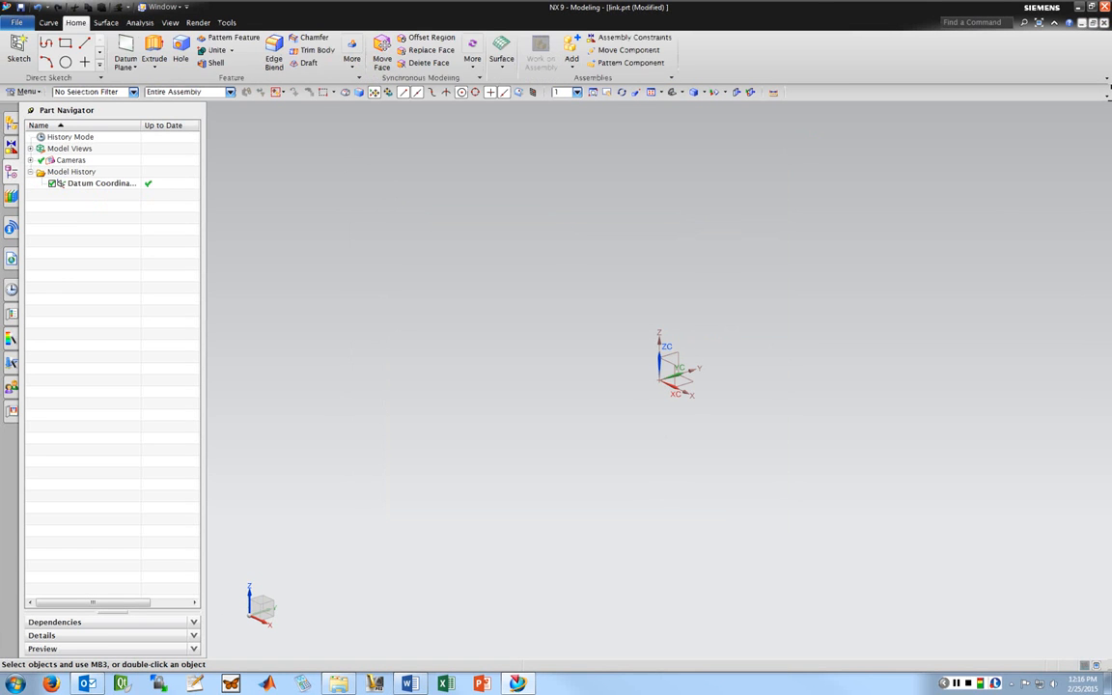
left_click(19, 50)
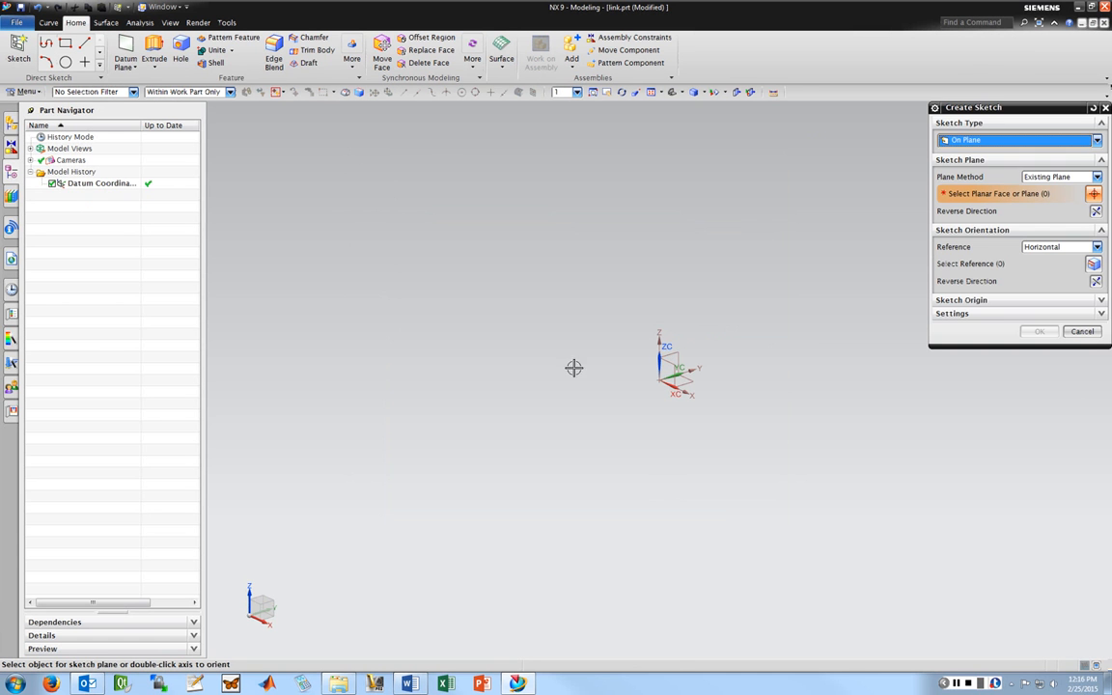
left_click(696, 385)
left_click(1040, 331)
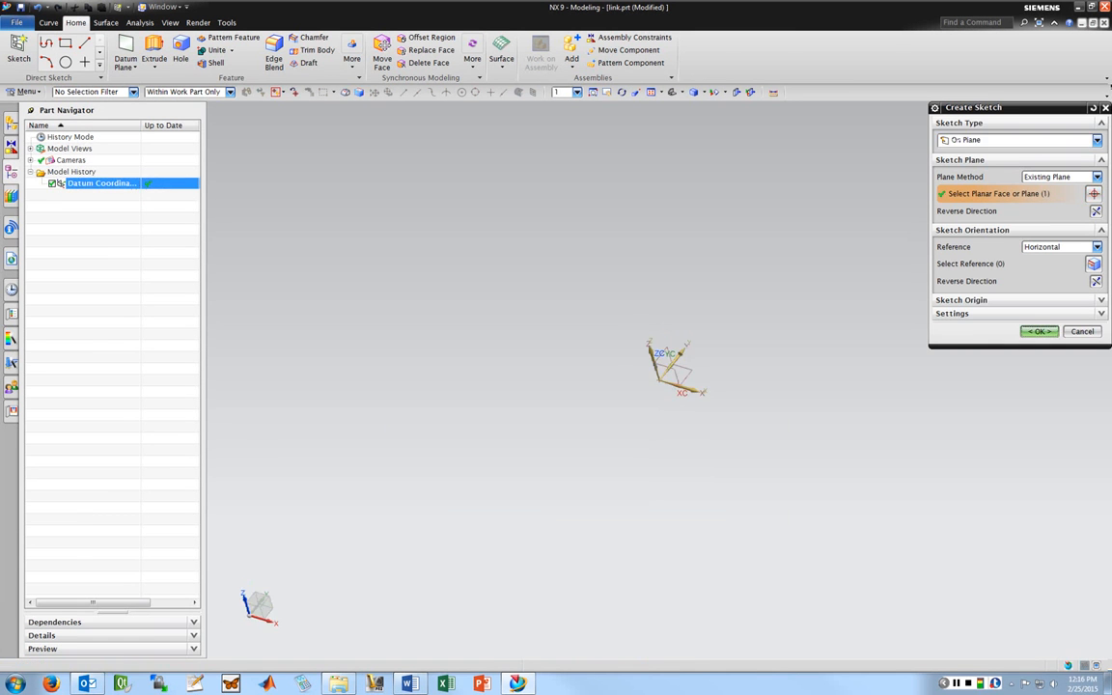
Draw two circles of 0.5 in diameter, one centred on the origin and one about 4.78 in above it on the Y axis.
left_click(152, 42)
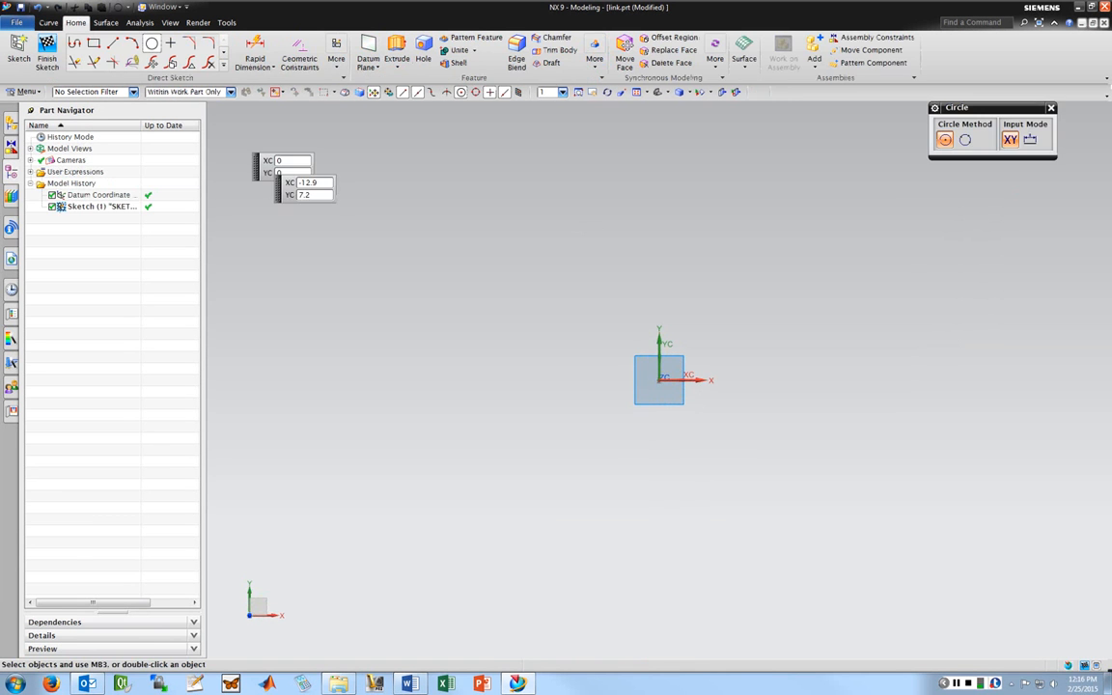
left_click(659, 379)
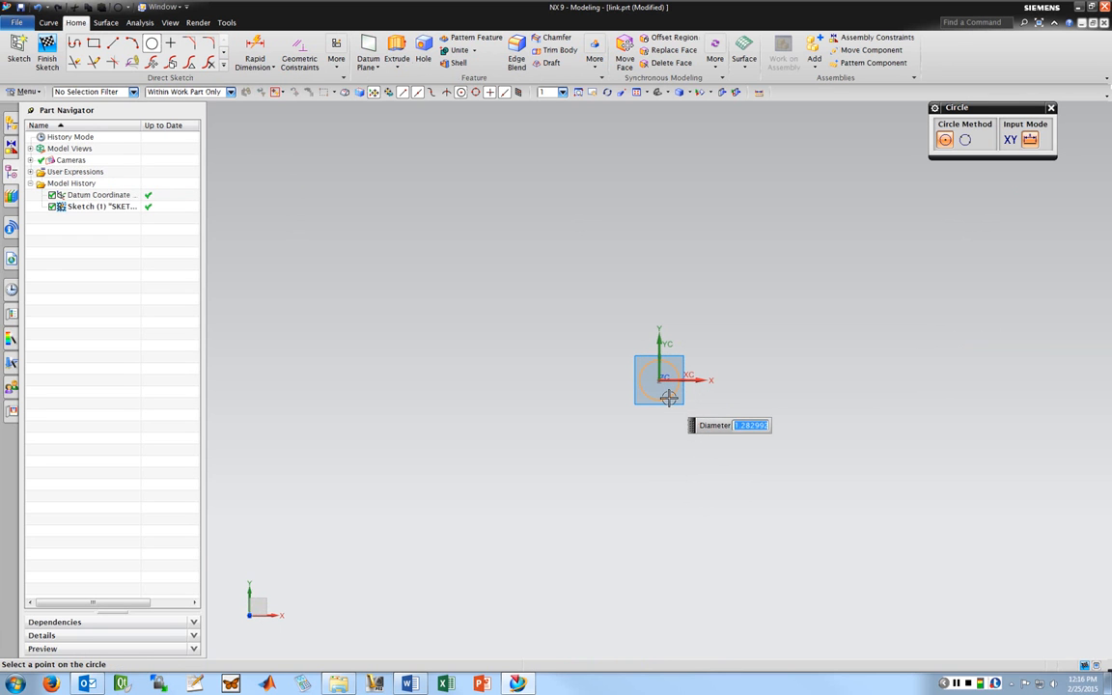
type("0.5")
key("Return")
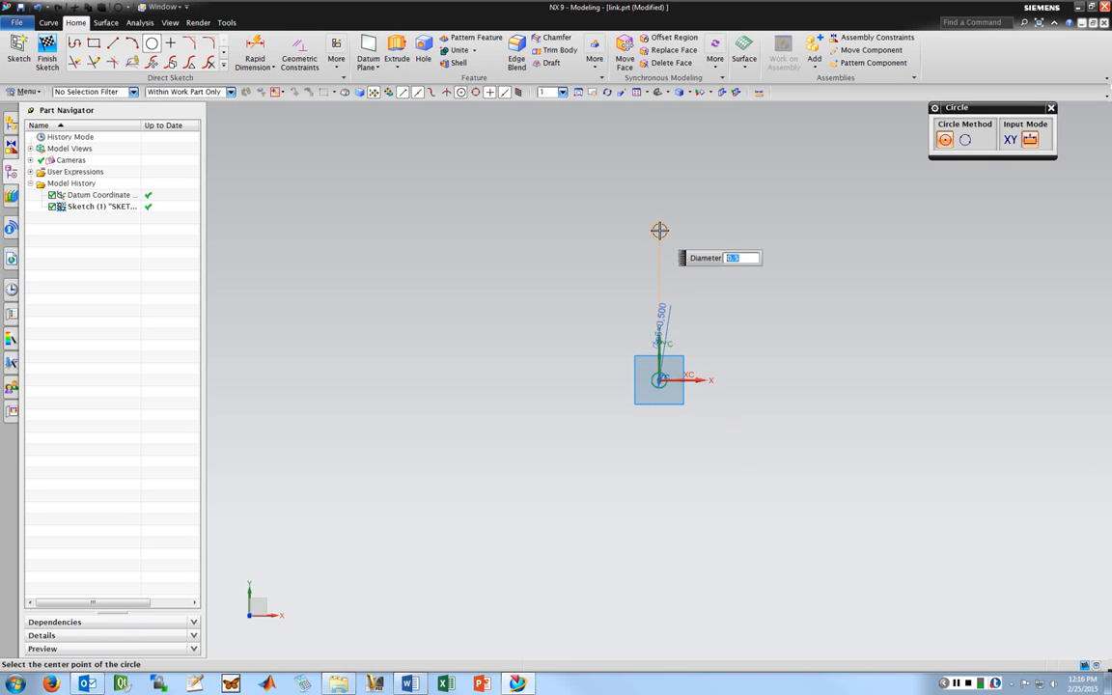
left_click(658, 230)
scroll(687, 279, "up", 3)
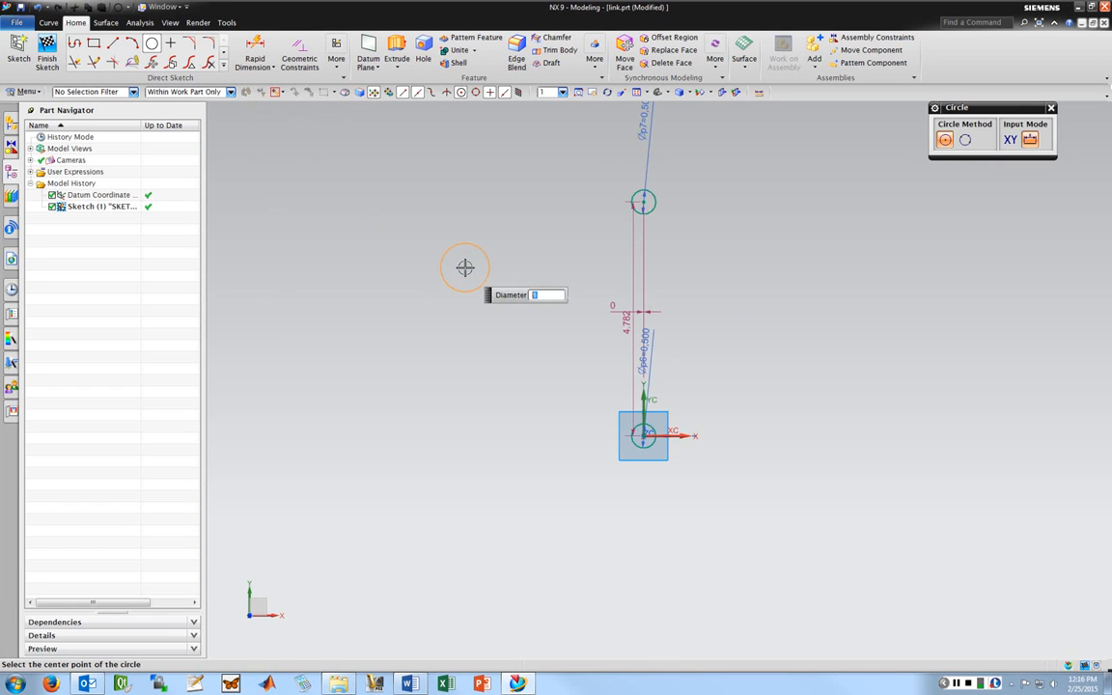
Draw a 1 in diameter circle concentric with each of the two 0.5 in circles.
type("1")
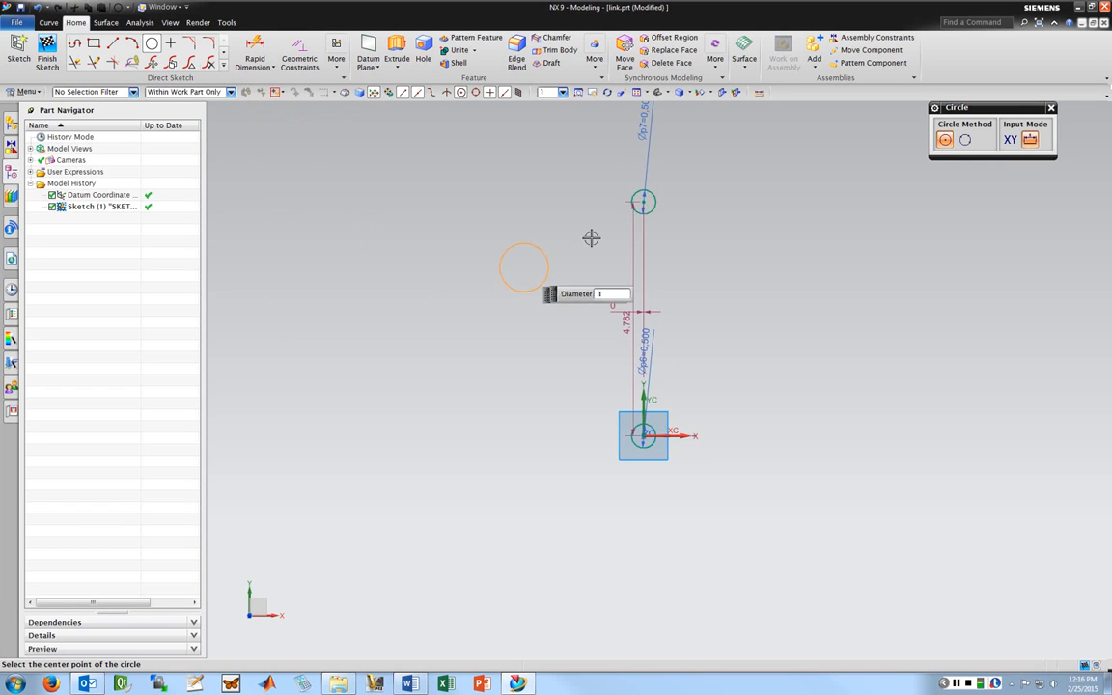
left_click(641, 203)
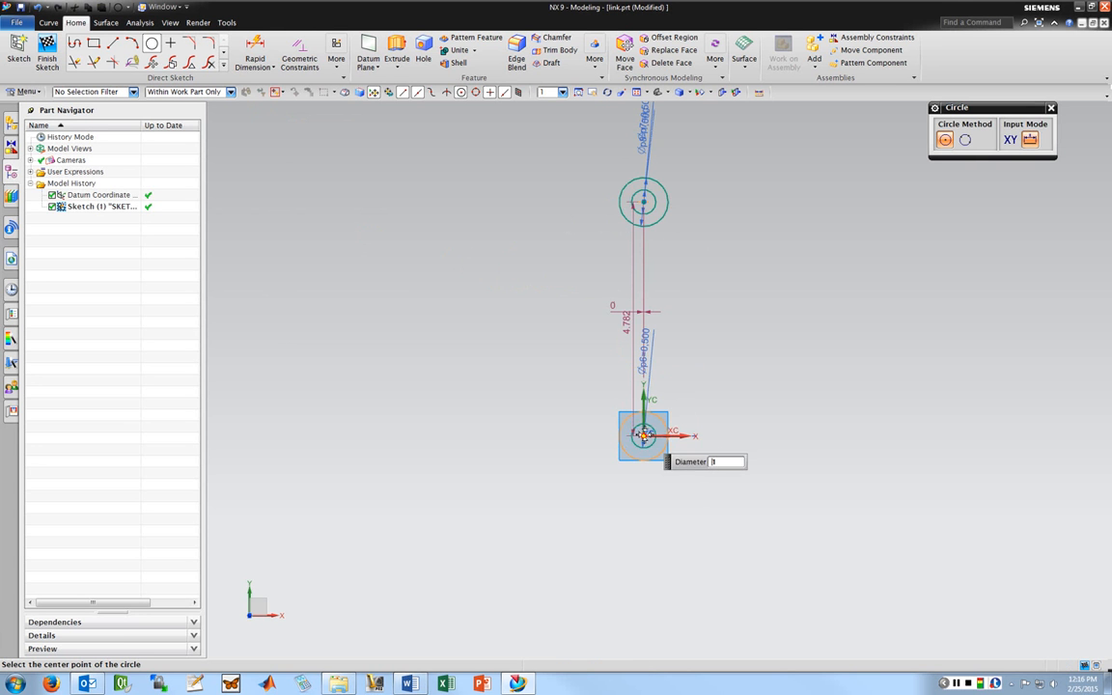
left_click(642, 436)
scroll(730, 366, "up", 1)
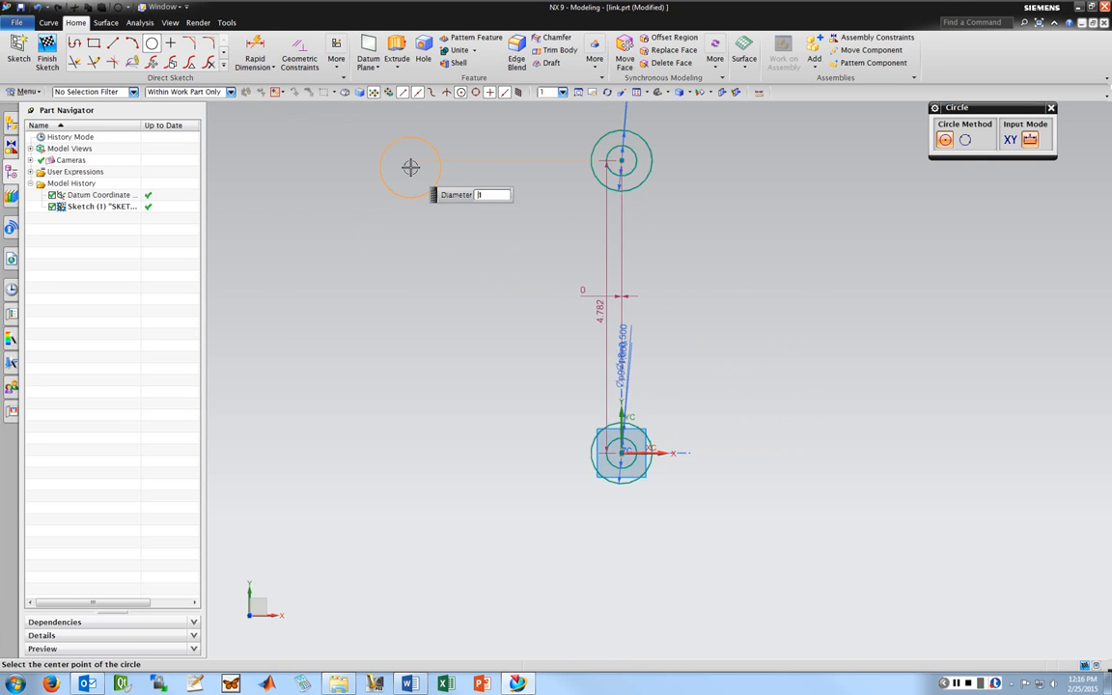
key("Escape")
Move the two diameter dimensions of the circles at the origin apart so their labels no longer overlap.
scroll(744, 362, "up", 1)
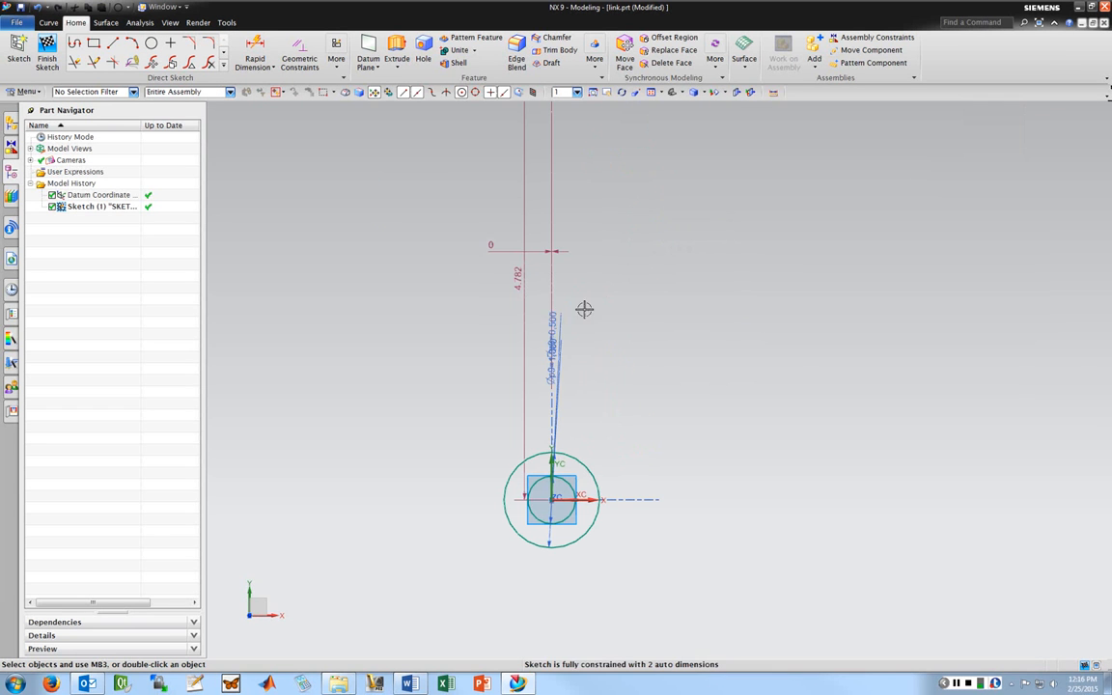
mouse_move(556, 310)
left_mouse_down()
mouse_move(586, 322)
mouse_move(588, 369)
left_mouse_up()
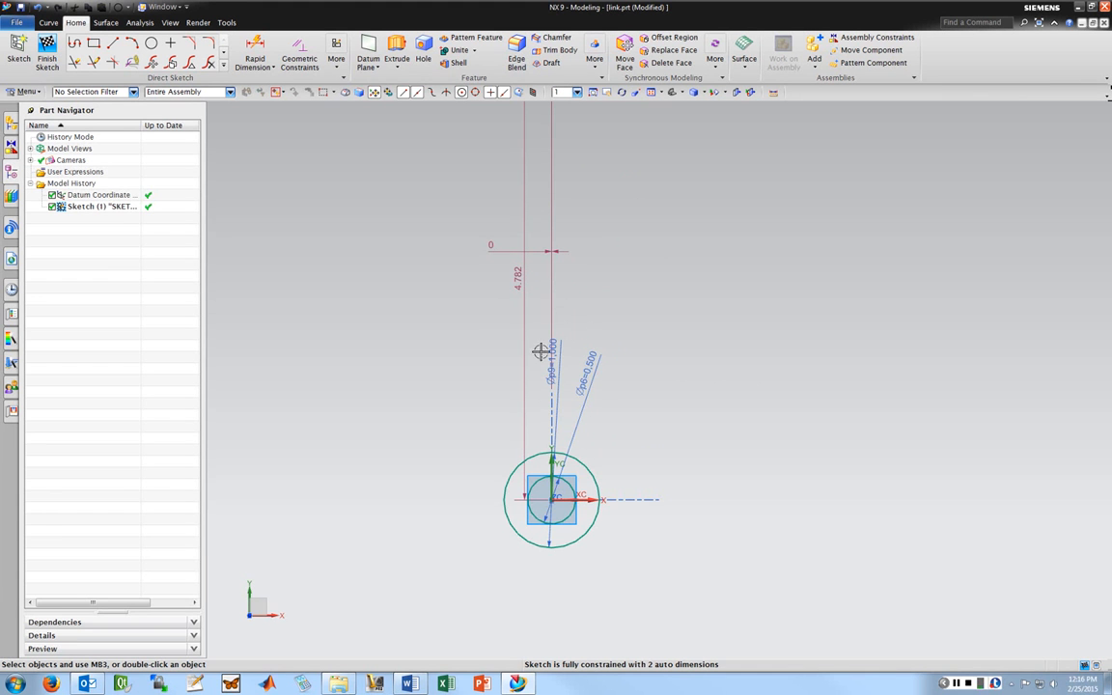
left_click_drag(560, 355, 604, 345)
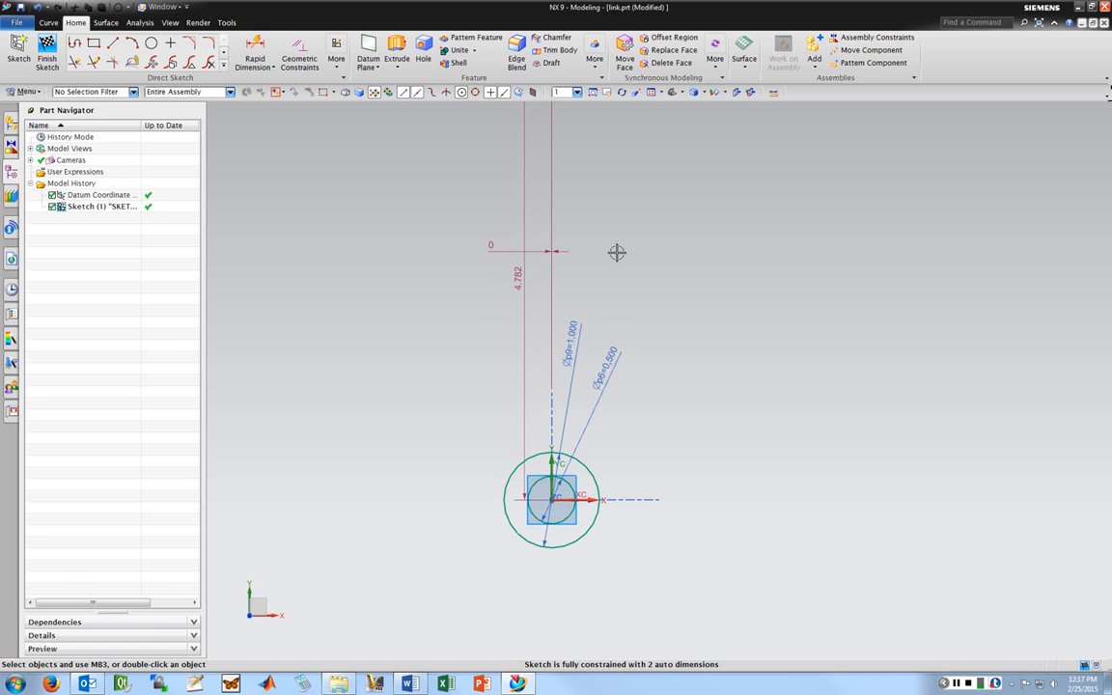
Set the vertical distance between the circle centres to 5 in, keeping the expression and adjusting the geometry.
scroll(617, 252, "up", 2)
scroll(617, 252, "down", 5)
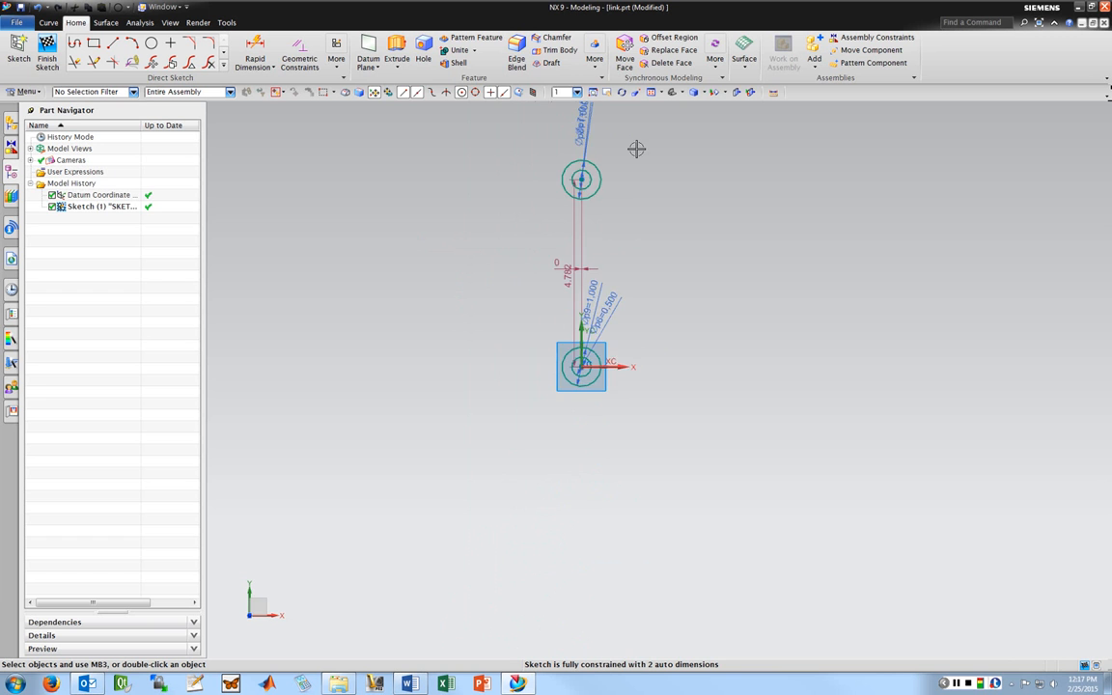
scroll(639, 158, "up", 2)
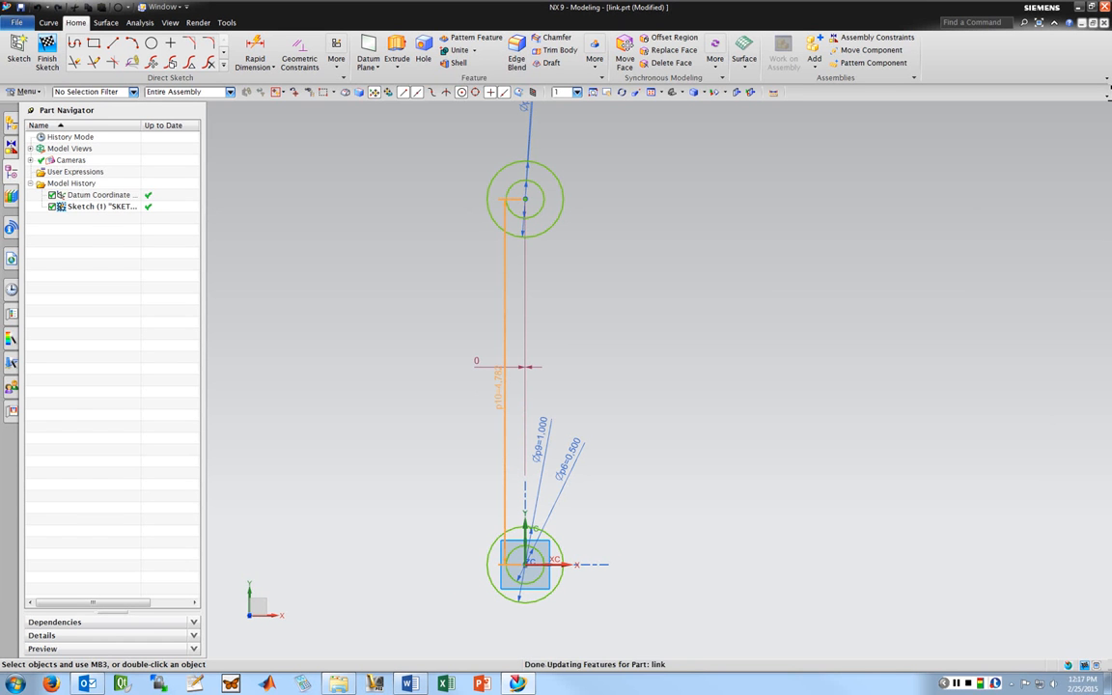
double_click(494, 387)
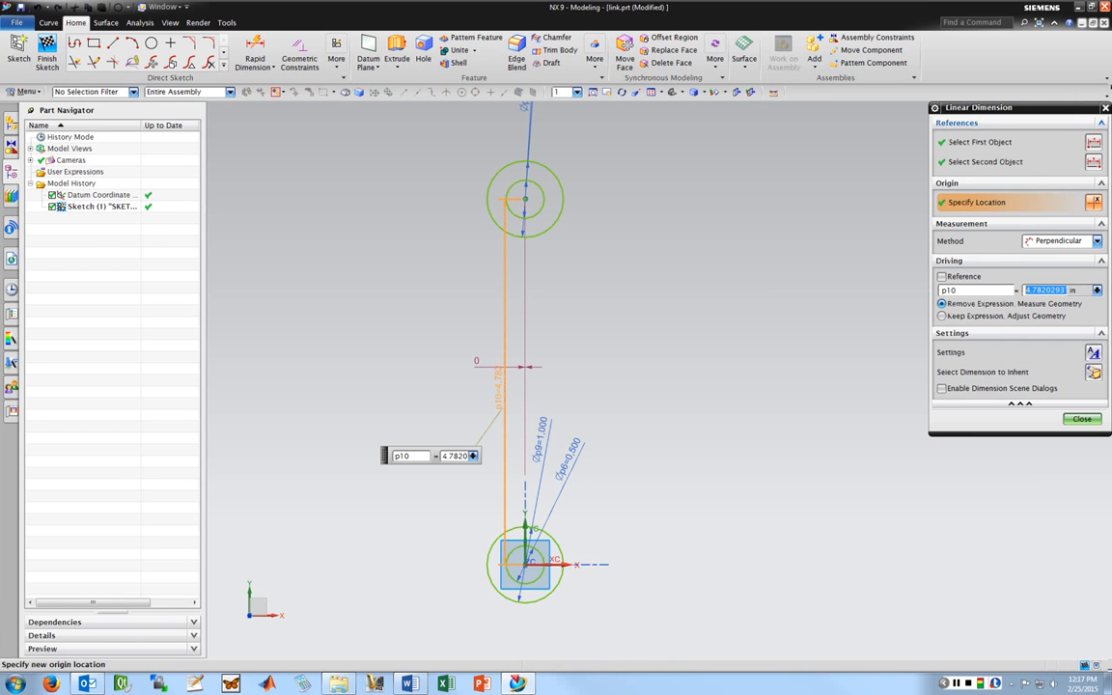
left_click_drag(844, 108, 547, 176)
left_click_drag(710, 177, 709, 176)
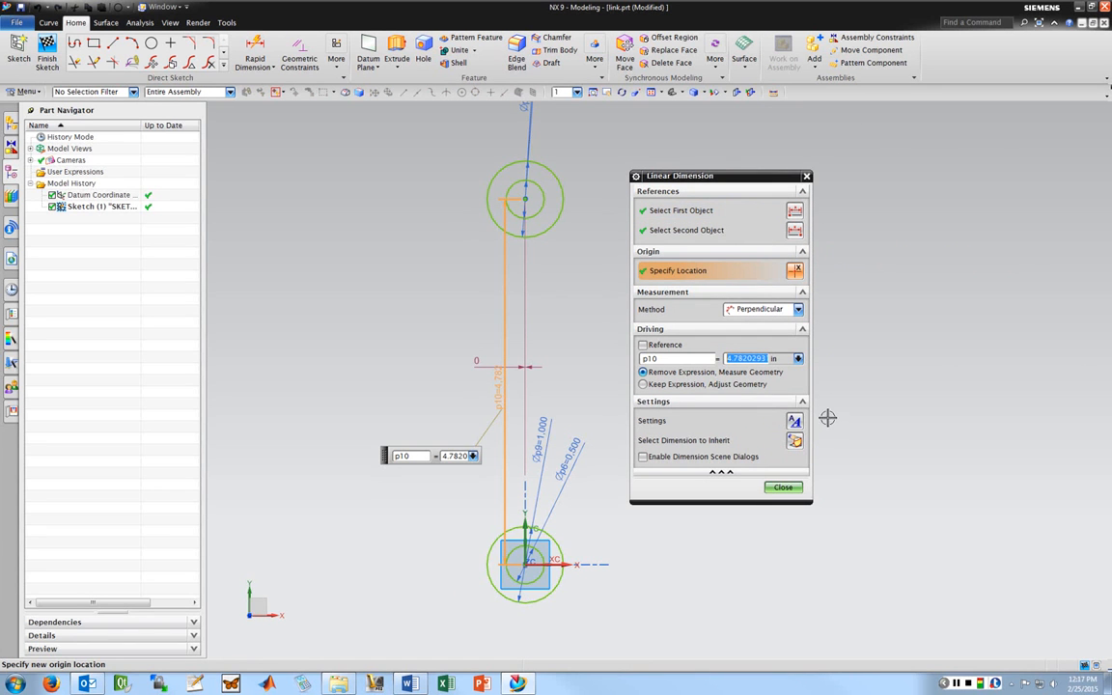
left_click_drag(667, 177, 657, 167)
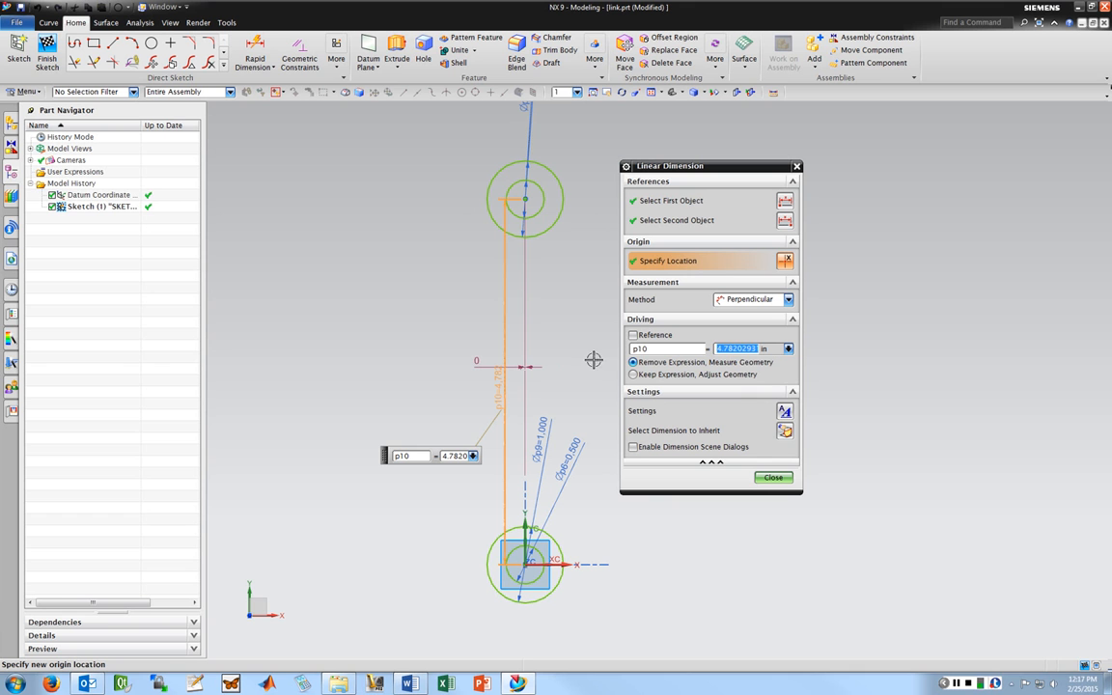
left_click(633, 375)
type("5")
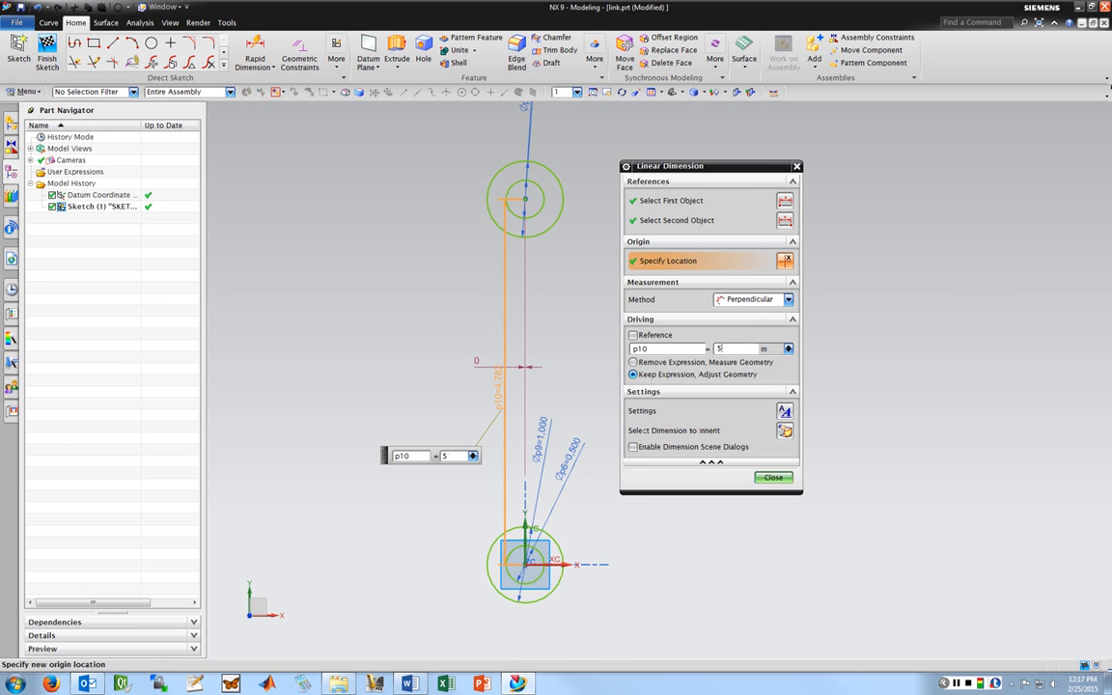
key("Return")
left_click(767, 477)
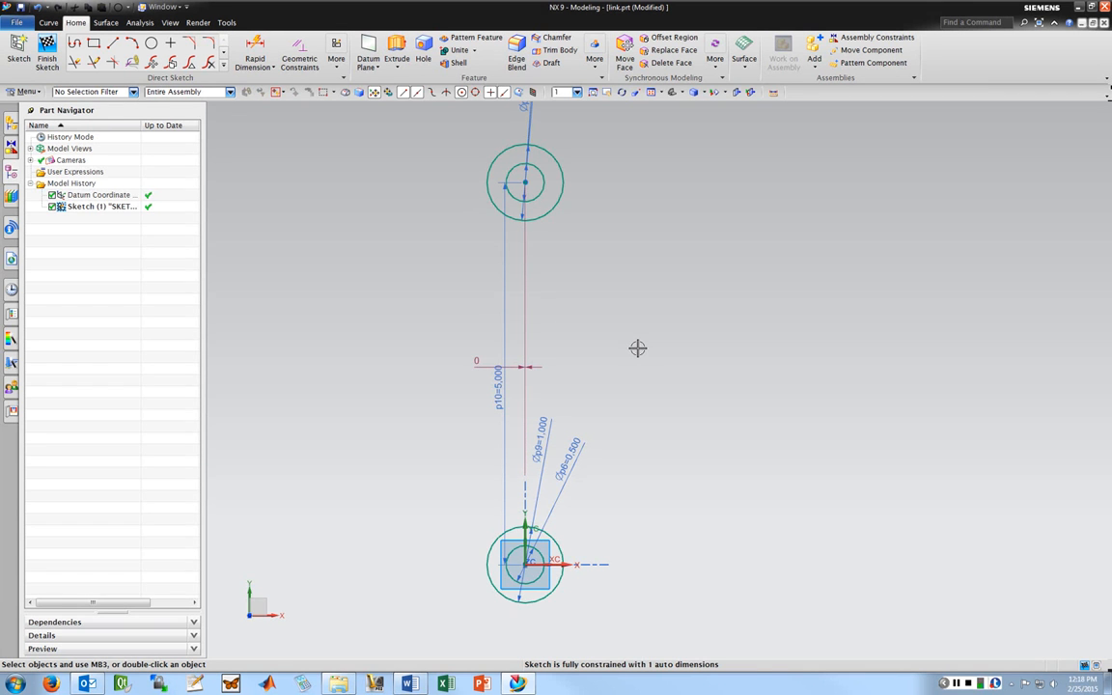
Draw a vertical 5 in line joining the leftmost points of the two outer circles.
left_click(112, 42)
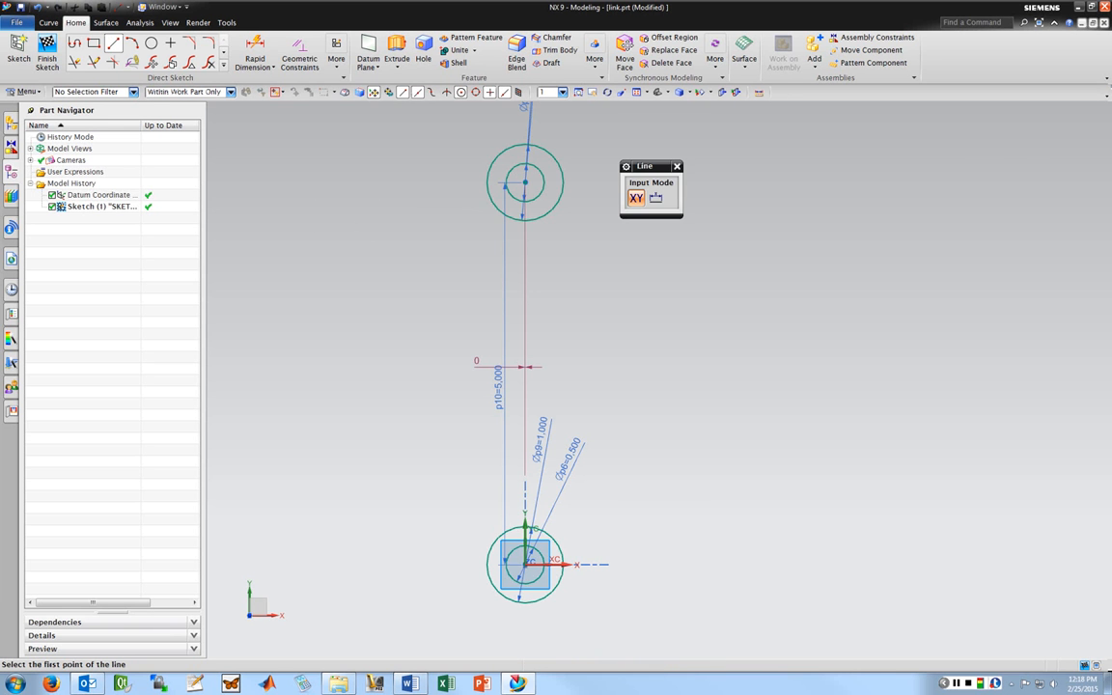
left_click(483, 183)
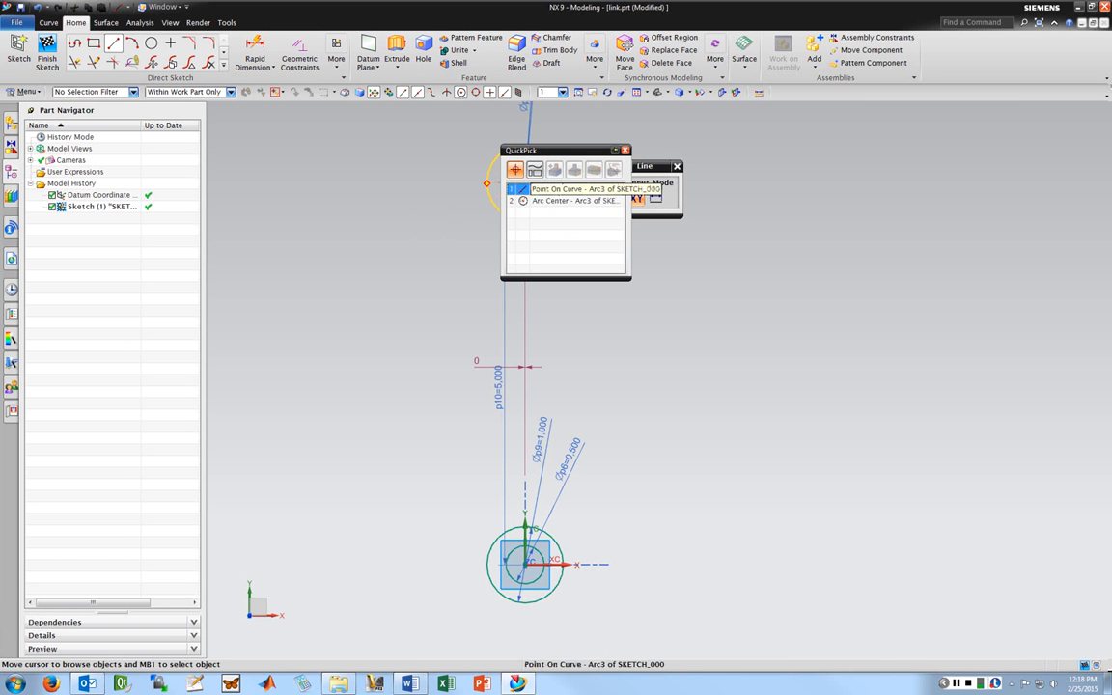
left_click(576, 189)
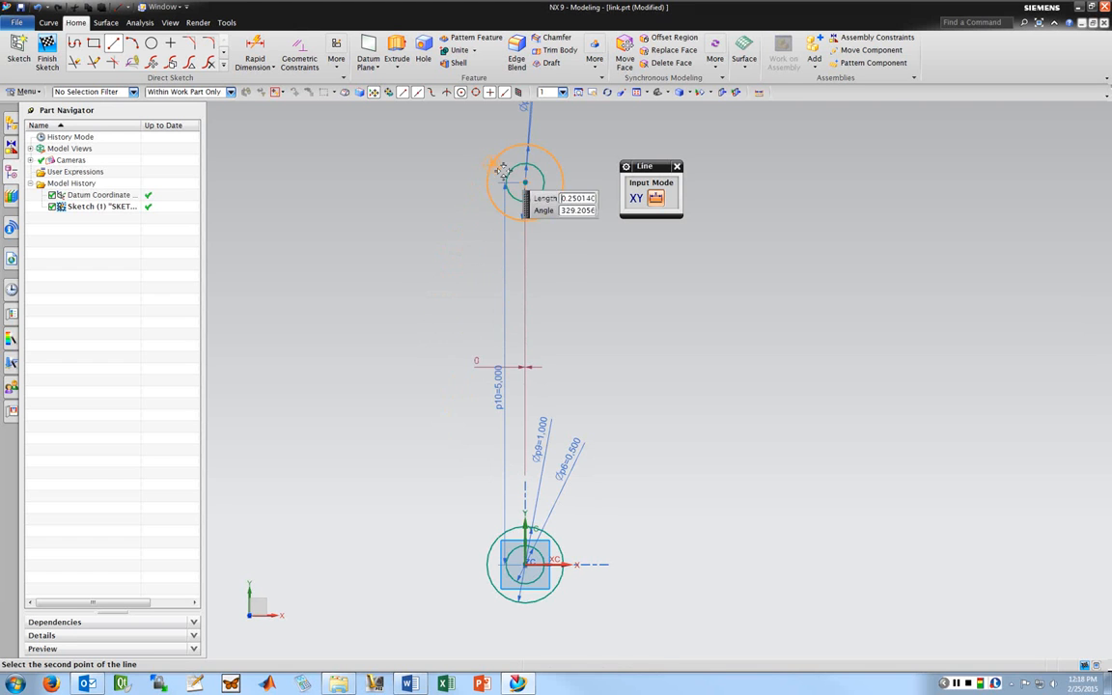
left_click(486, 561)
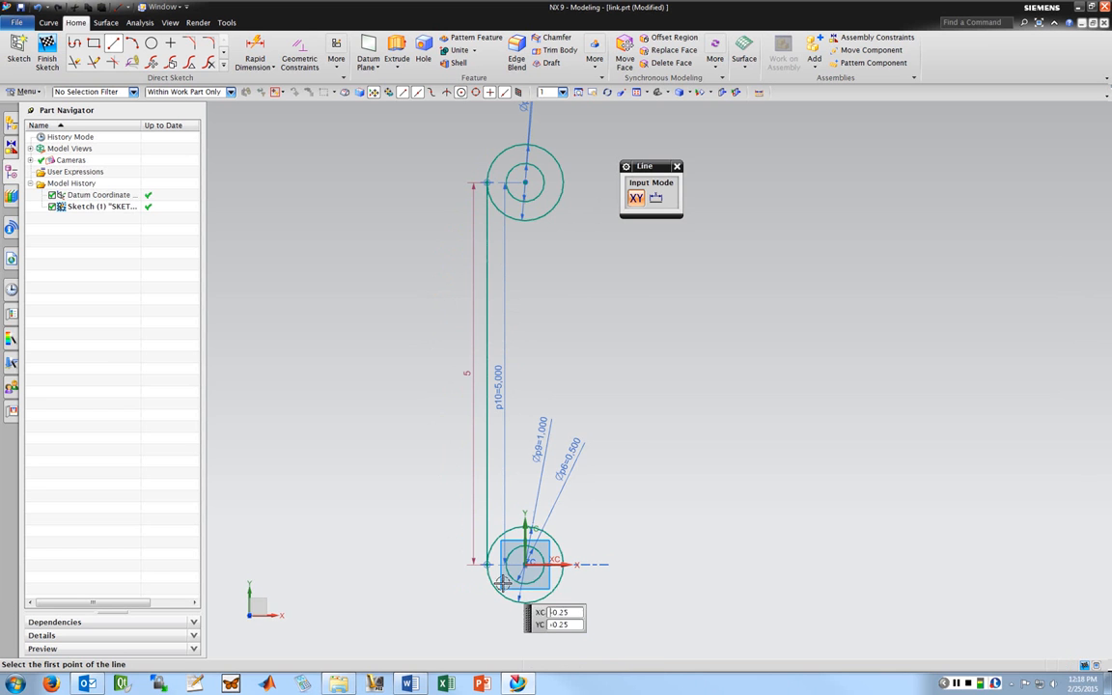
Try to draw a vertical line down from the upper outer circle's rightmost point to the lower one's.
left_click(565, 183)
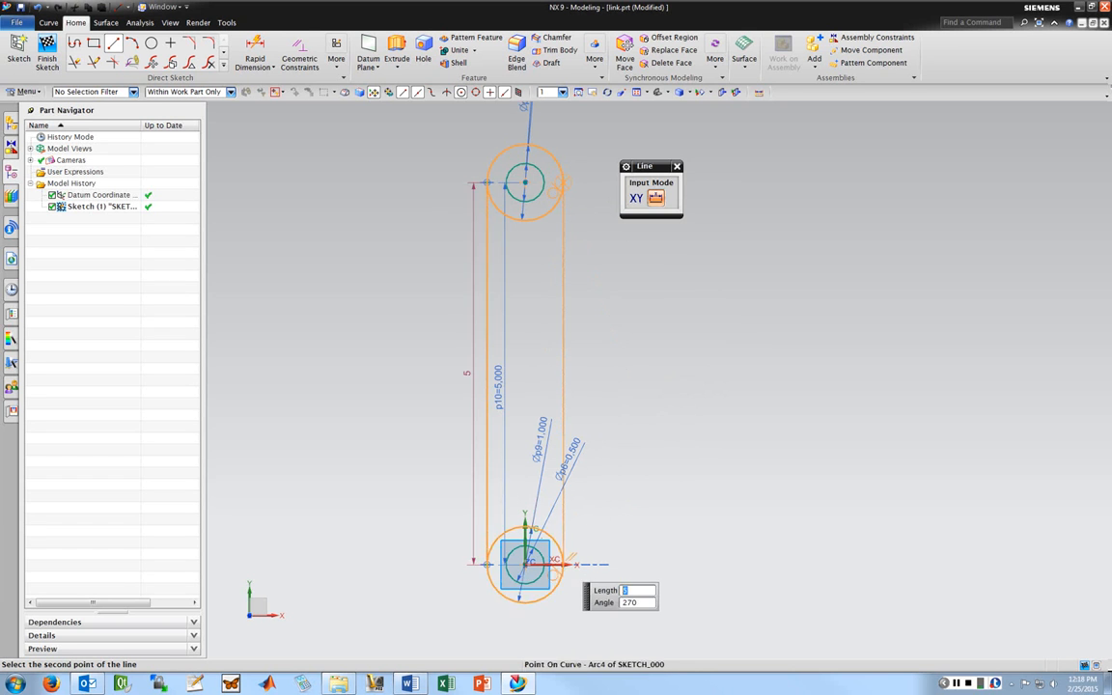
left_click(563, 564)
key("ctrl+z")
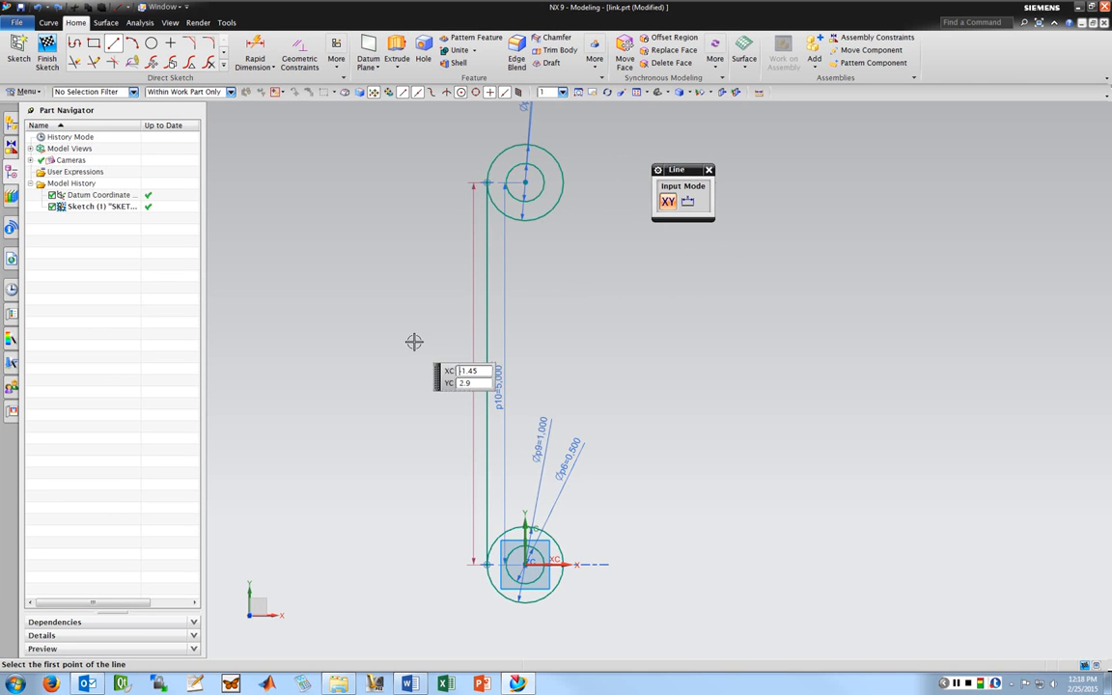
key("Escape")
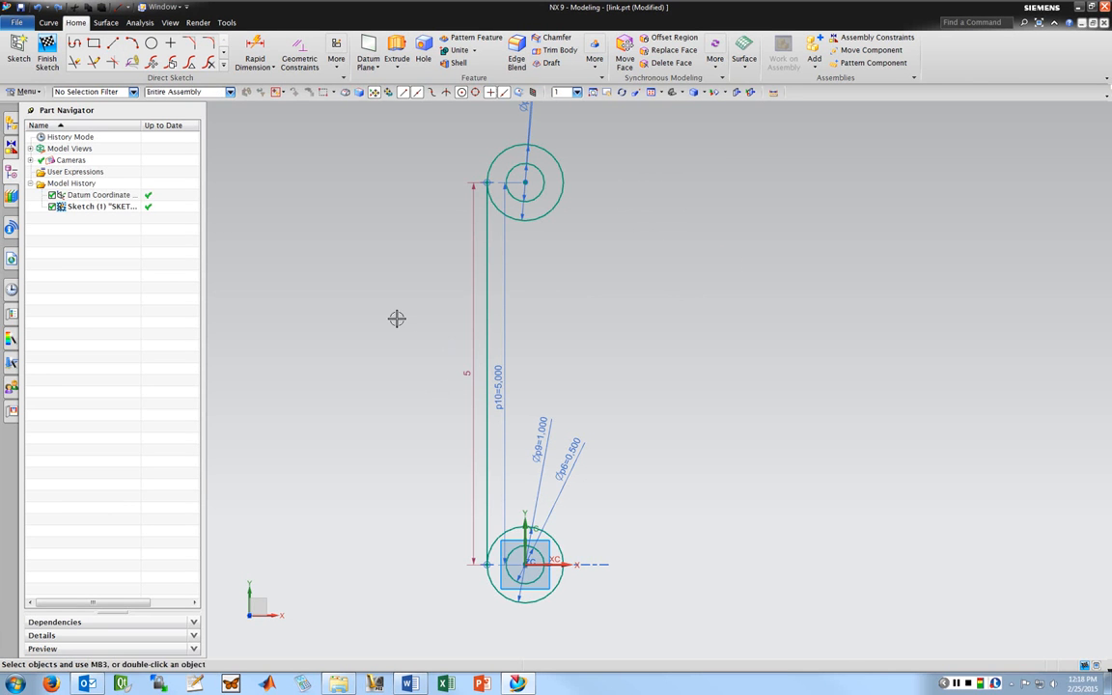
Try to delete the automatic length dimension beside the link's left side line.
left_click(467, 372)
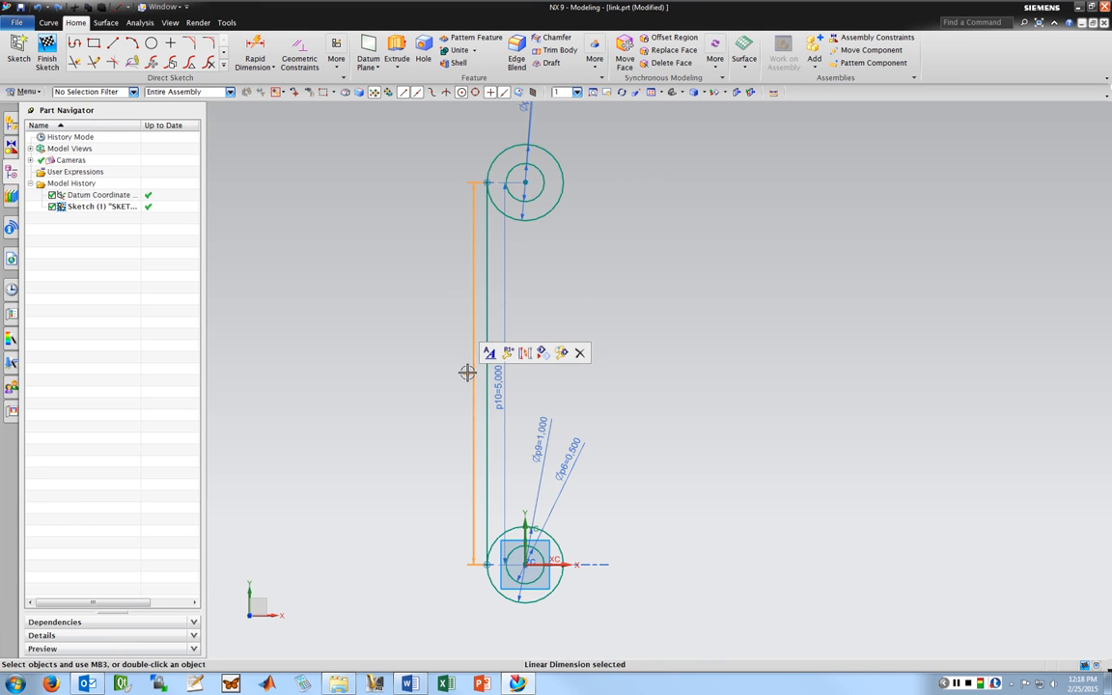
key("Delete")
key("Return")
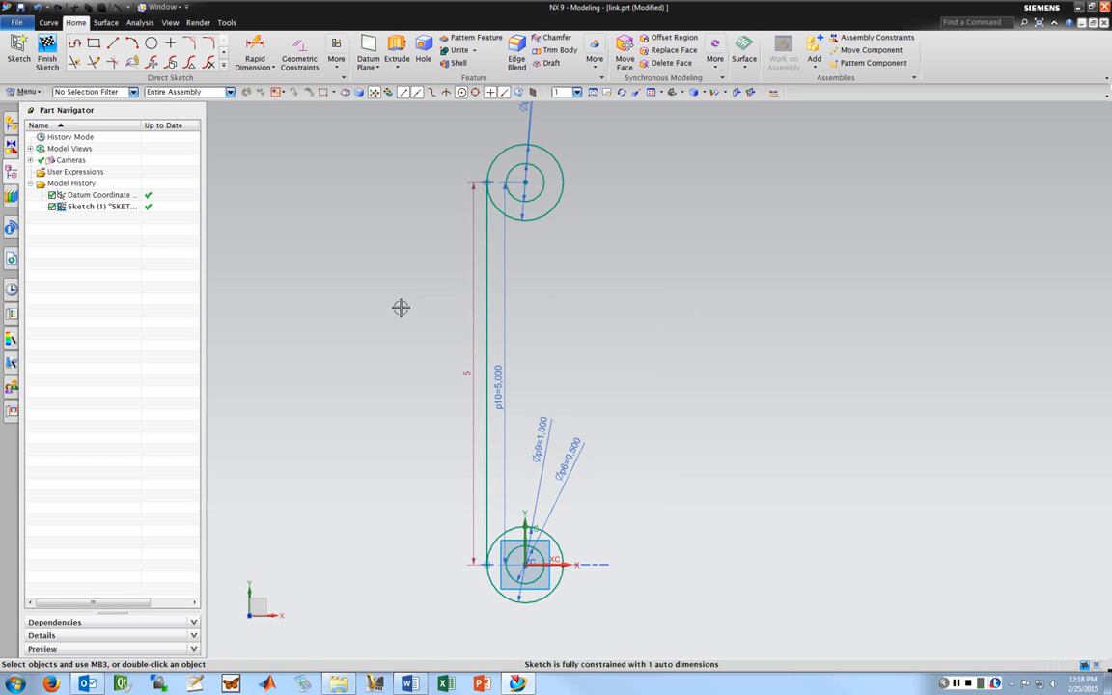
Draw a vertical 5 in line joining the rightmost points of the two outer circles, undoing any slanted attempt.
left_click(113, 43)
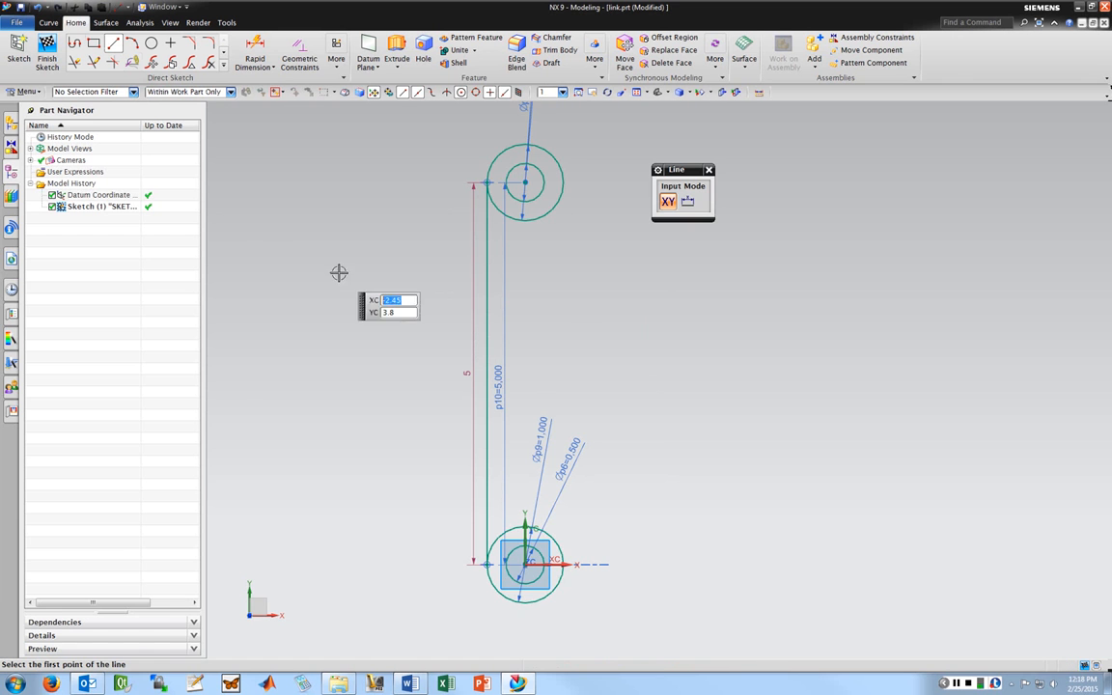
left_click(564, 564)
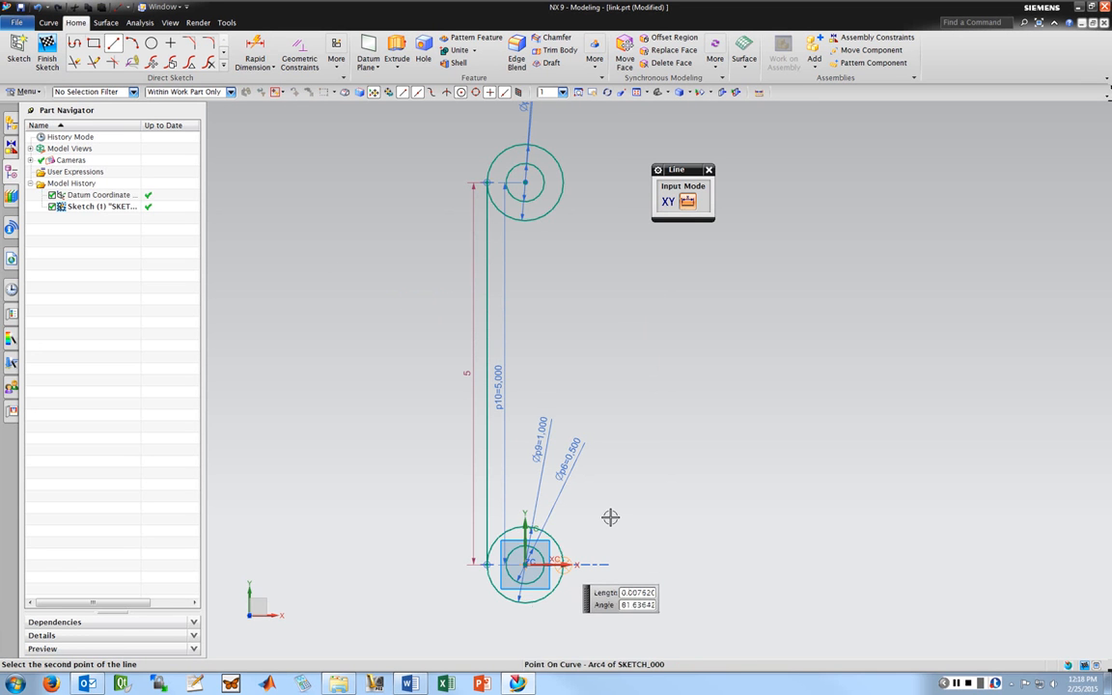
left_click(571, 181)
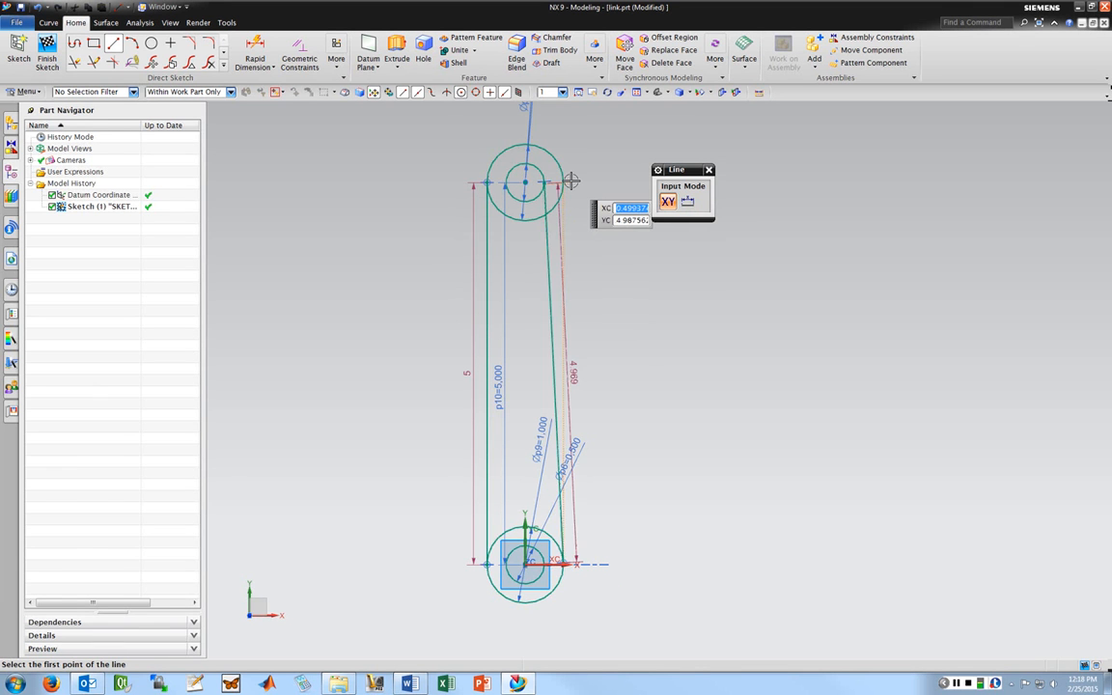
key("ctrl+z")
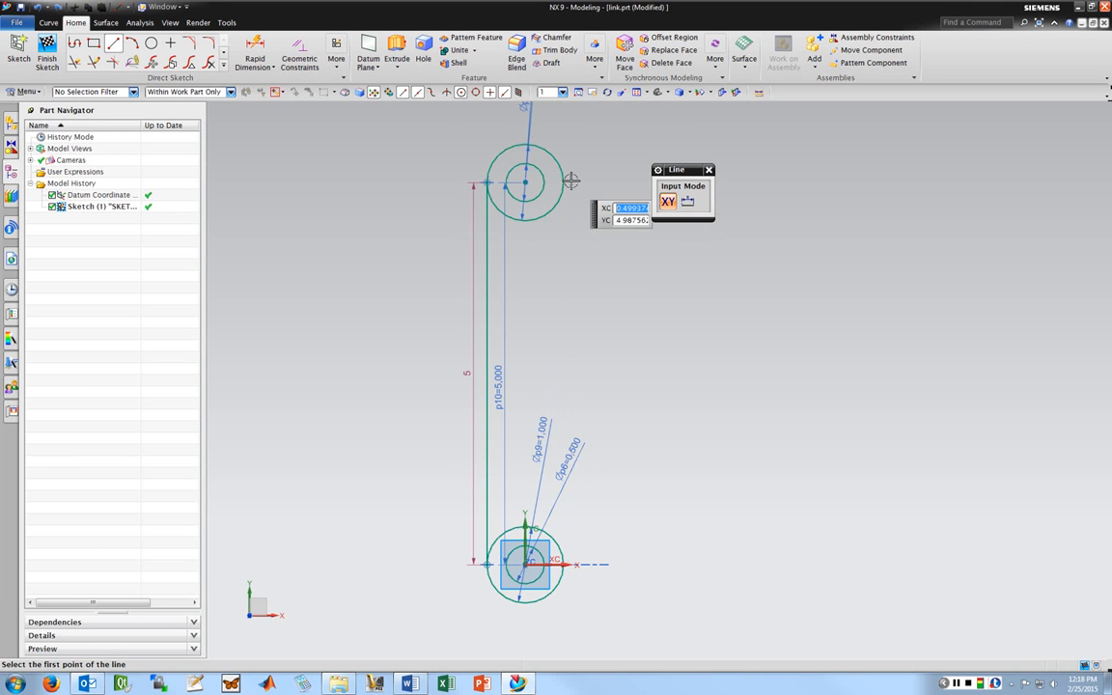
left_click(564, 560)
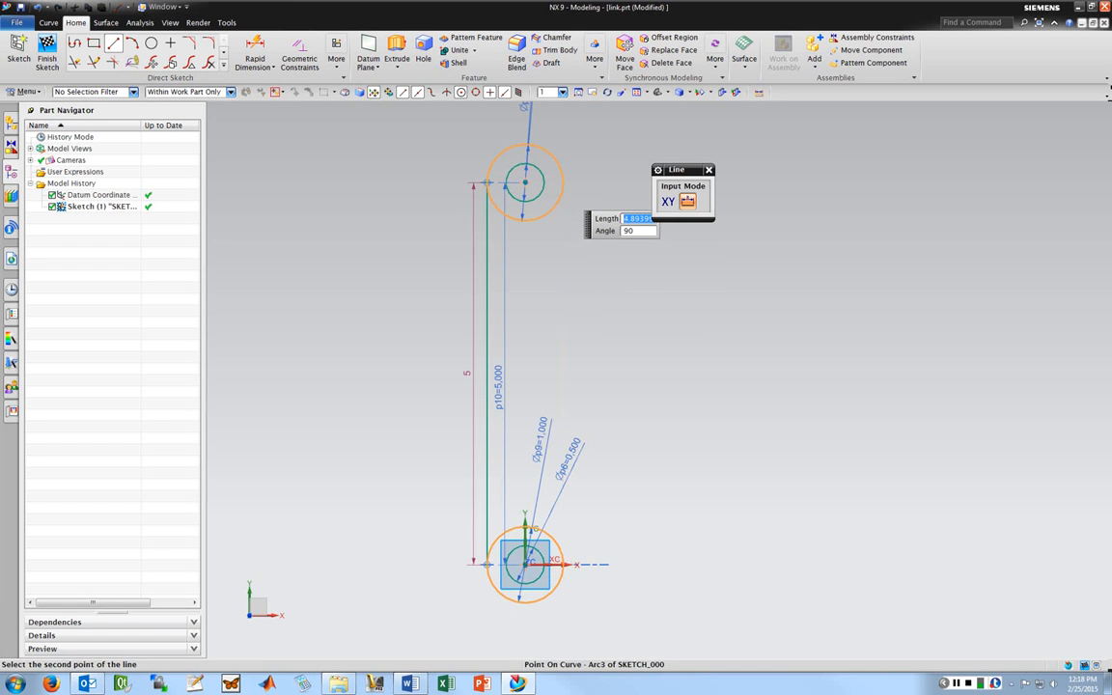
left_click(563, 189)
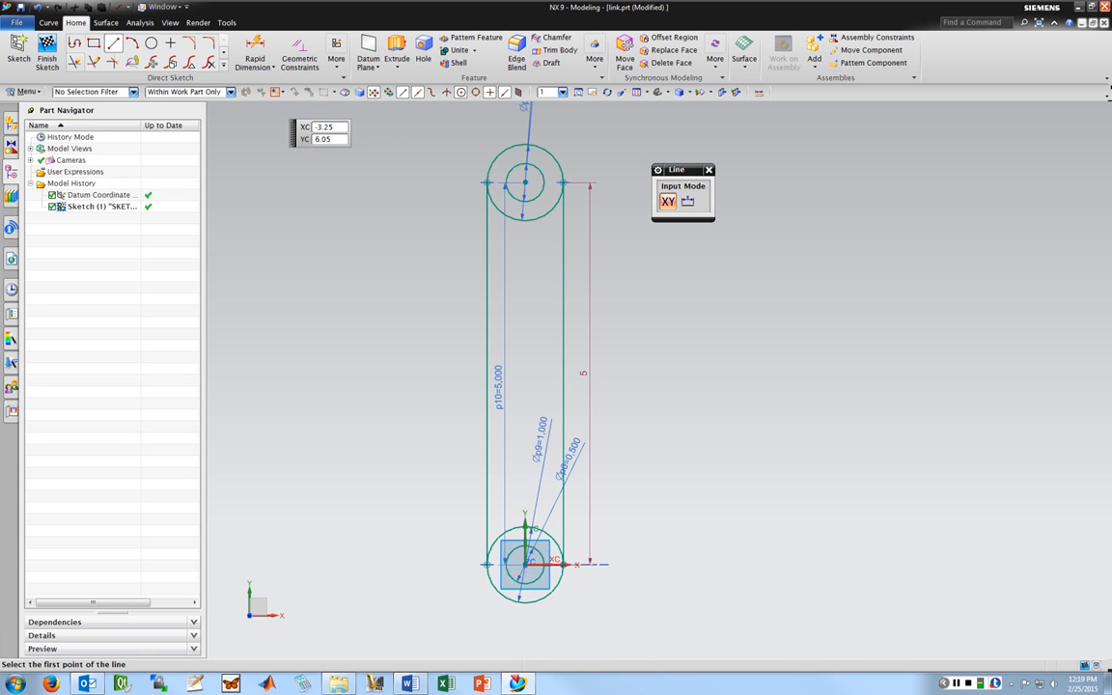
Trim away the inner halves of the two outer circles with Quick Trim and finish the link sketch.
left_click(74, 61)
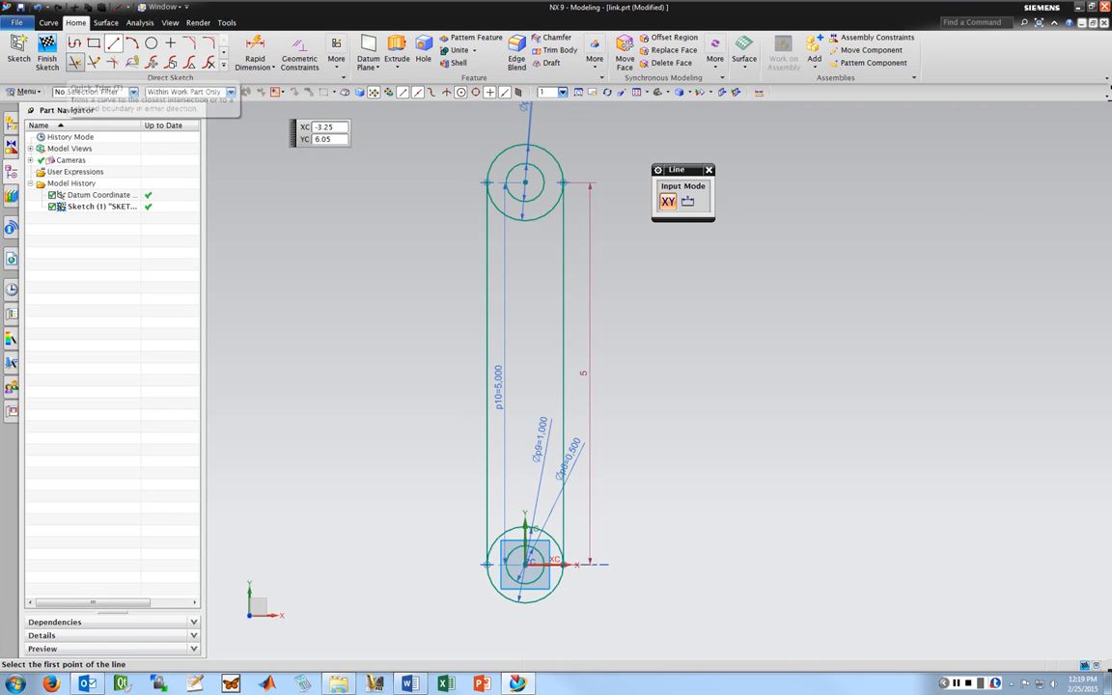
left_click(530, 221)
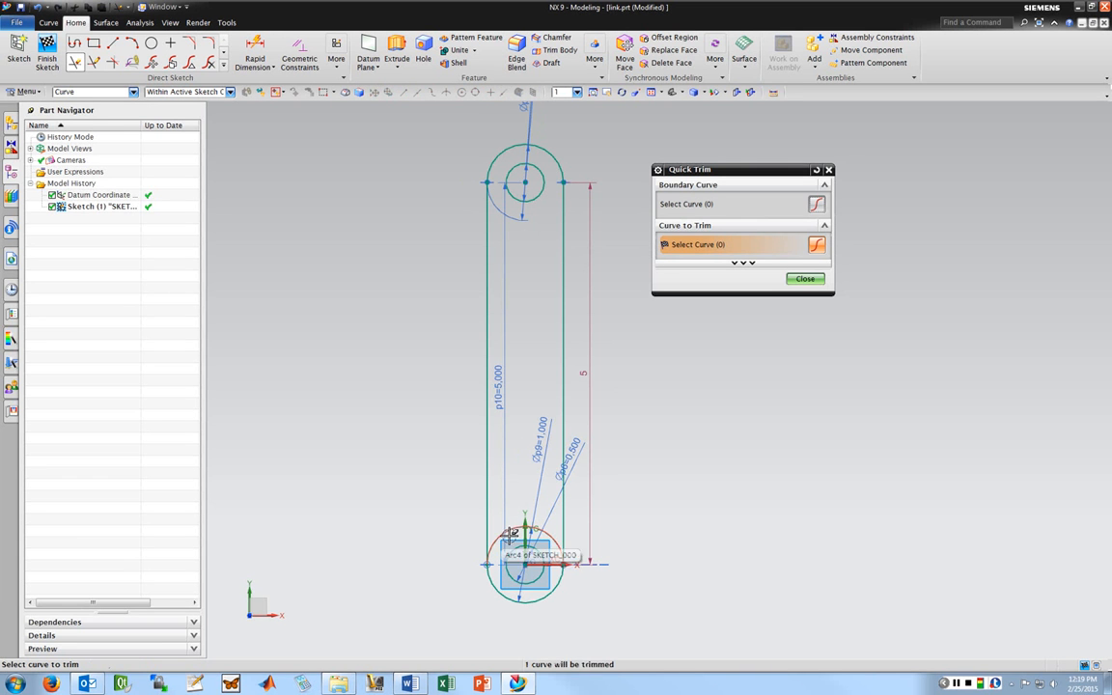
left_click(506, 531)
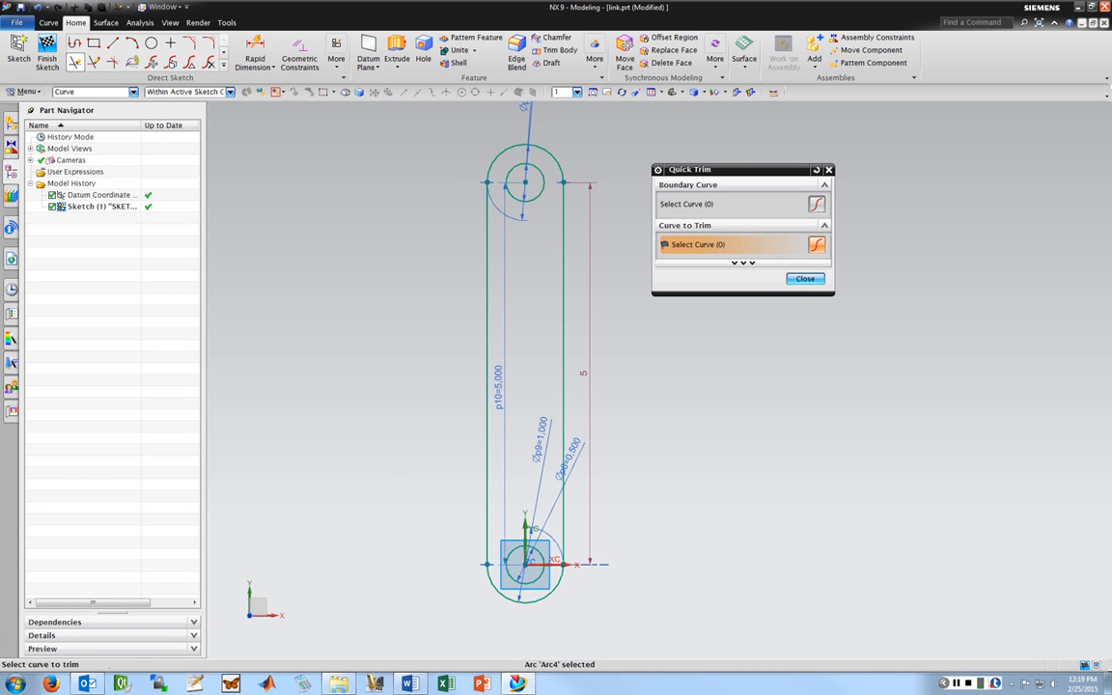
left_click(798, 279)
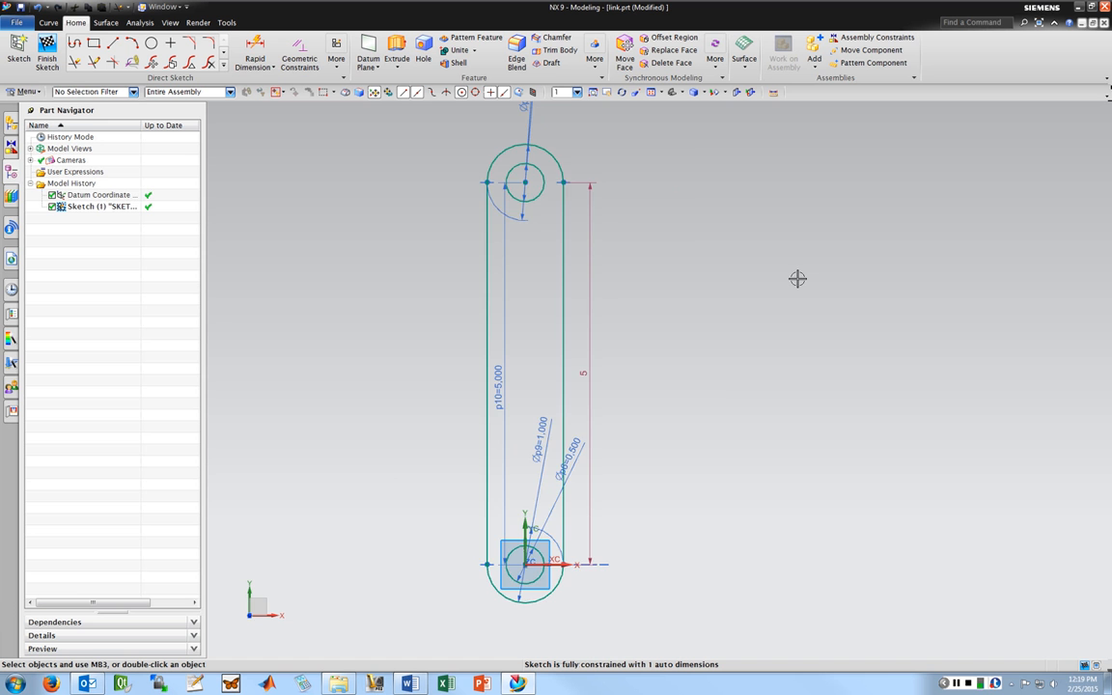
scroll(787, 273, "down", 3)
scroll(791, 273, "up", 2)
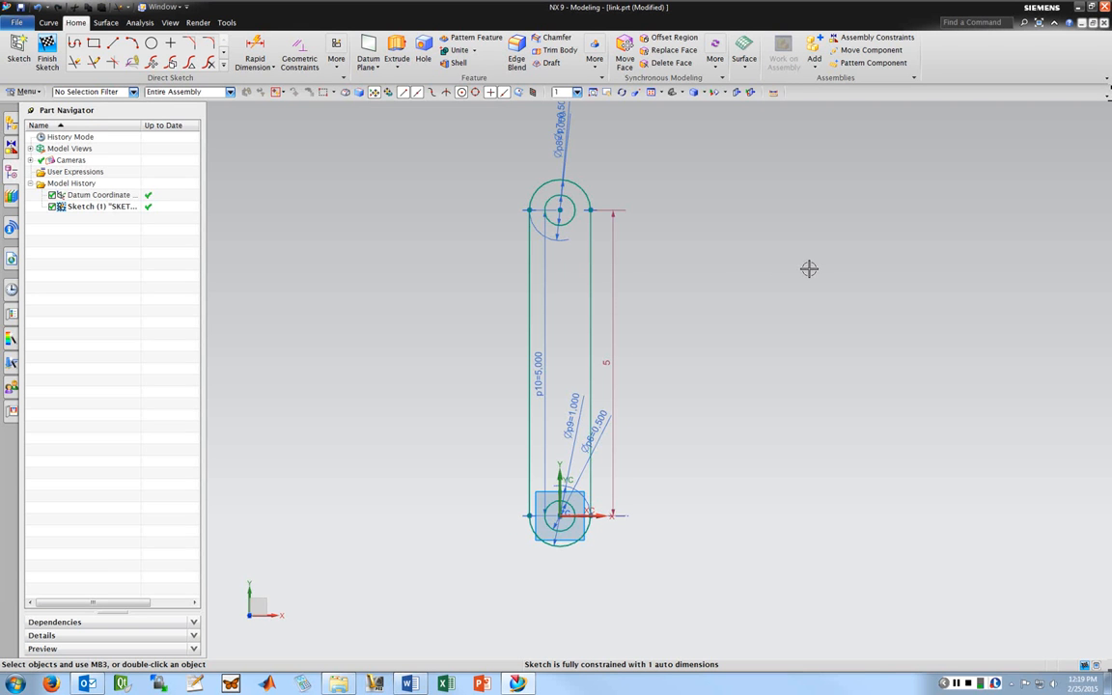
left_click(47, 50)
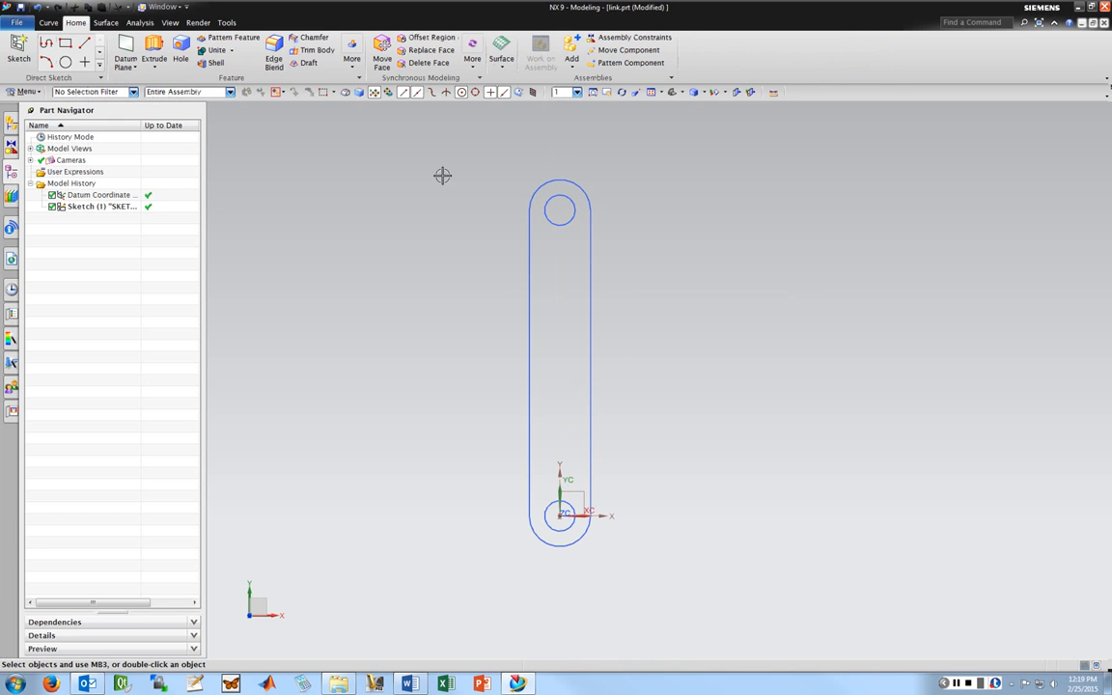
Start an extrusion using the link's four outer profile curves and both hole circles as its section.
left_click(154, 50)
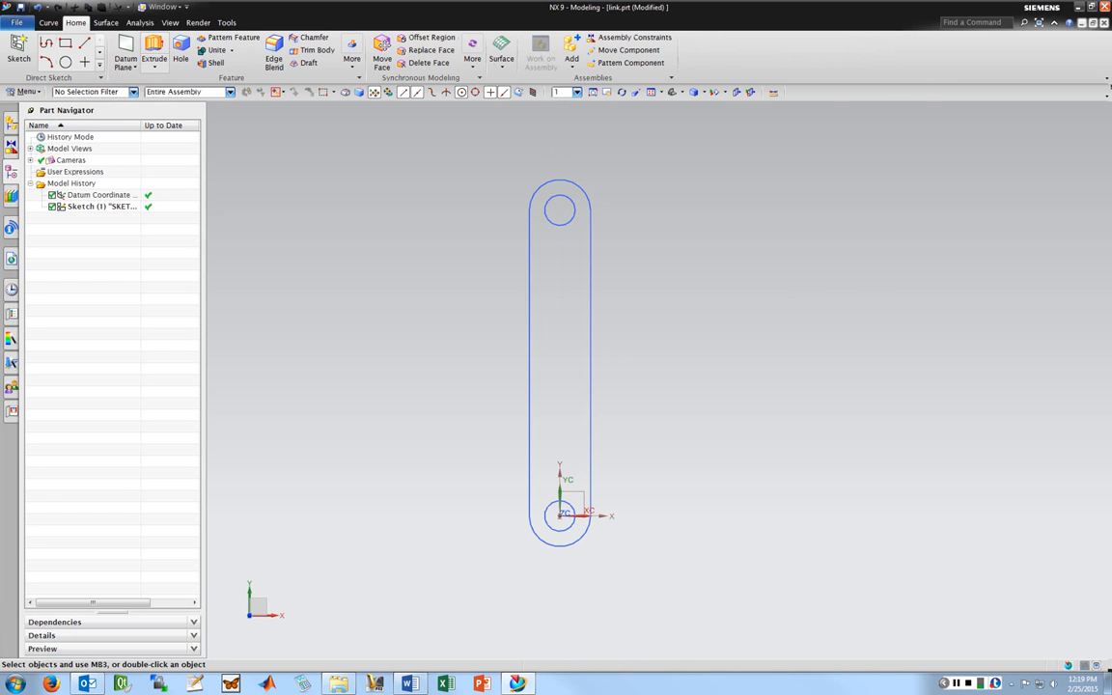
left_click(528, 237)
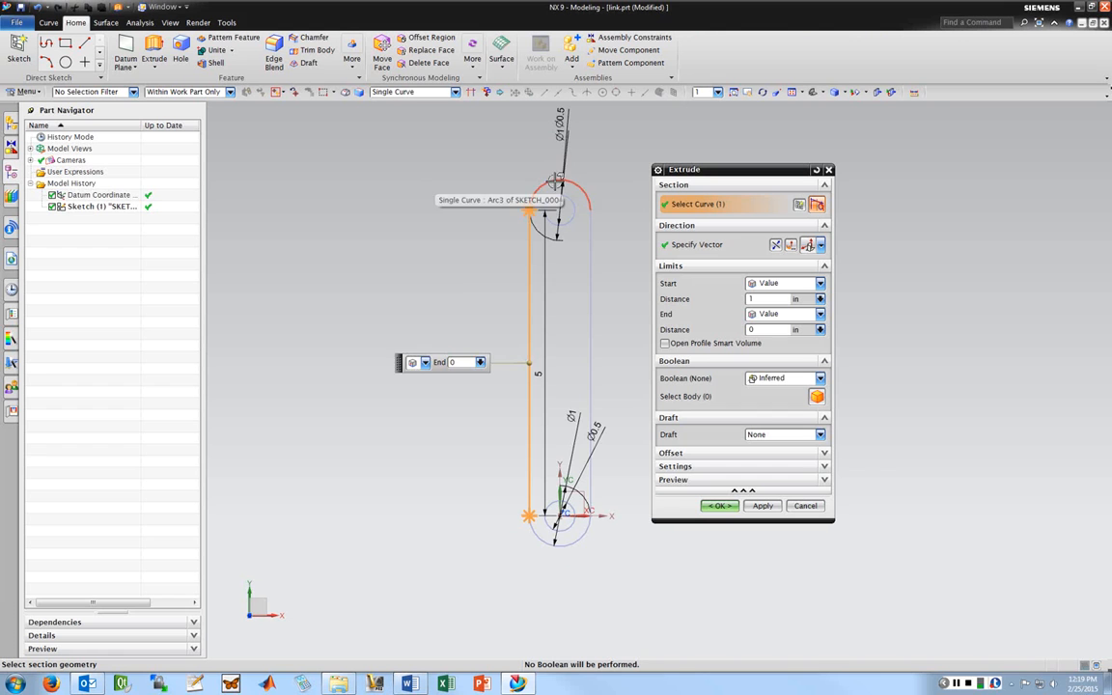
left_click(557, 181)
left_click(590, 217)
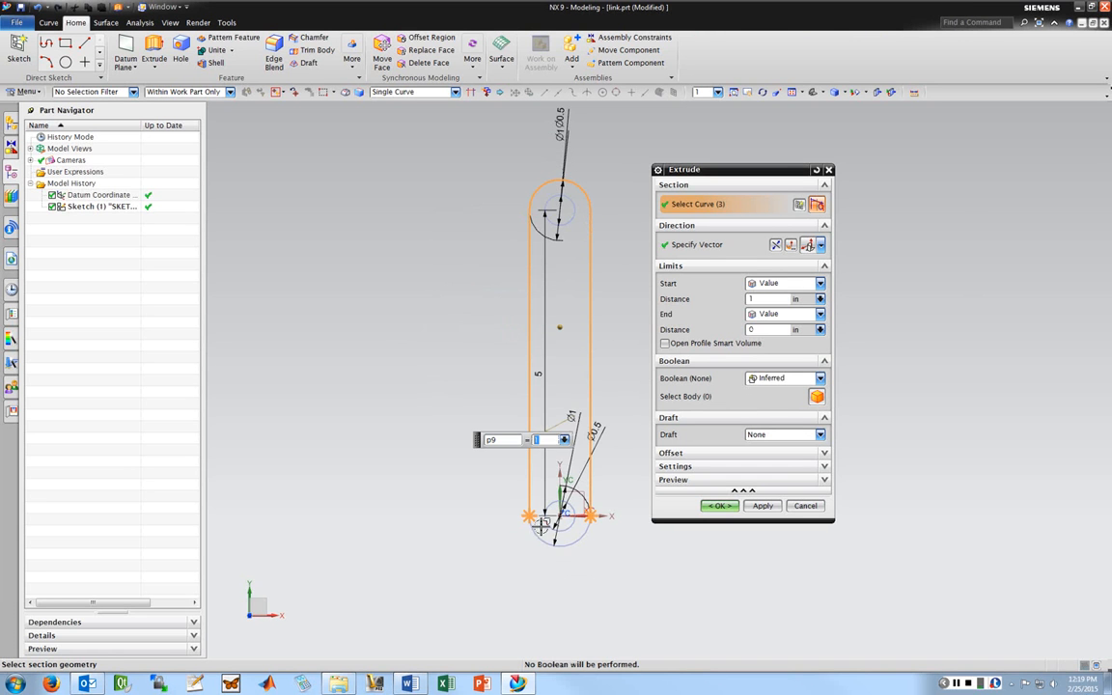
left_click(548, 529)
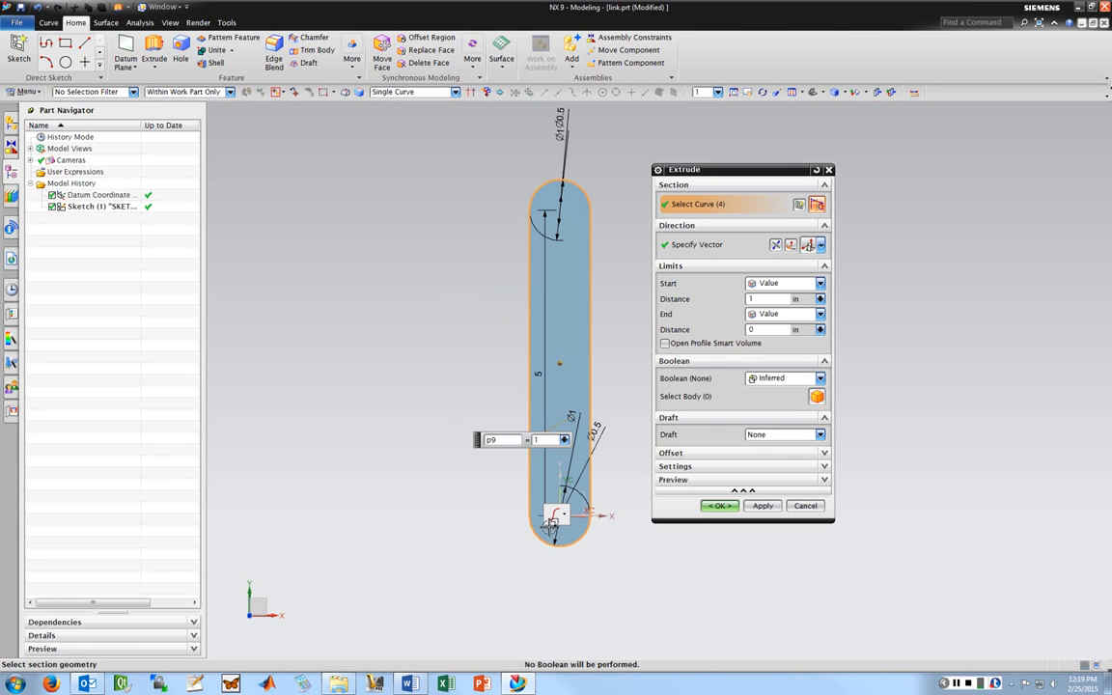
middle_click_drag(551, 523, 491, 317)
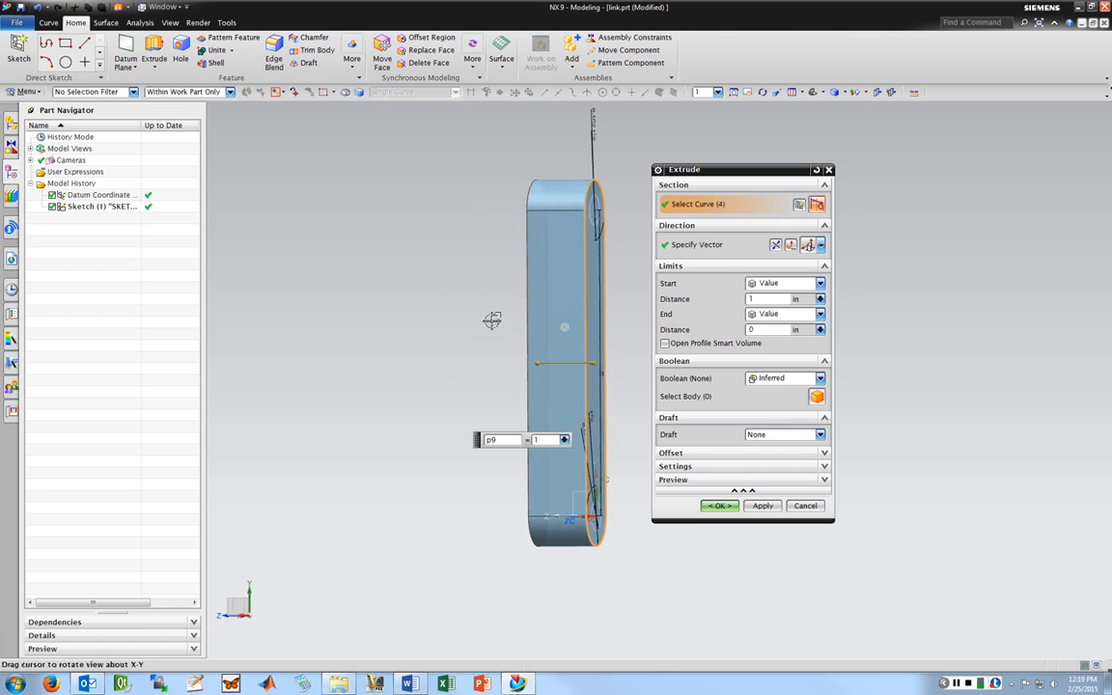
left_click(610, 220)
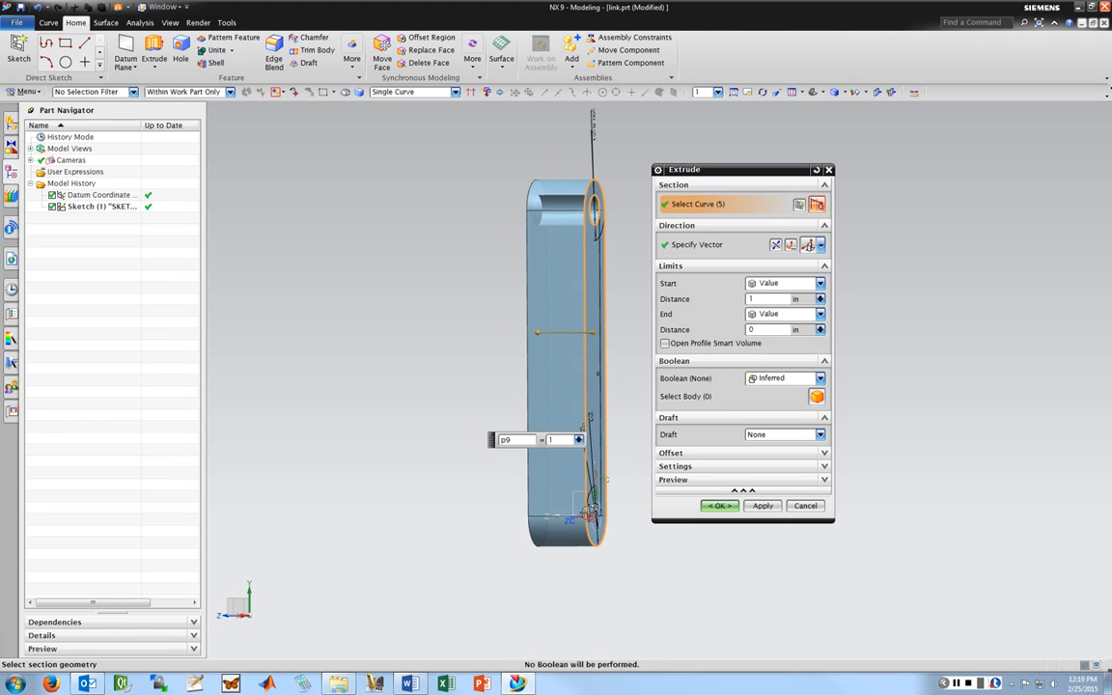
left_click(591, 512)
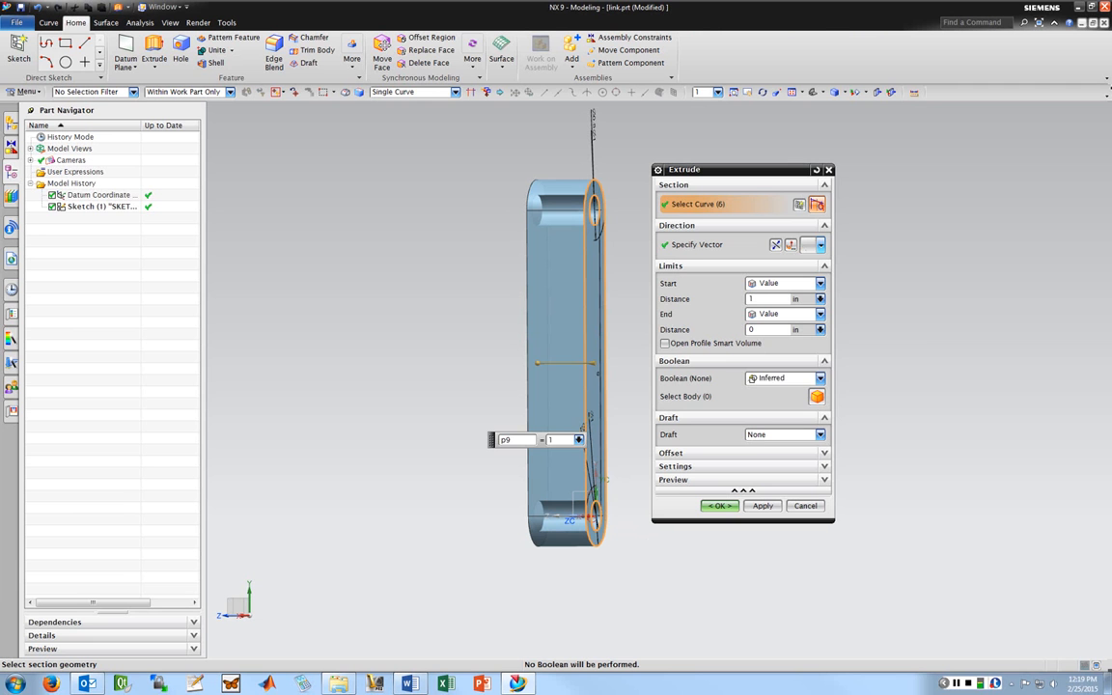
Set the extrusion's start distance to 0.5 in and create the link's solid body.
double_click(758, 299)
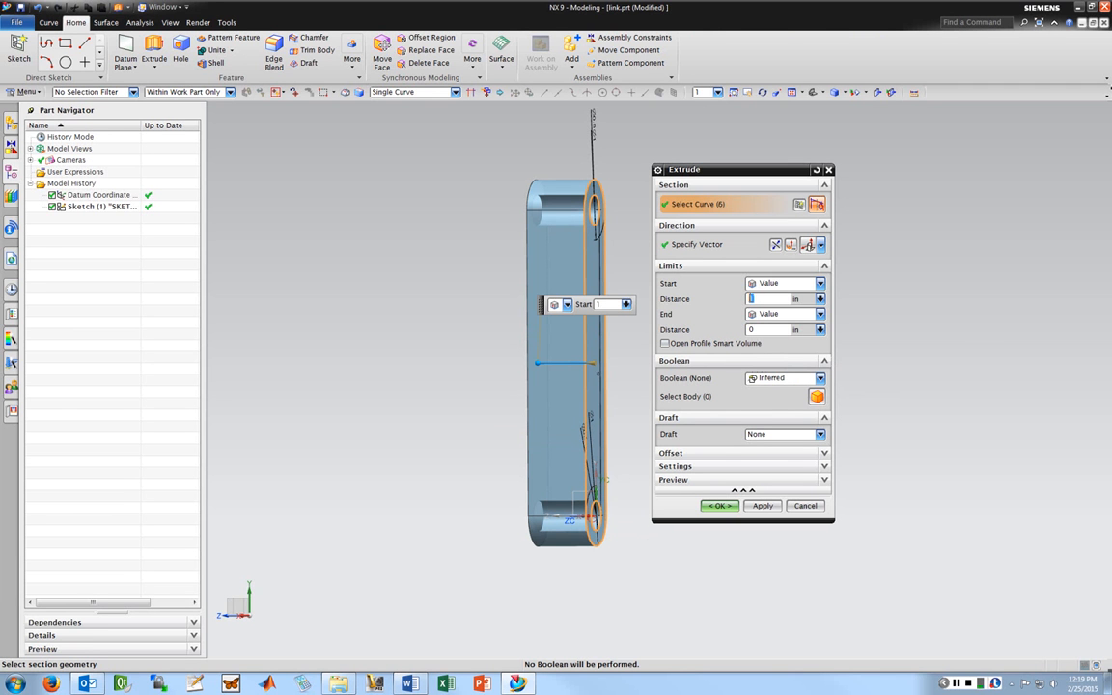
type("5")
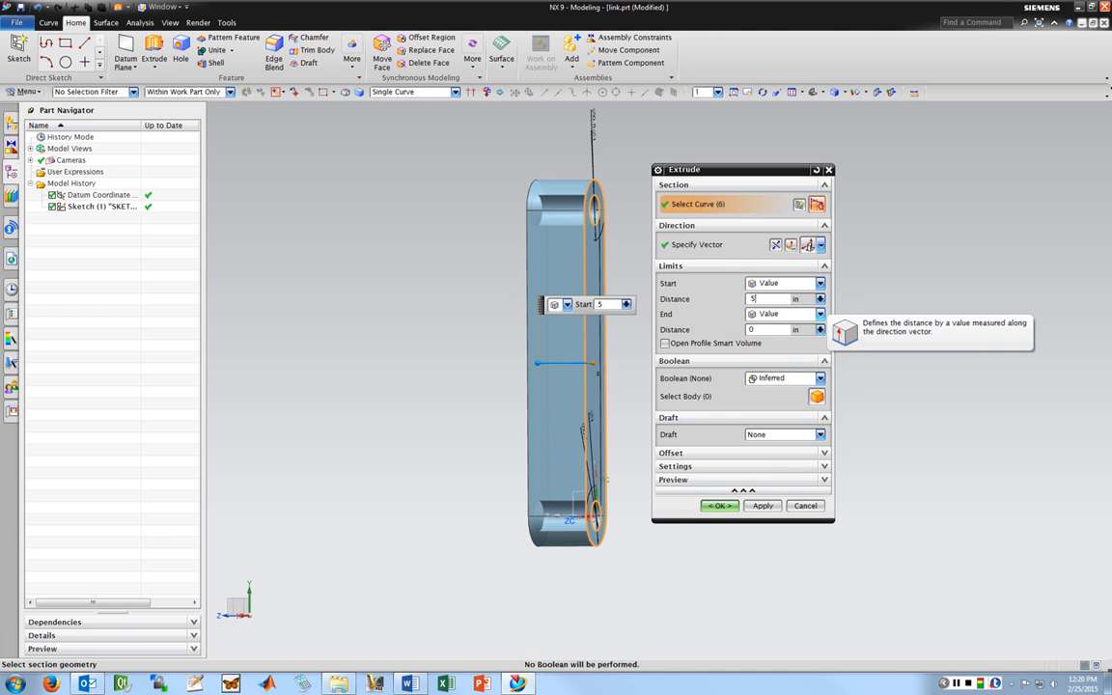
left_click(720, 506)
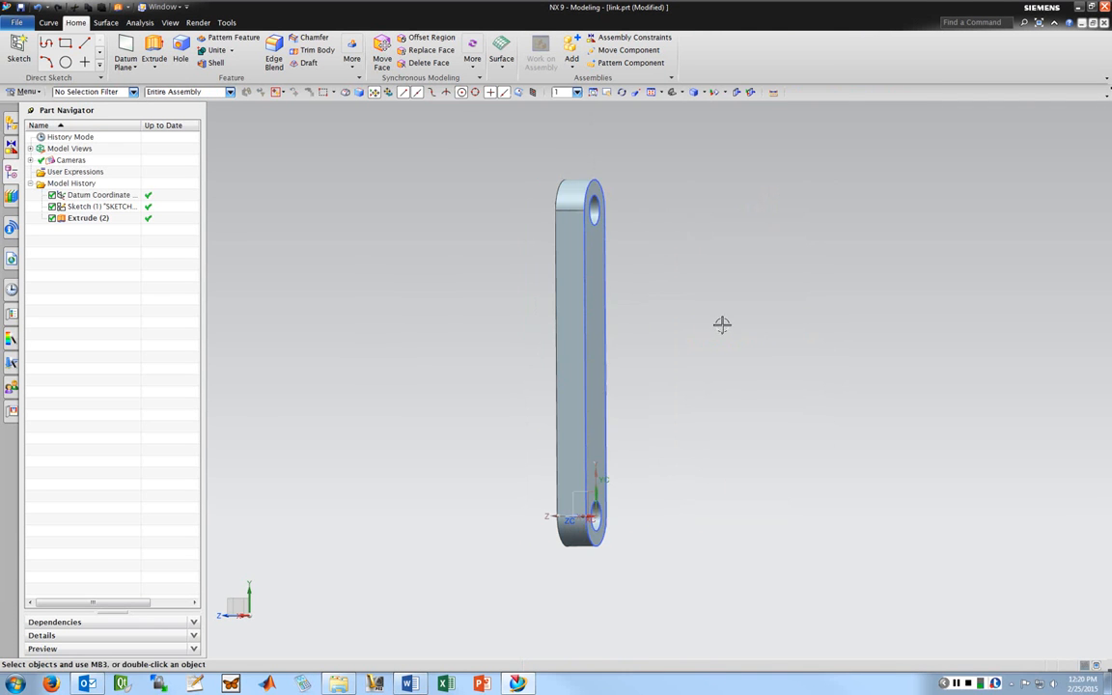
middle_click_drag(717, 319, 540, 325)
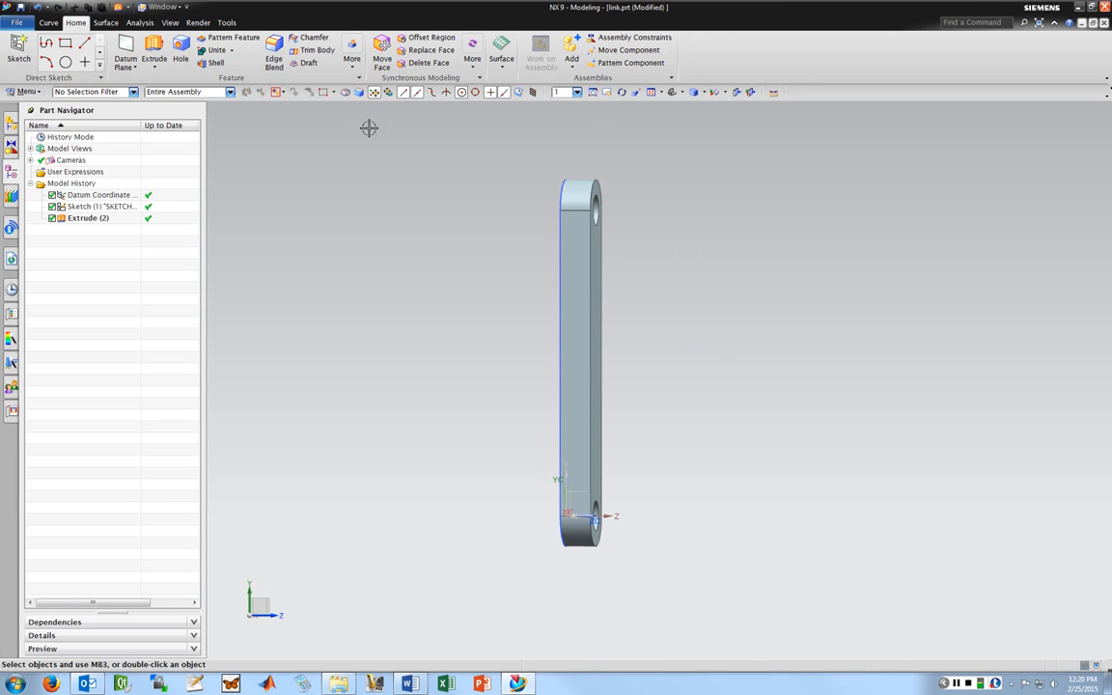
left_click(598, 215)
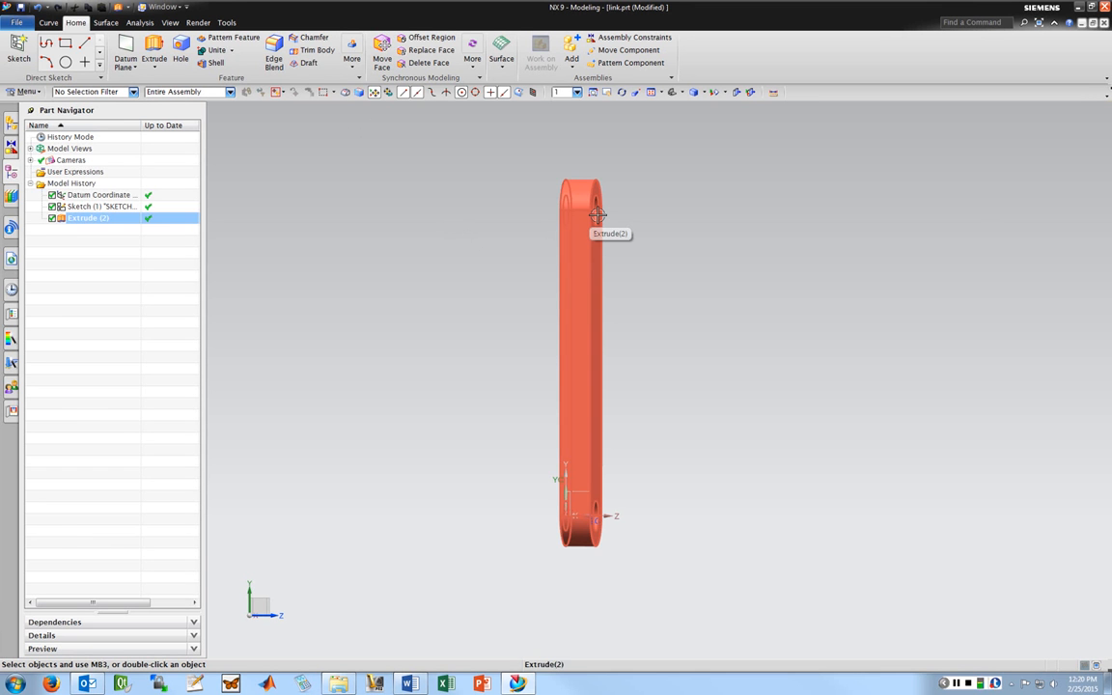
key("Escape")
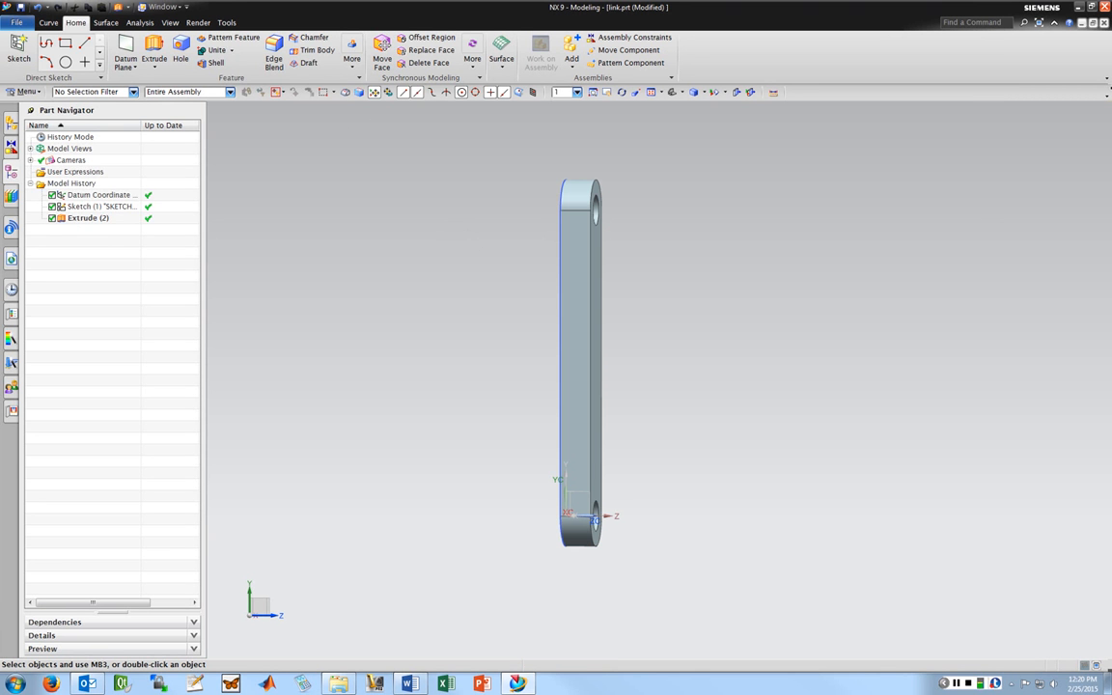
Create a new assembly file in inches named assembly.prt in the Motion folder.
left_click(18, 21)
left_click(37, 36)
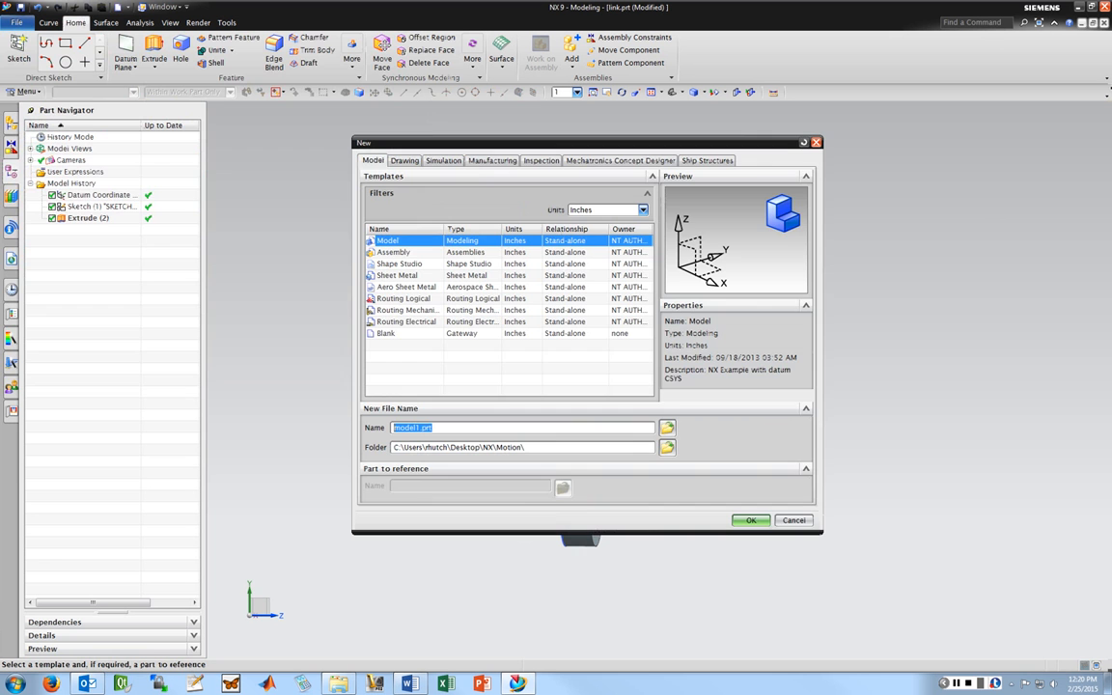
left_click(394, 252)
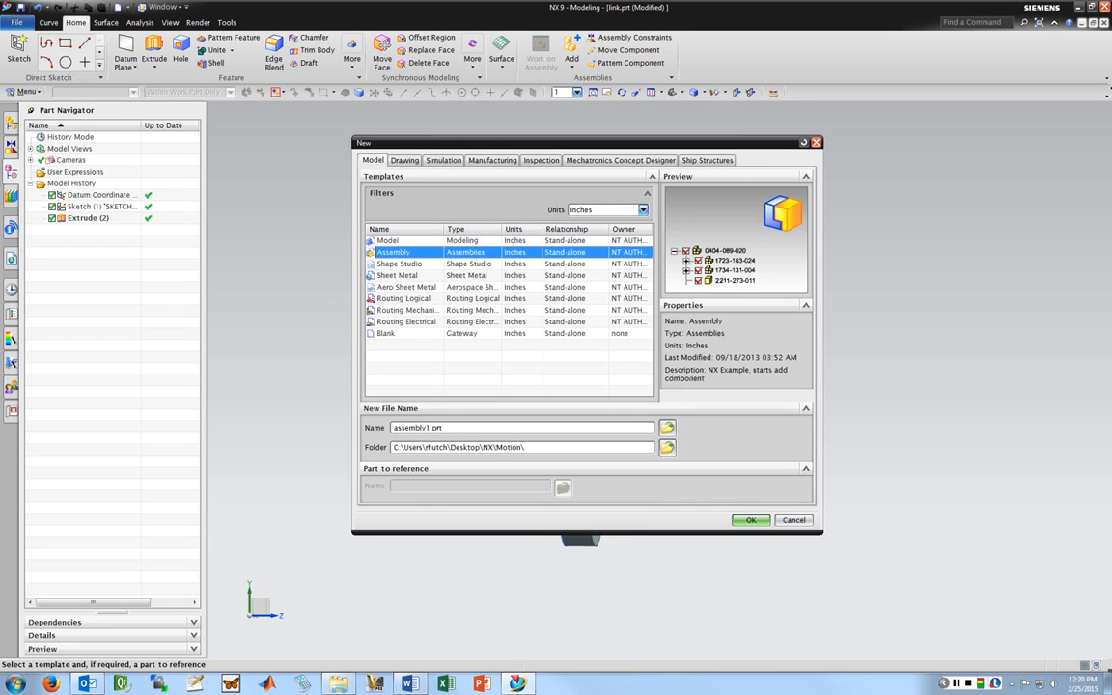
left_click(428, 427)
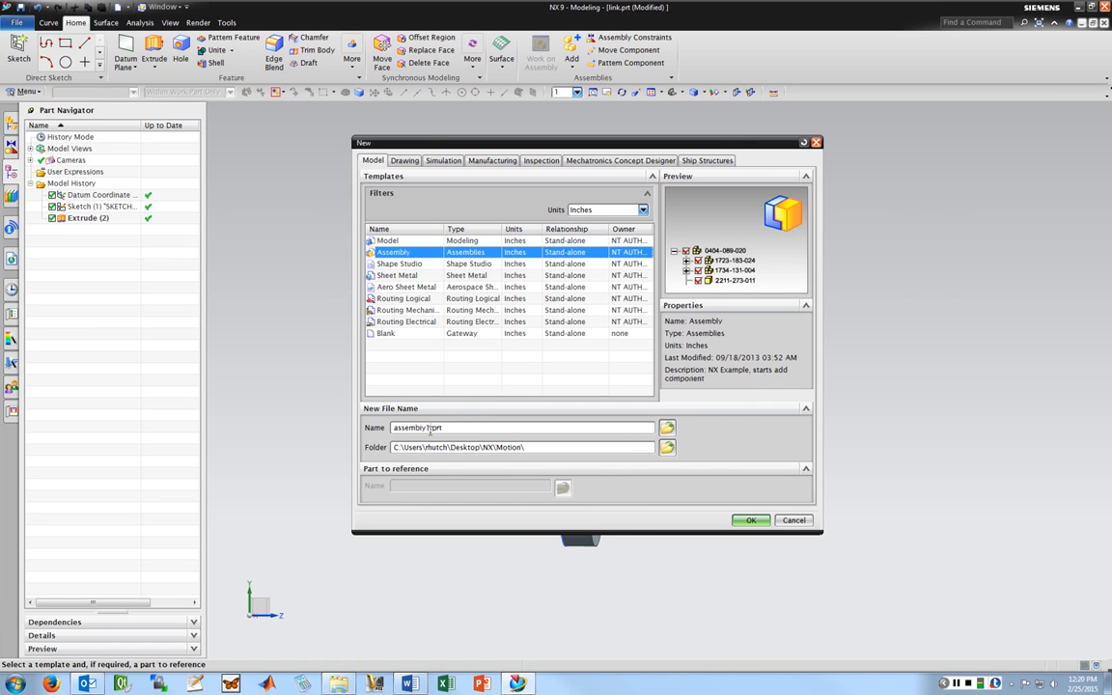
key("BackSpace")
left_click(751, 521)
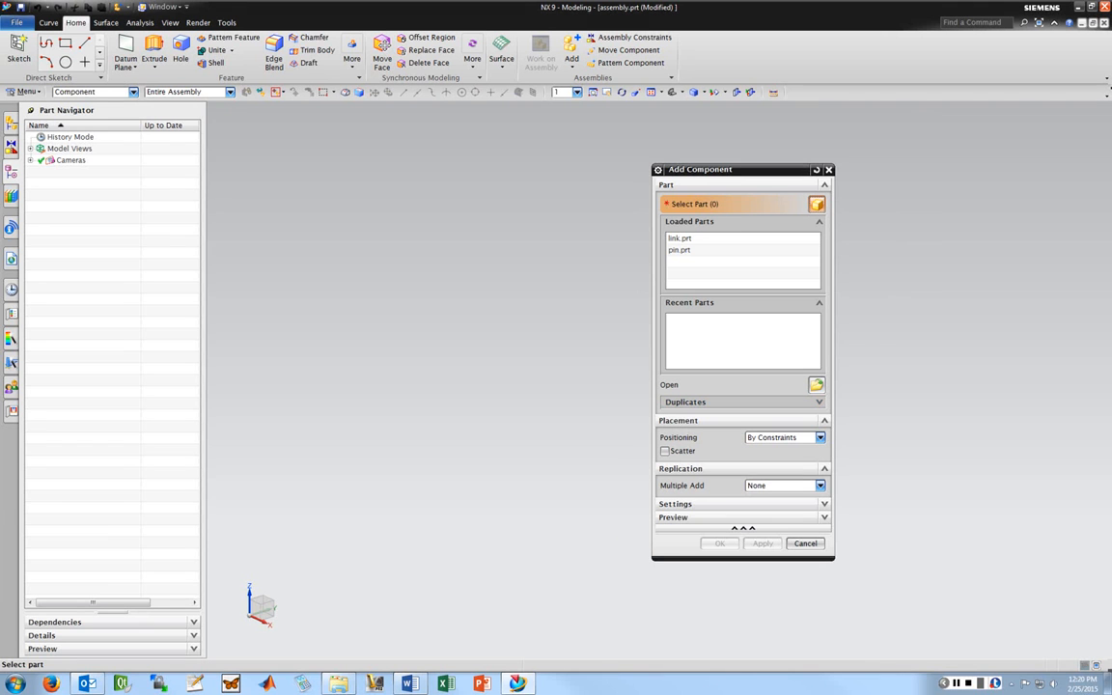
Add link.prt and pin.prt together as components at the origin (0, 0, 0), positioned by constraints.
left_click(681, 238)
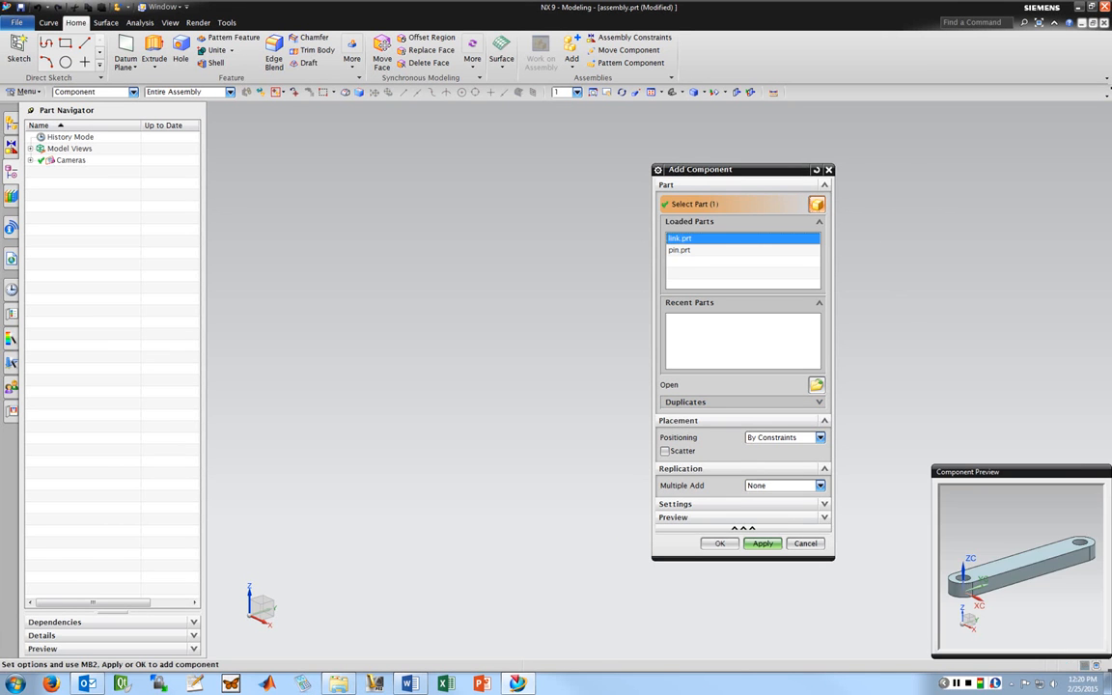
left_click(680, 250, "ctrl")
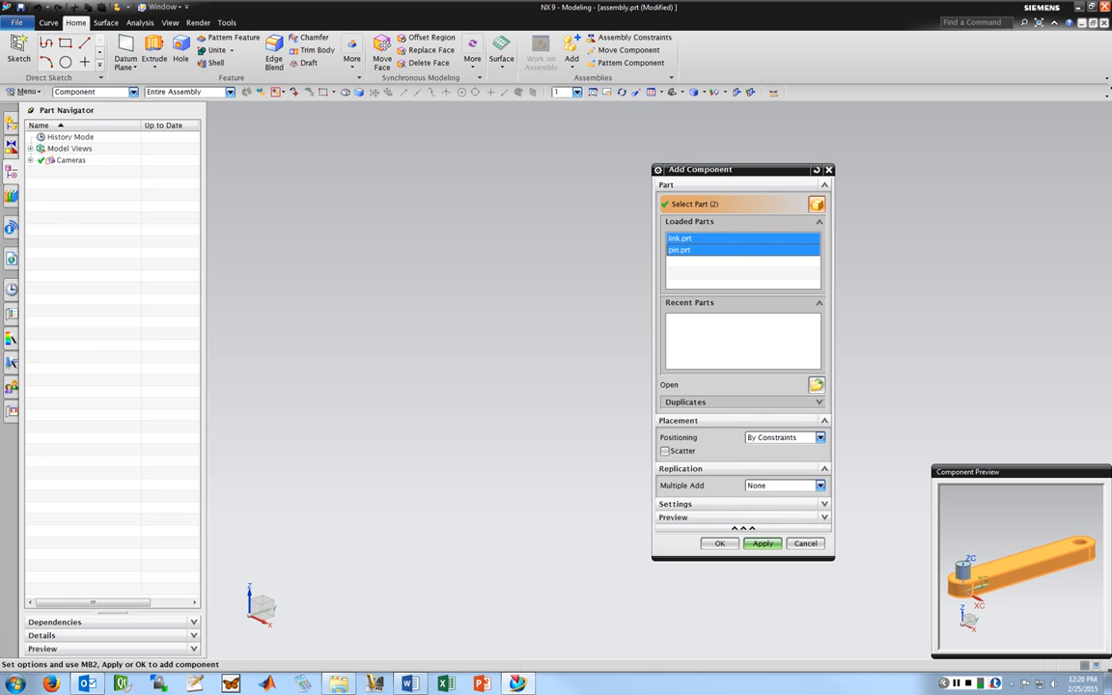
left_click(820, 437)
left_click(768, 460)
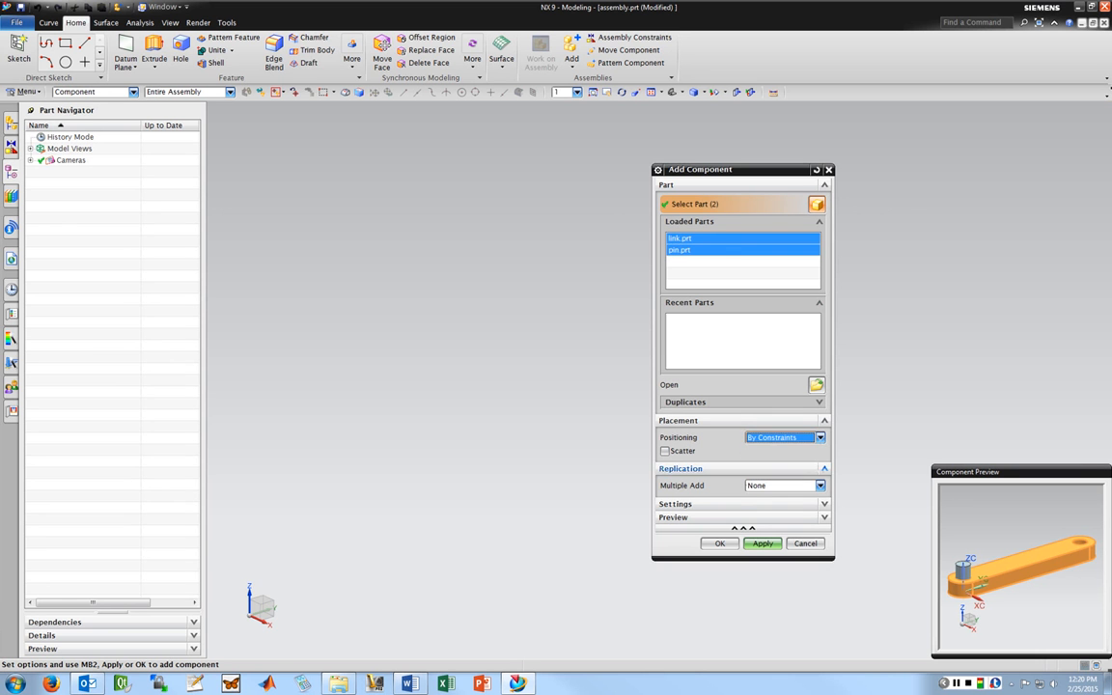
left_click(719, 543)
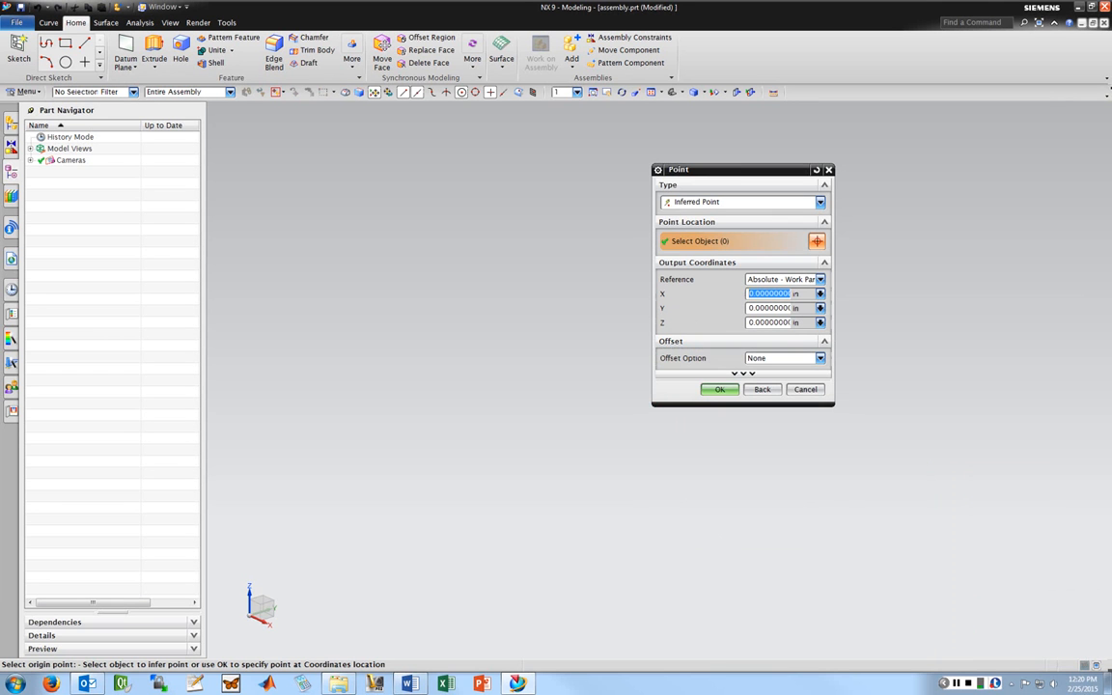
left_click(719, 389)
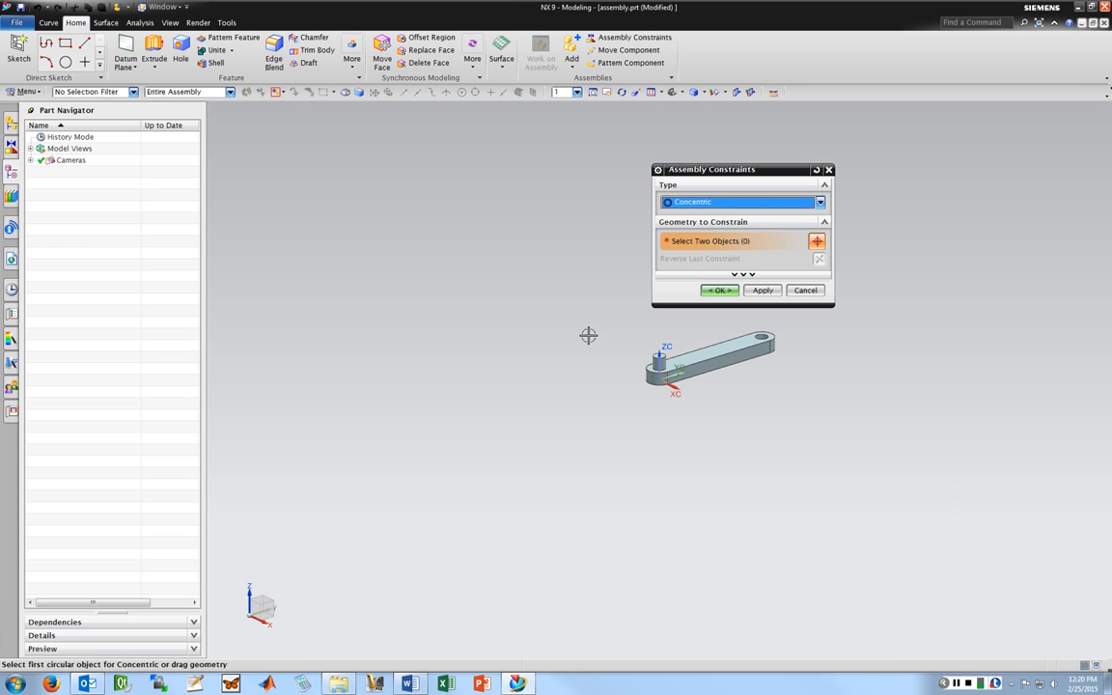
Apply a Fix assembly constraint to the pin.
mouse_move(613, 330)
middle_mouse_down()
mouse_move(637, 315)
mouse_move(616, 312)
middle_mouse_up()
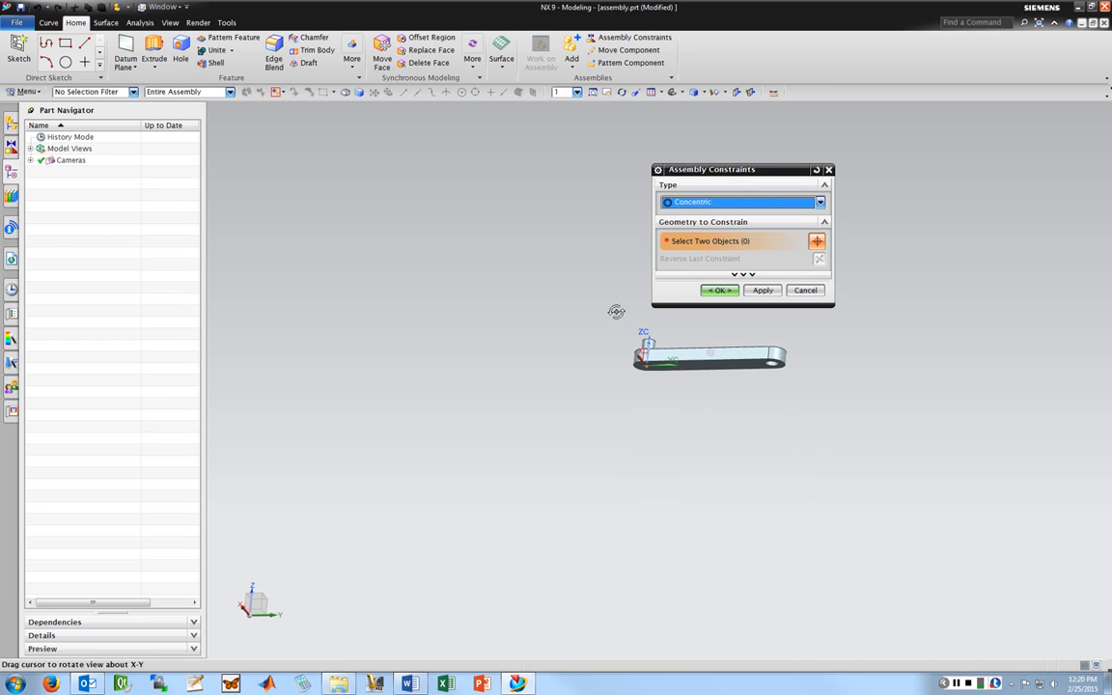
scroll(679, 329, "up", 3)
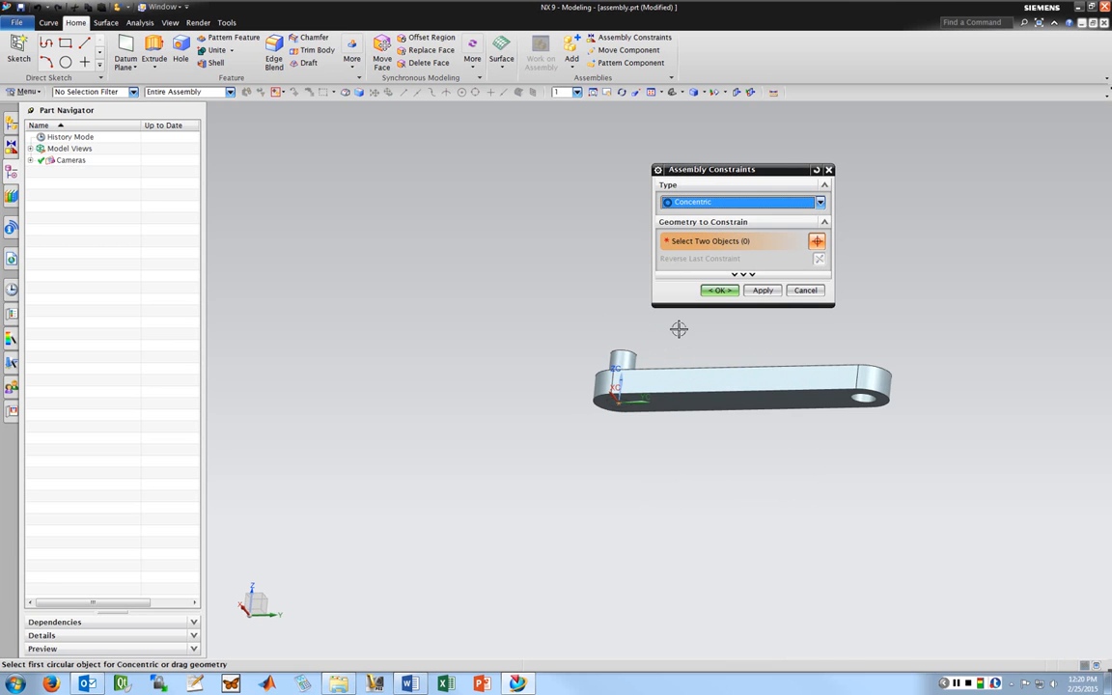
scroll(679, 329, "down", 1)
scroll(705, 341, "up", 1)
scroll(706, 341, "up", 1)
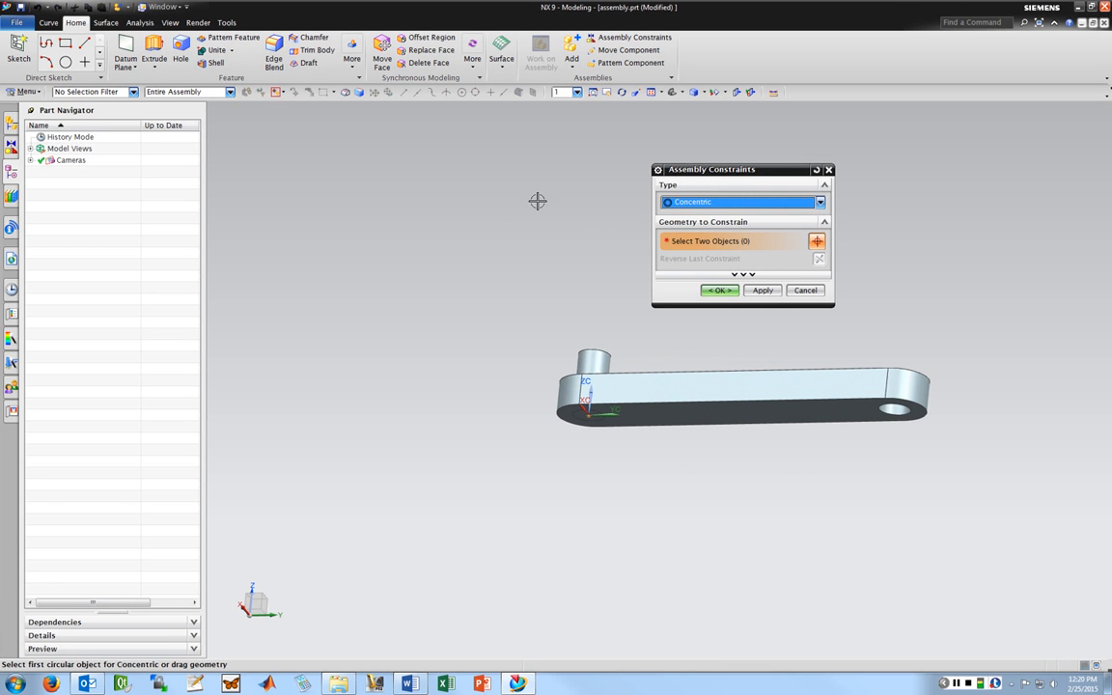
middle_click_drag(536, 199, 554, 260)
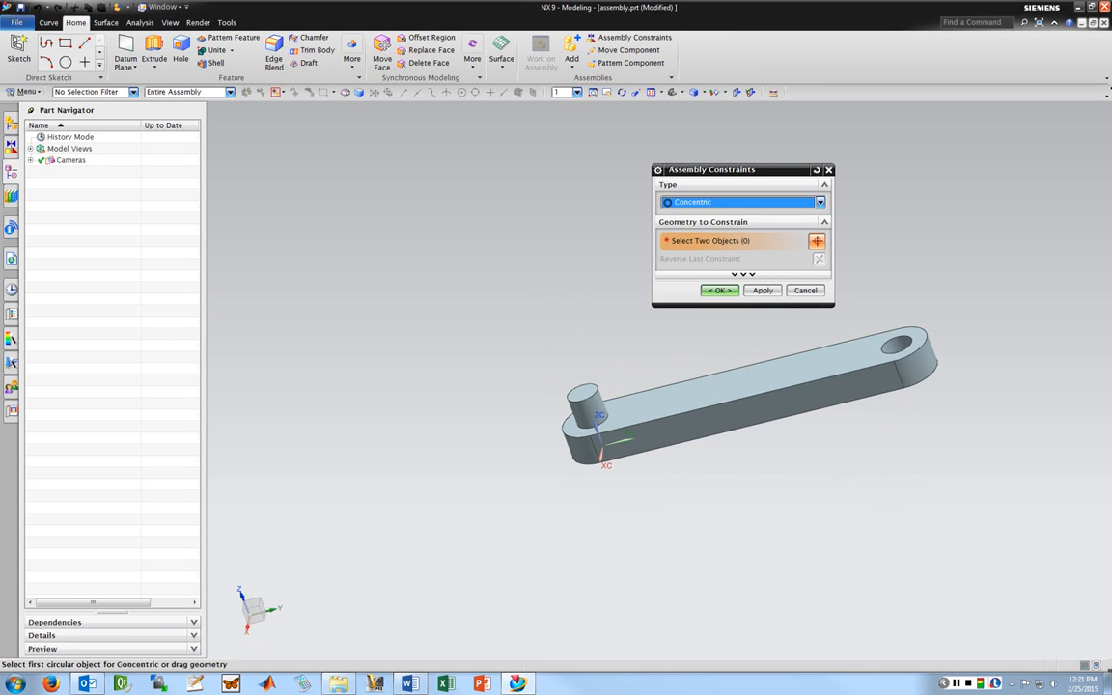
left_click_drag(715, 170, 716, 139)
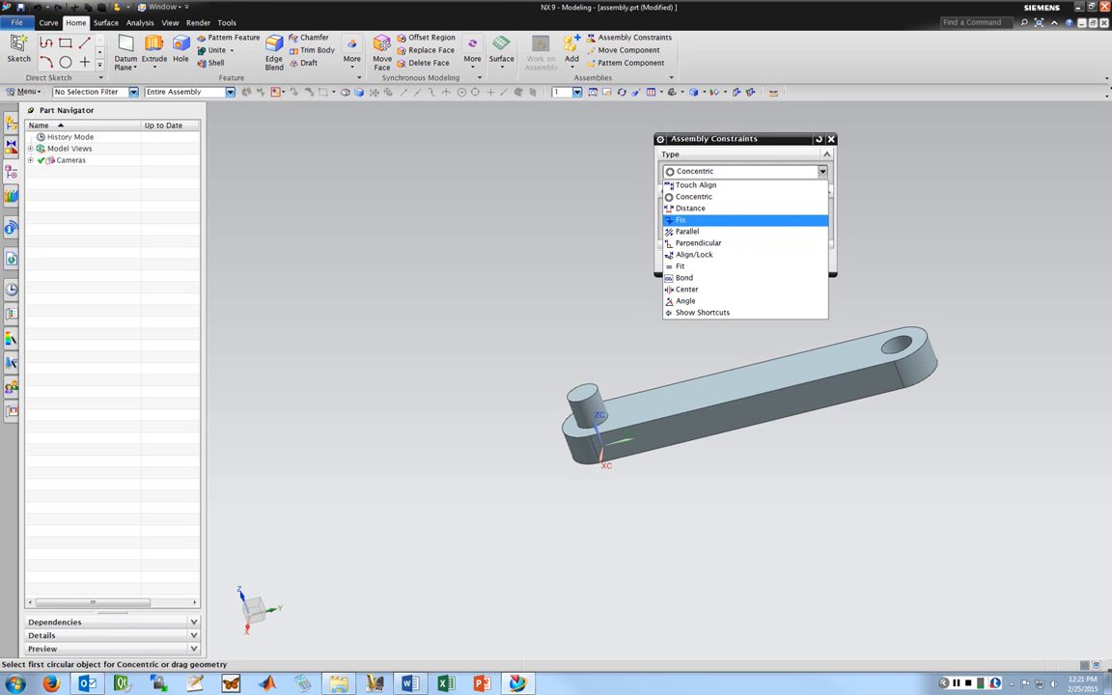
left_click(695, 220)
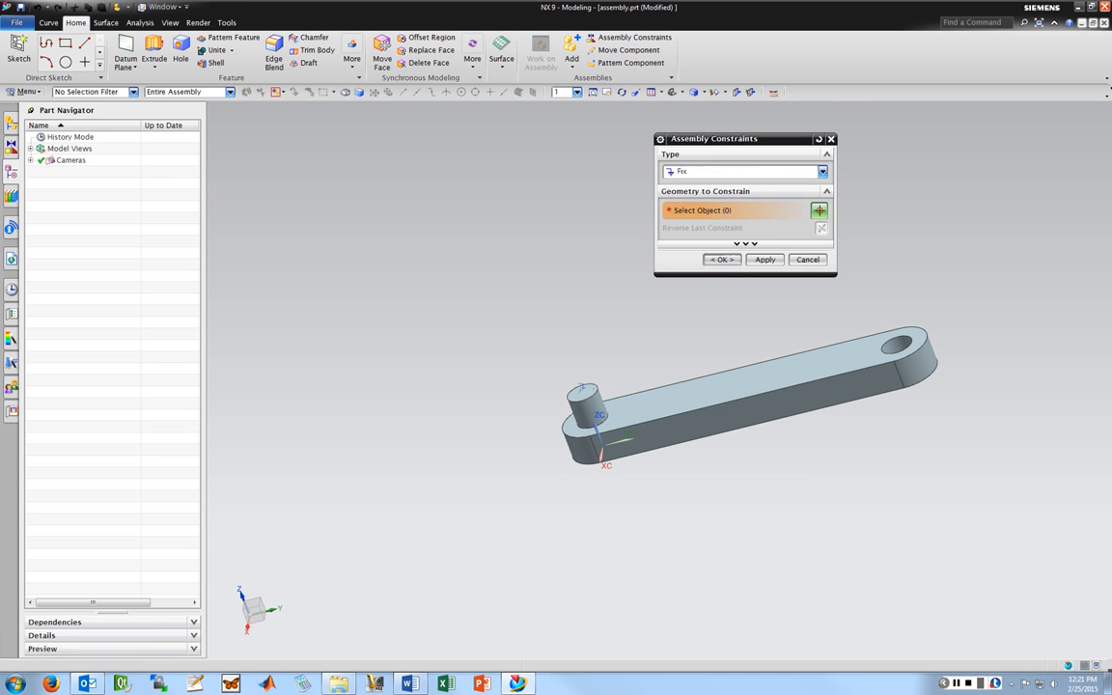
left_click(720, 259)
Add a Concentric constraint between the pin's end edge and the matching edge of the link's hole.
left_click(610, 38)
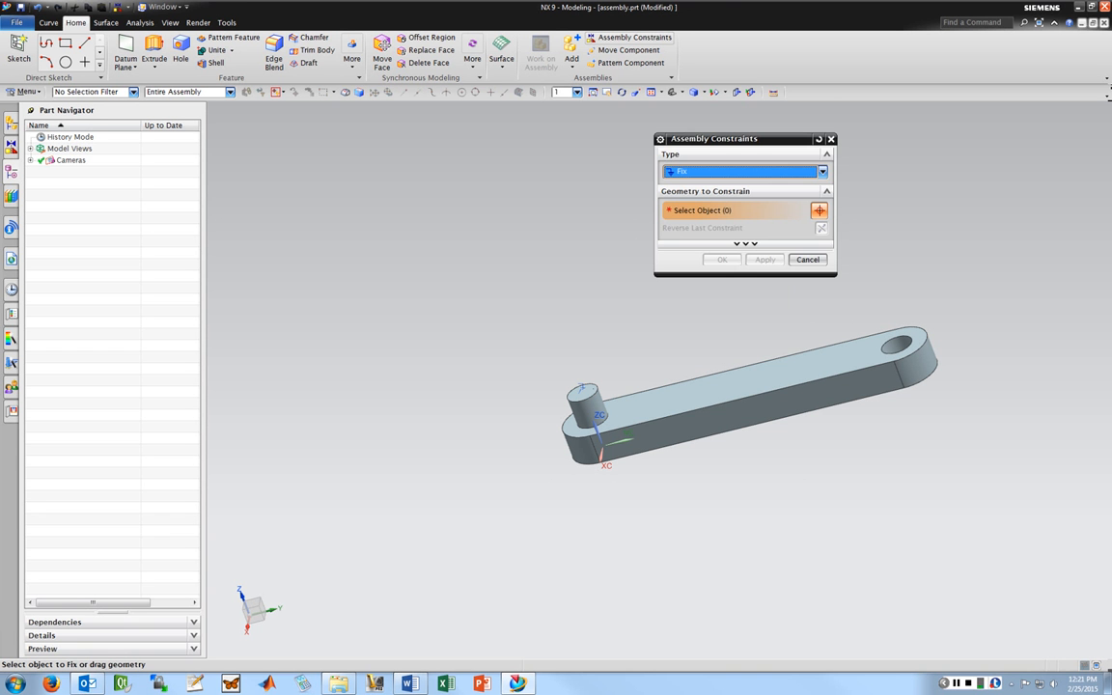
left_click(822, 171)
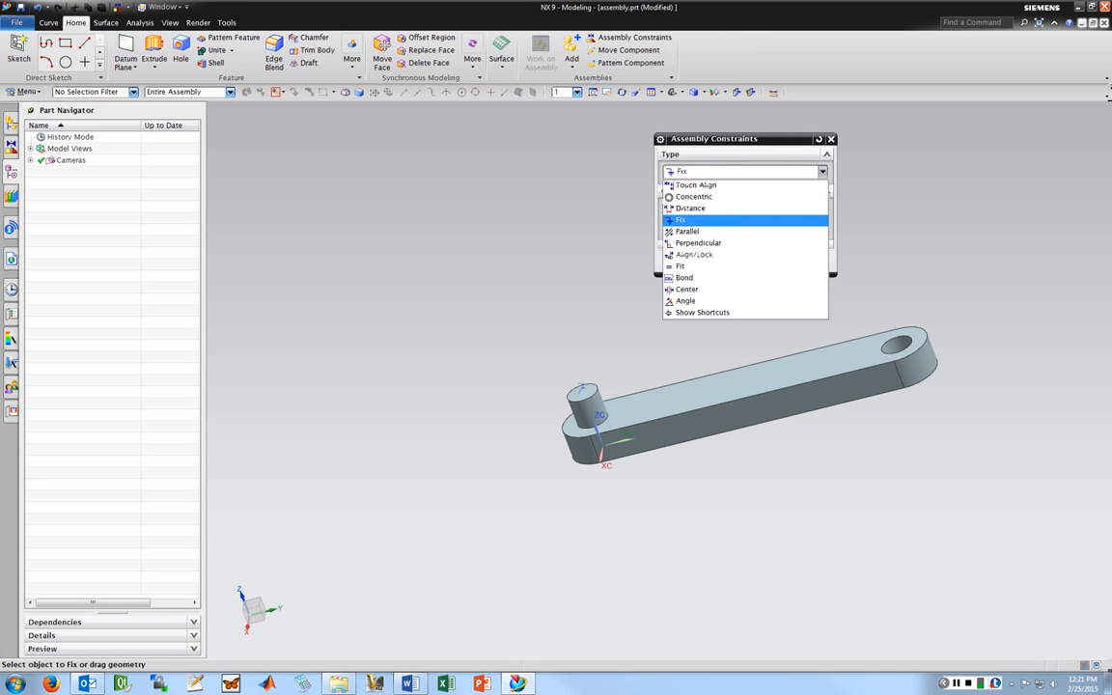
left_click(719, 201)
middle_click_drag(546, 332, 542, 318)
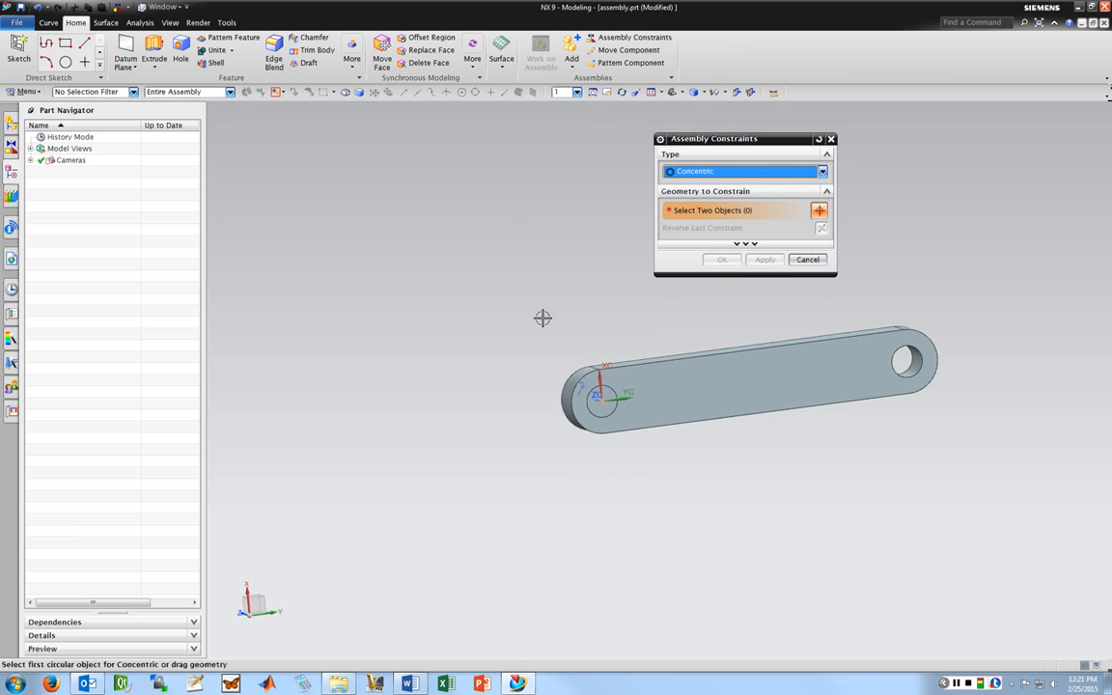
scroll(535, 383, "up", 5)
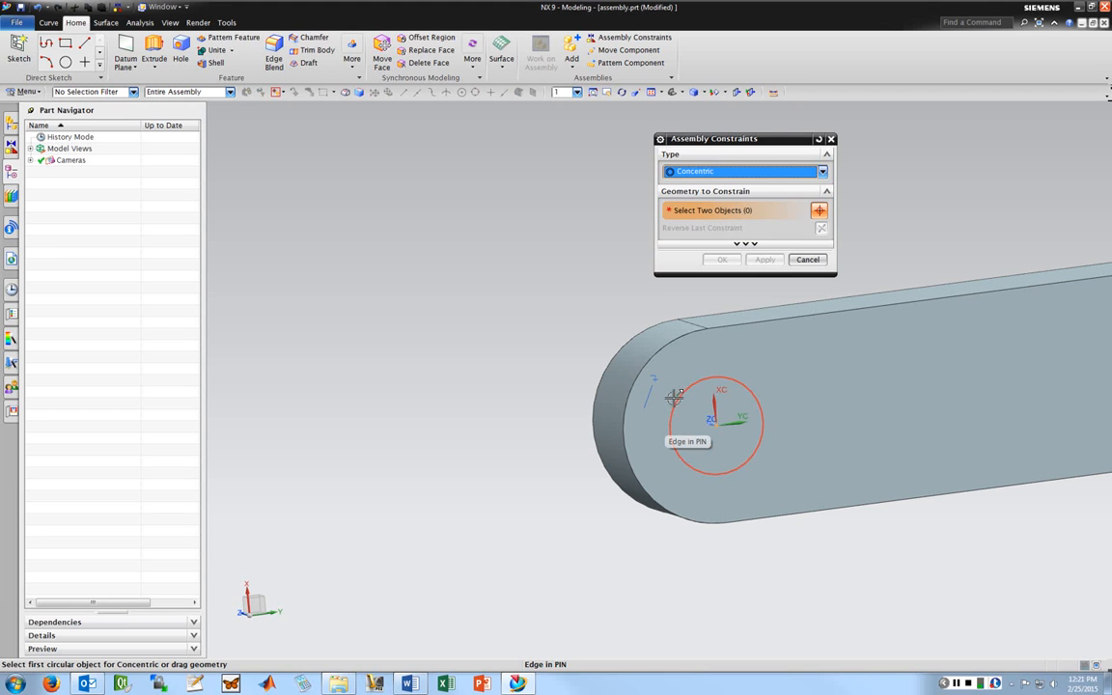
left_click(676, 398)
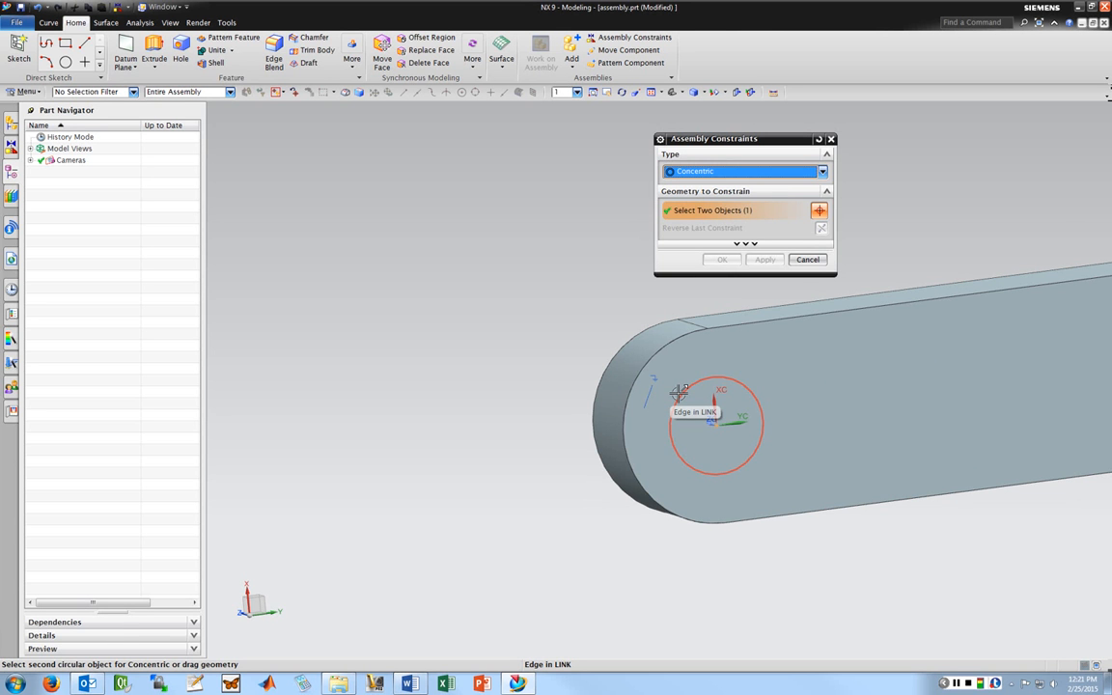
left_click(678, 392)
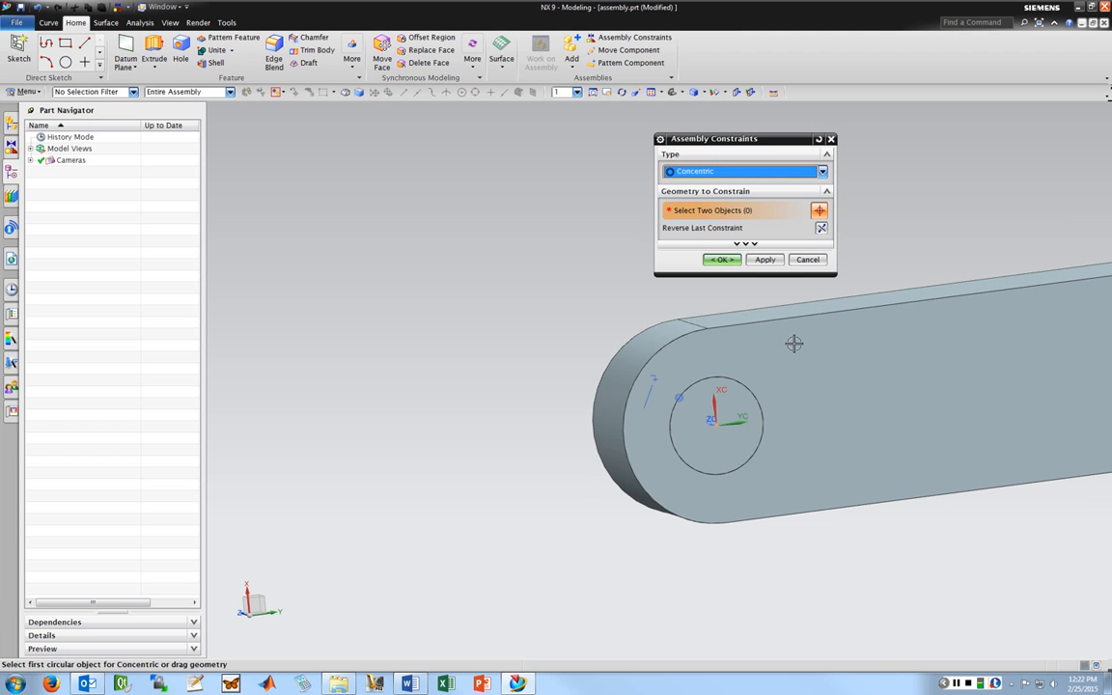
left_click(721, 260)
scroll(599, 274, "down", 4)
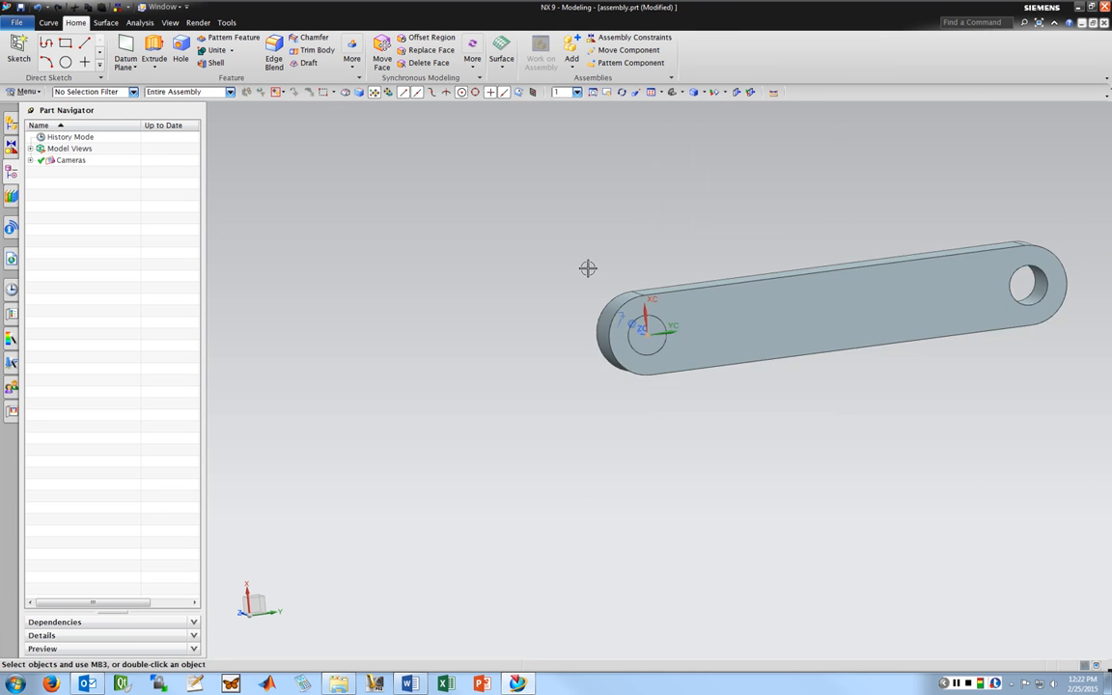
Test the link's mobility by rotating it dynamically about the pin with Move Component, then discard the unapplied move.
scroll(777, 233, "down", 3)
scroll(886, 196, "up", 4)
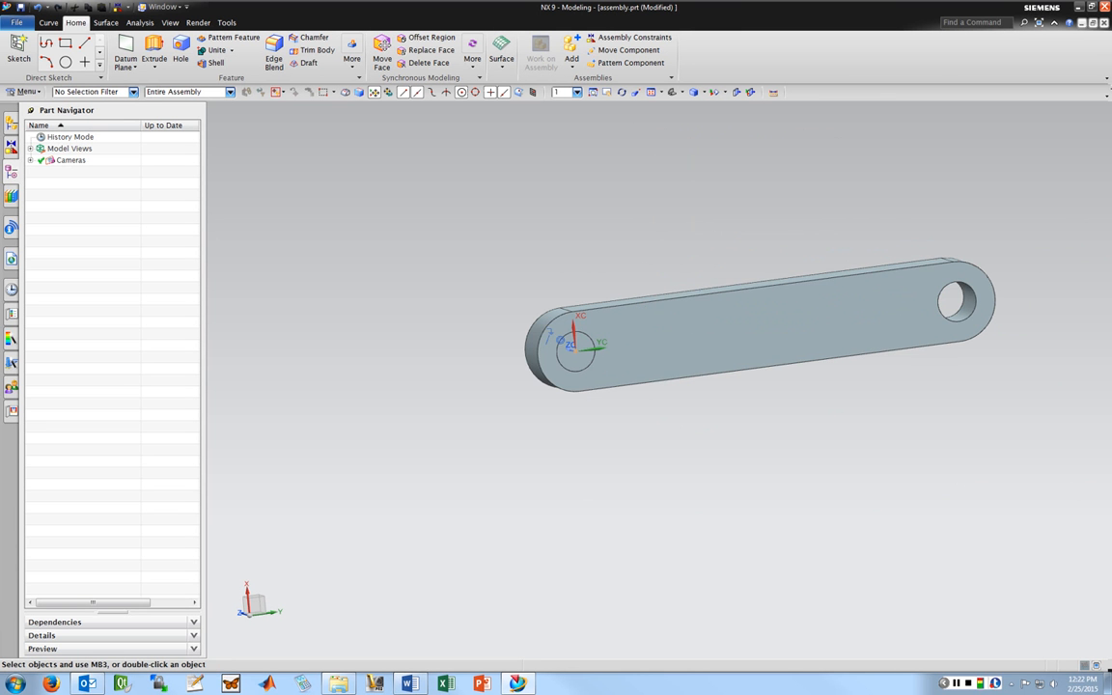
left_click(628, 50)
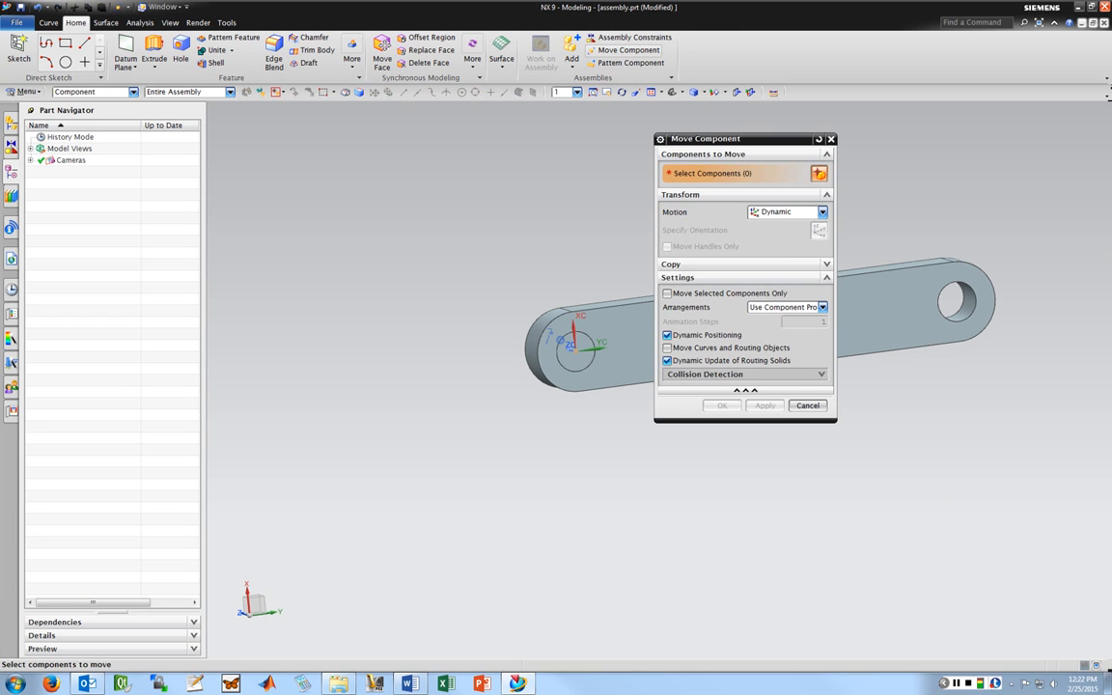
left_click(618, 318)
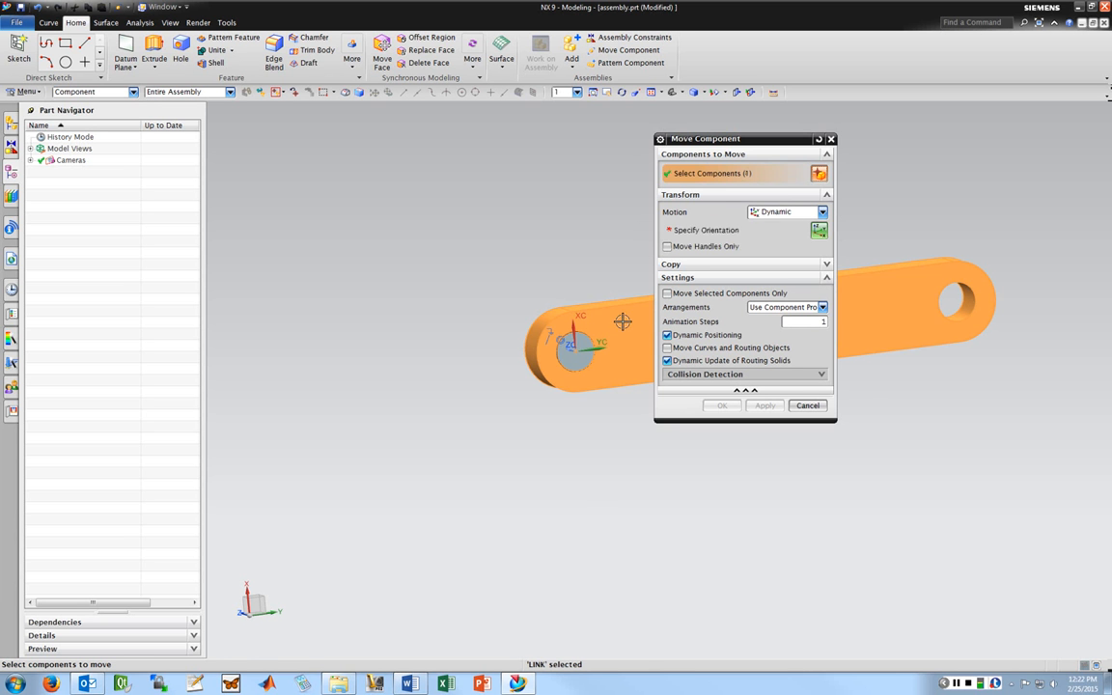
left_click(819, 231)
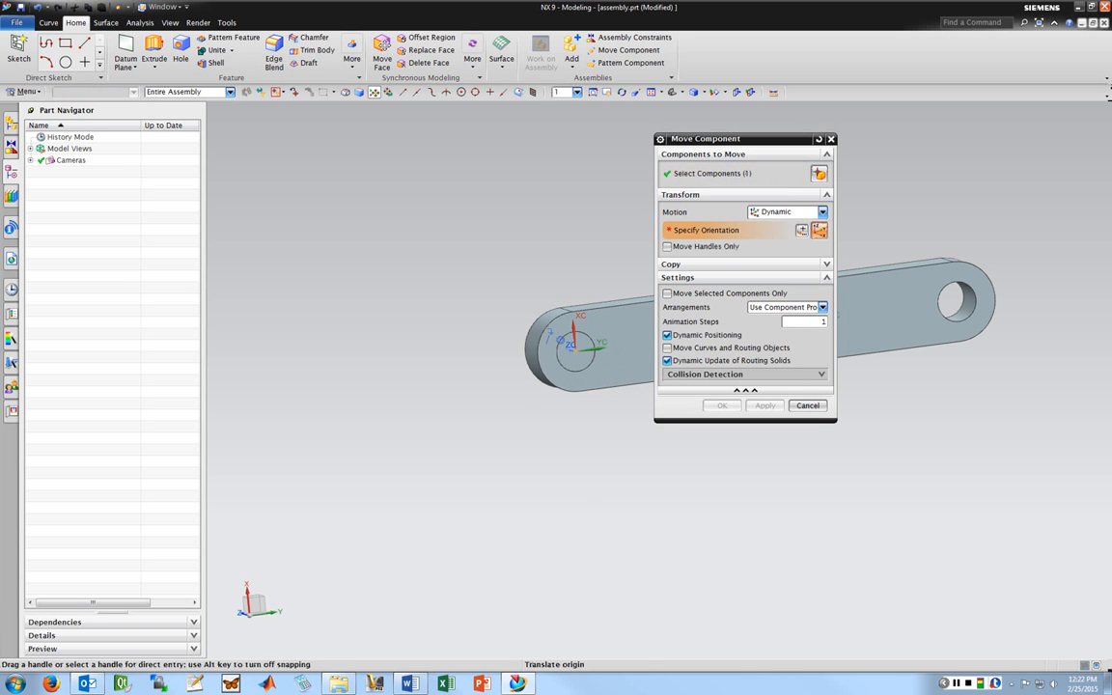
left_click_drag(743, 139, 360, 143)
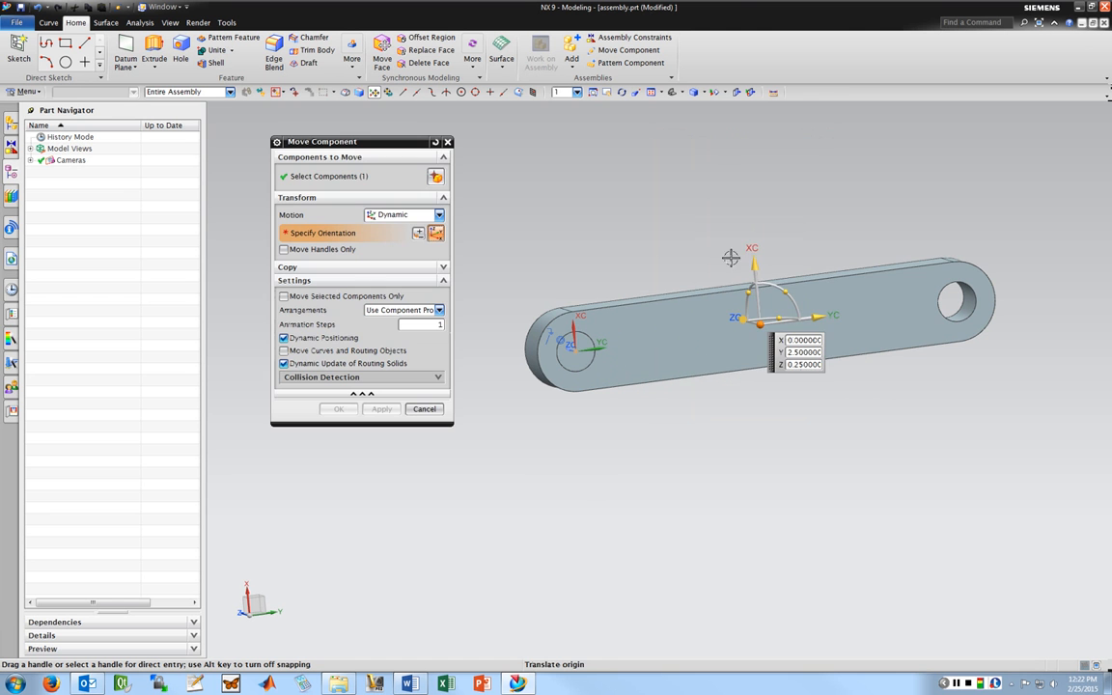
left_click_drag(790, 293, 823, 259)
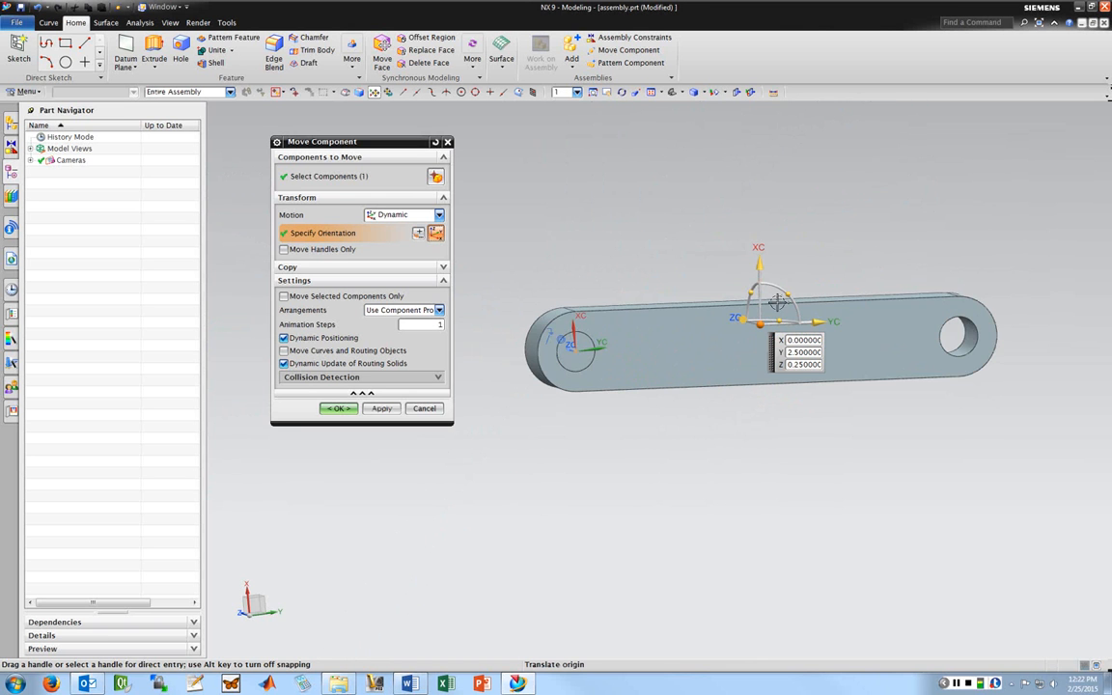
middle_click_drag(623, 223, 700, 301)
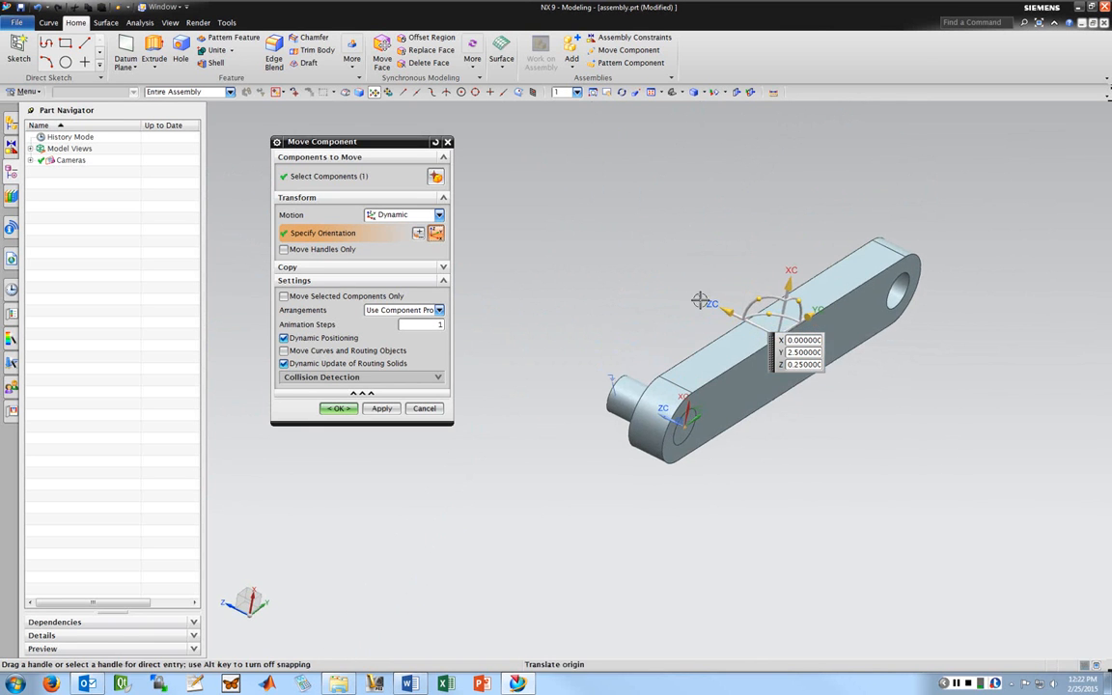
left_click(711, 303)
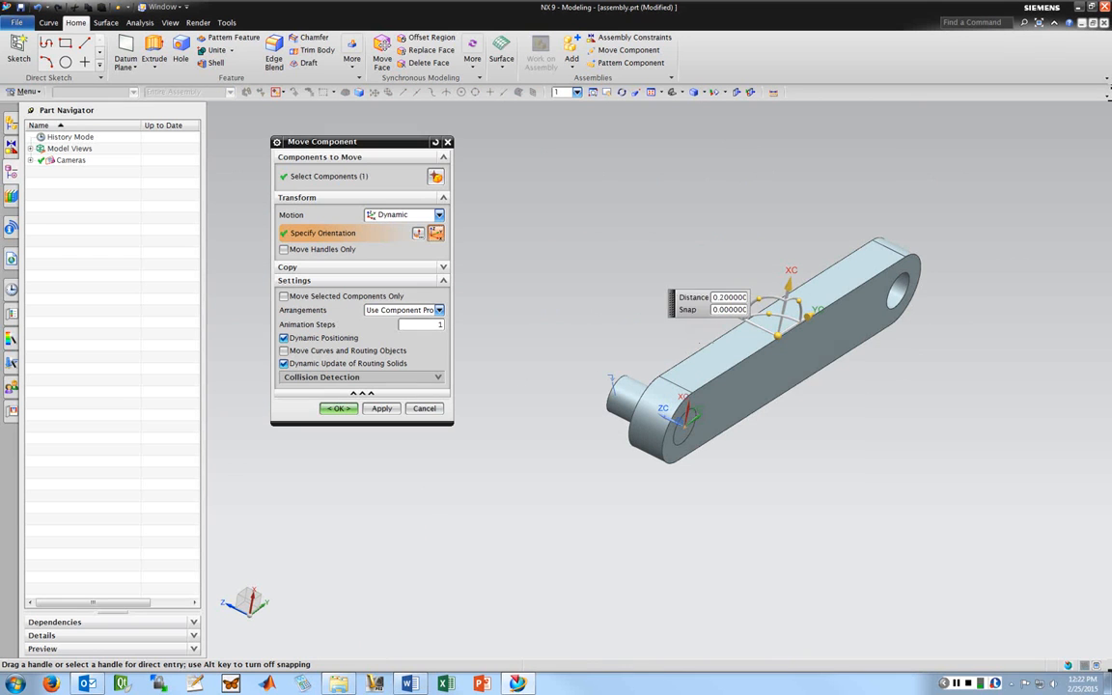
left_click(778, 335)
left_click(424, 408)
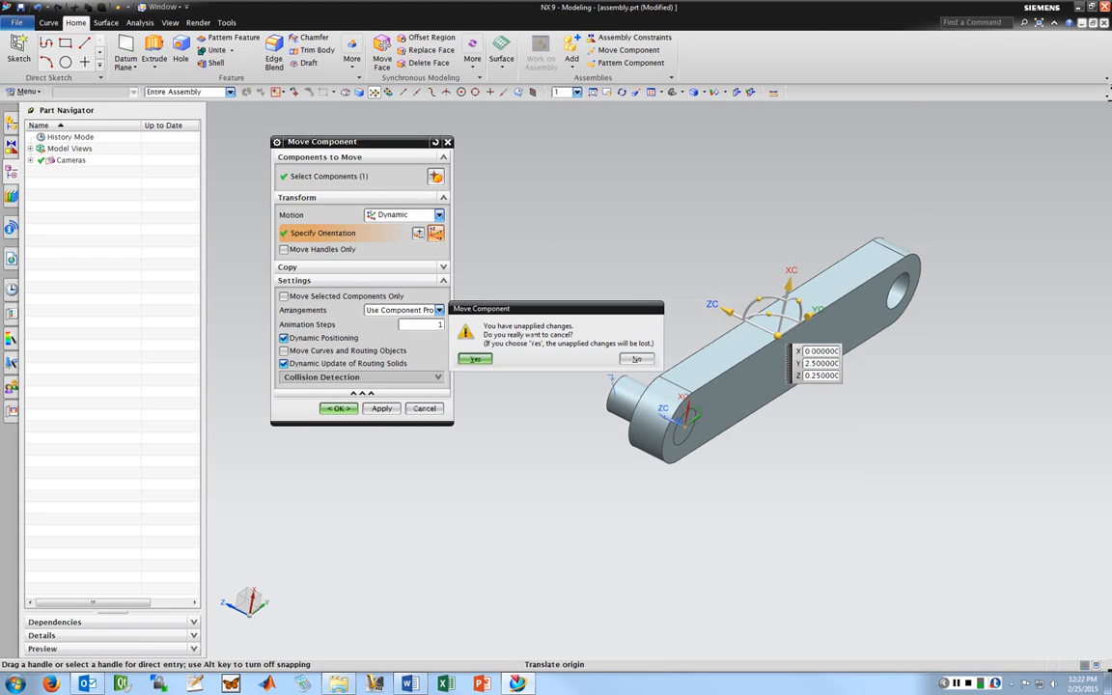
key("Return")
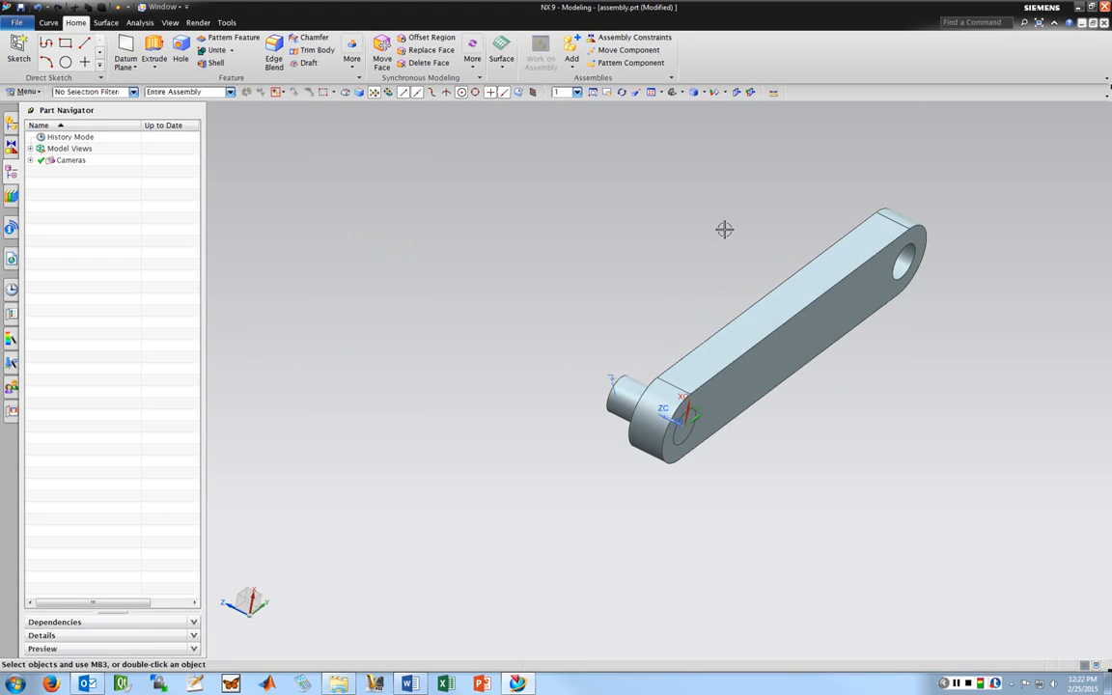
Save the assembly and switch to the Motion Simulation application.
middle_click_drag(649, 204, 688, 273)
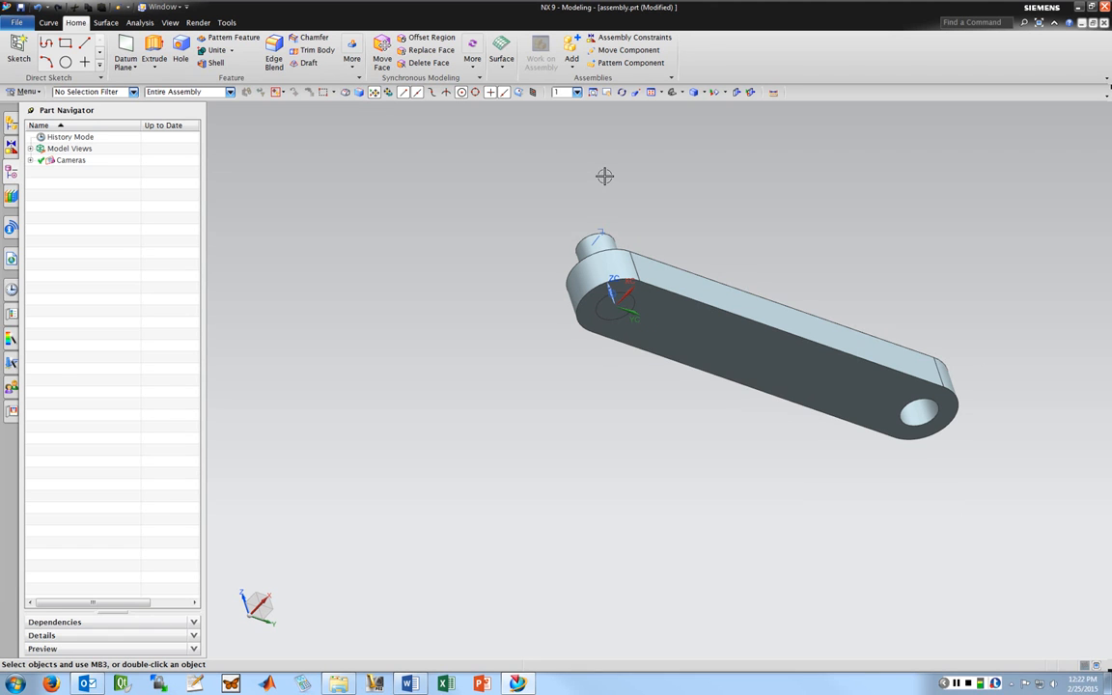
middle_click_drag(604, 174, 924, 218)
scroll(924, 218, "up", 1)
left_click(21, 8)
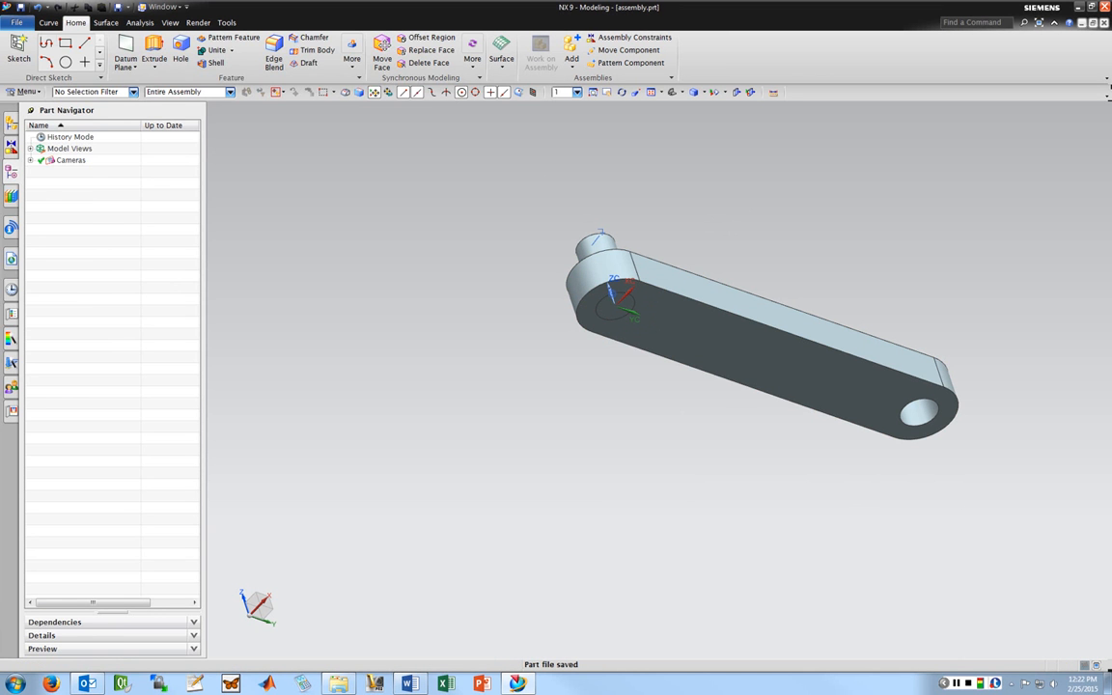
left_click(16, 21)
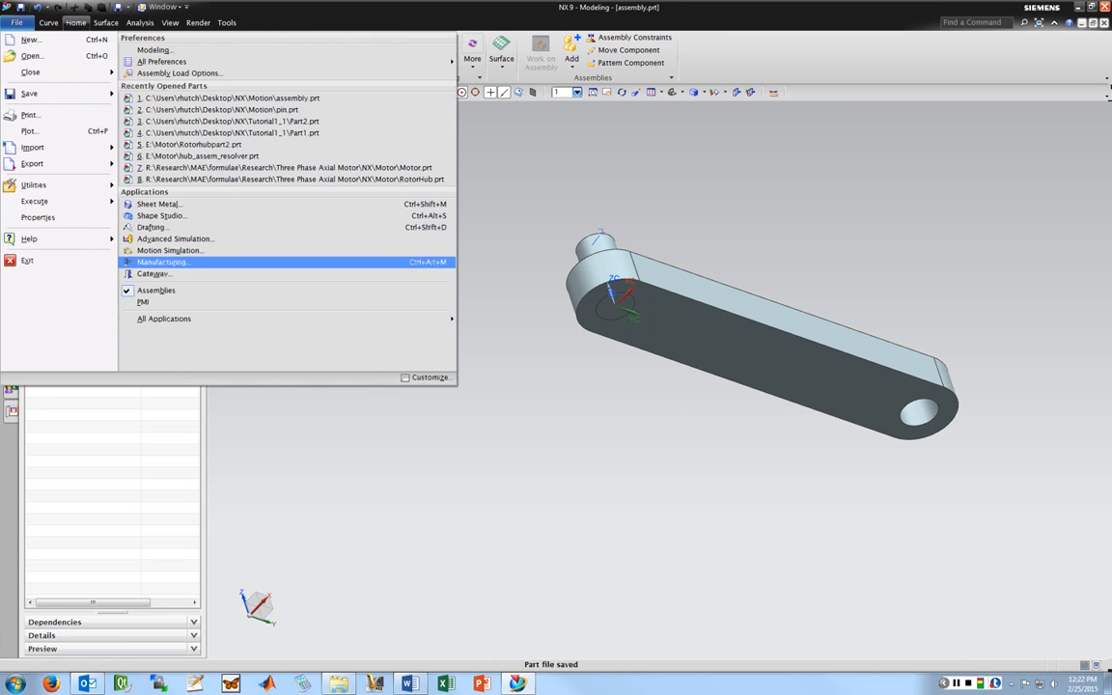
left_click(170, 251)
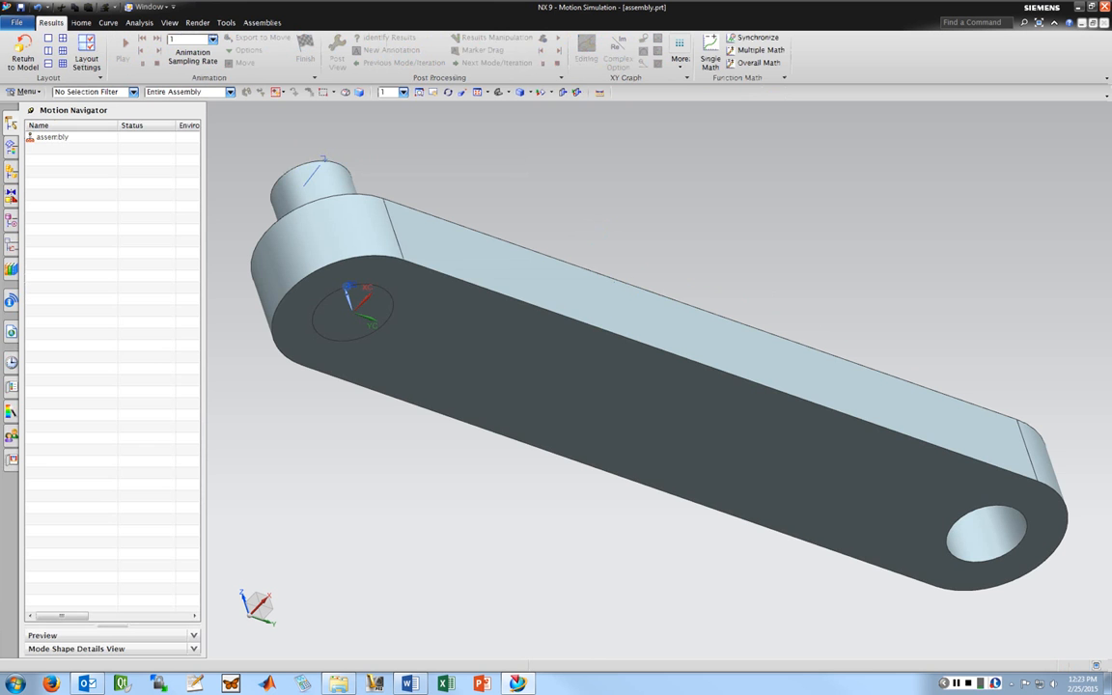
Create a new simulation named motion_1 under the assembly with the Dynamics analysis type.
scroll(656, 222, "down", 1)
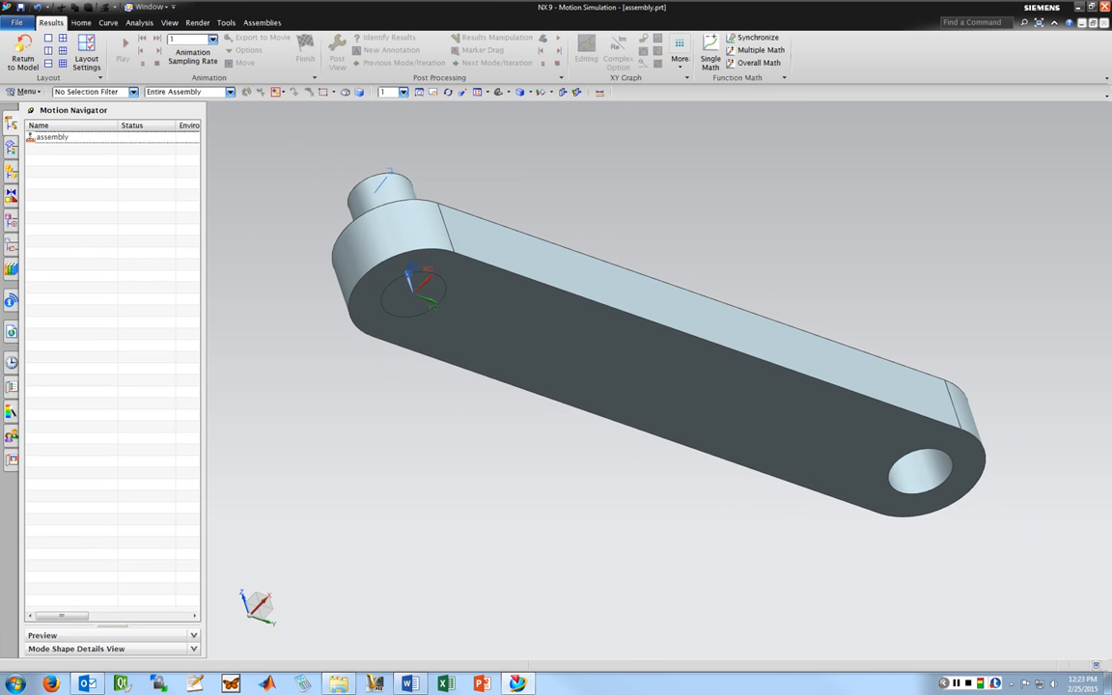
right_click(60, 137)
left_click(110, 145)
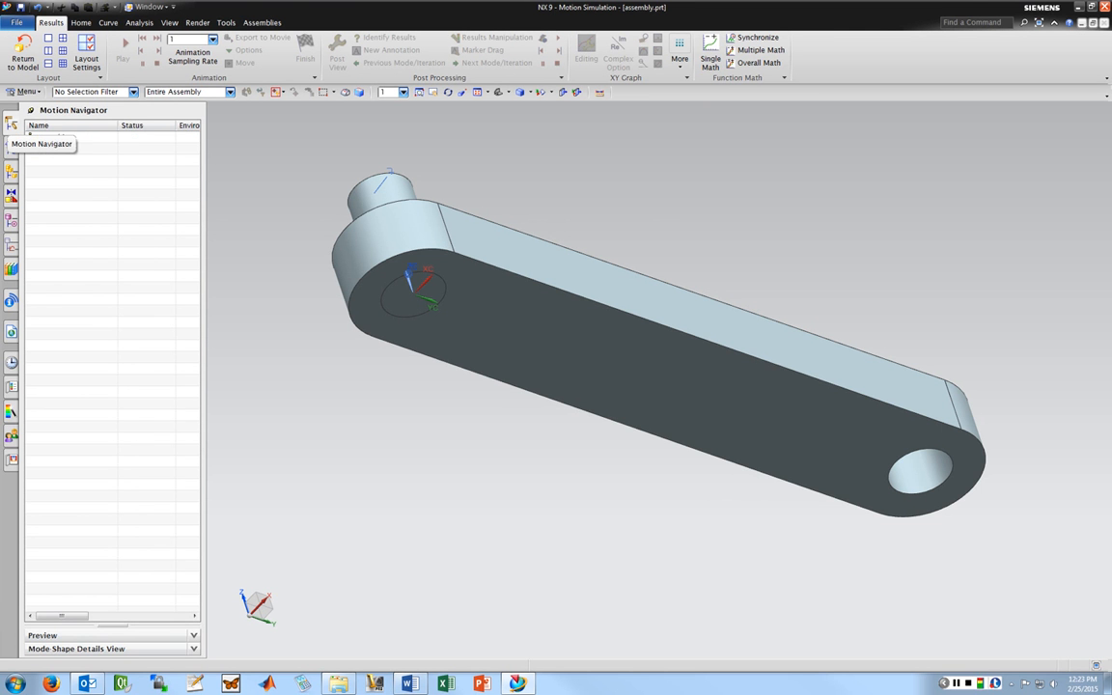
left_click(52, 137)
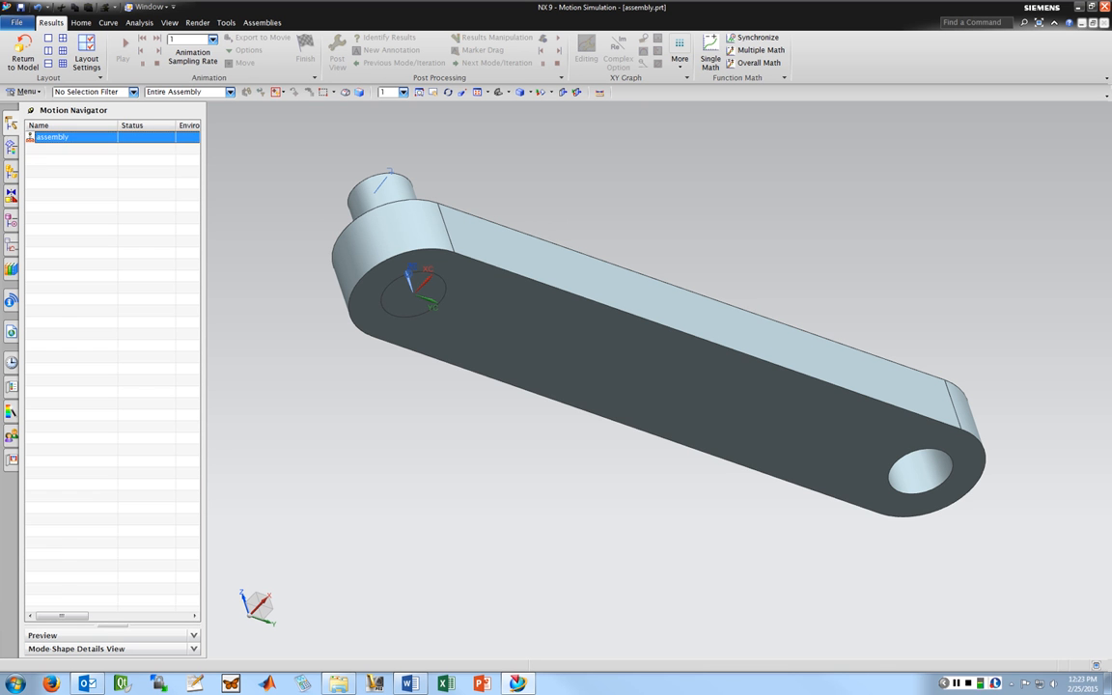
right_click(54, 139)
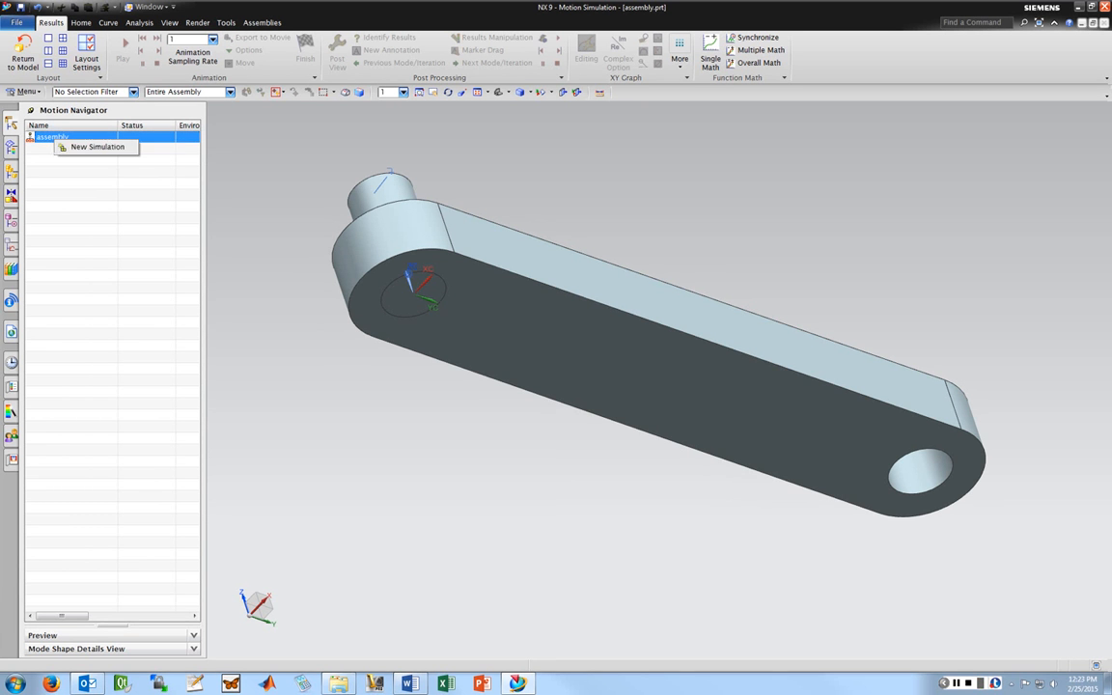
left_click(97, 146)
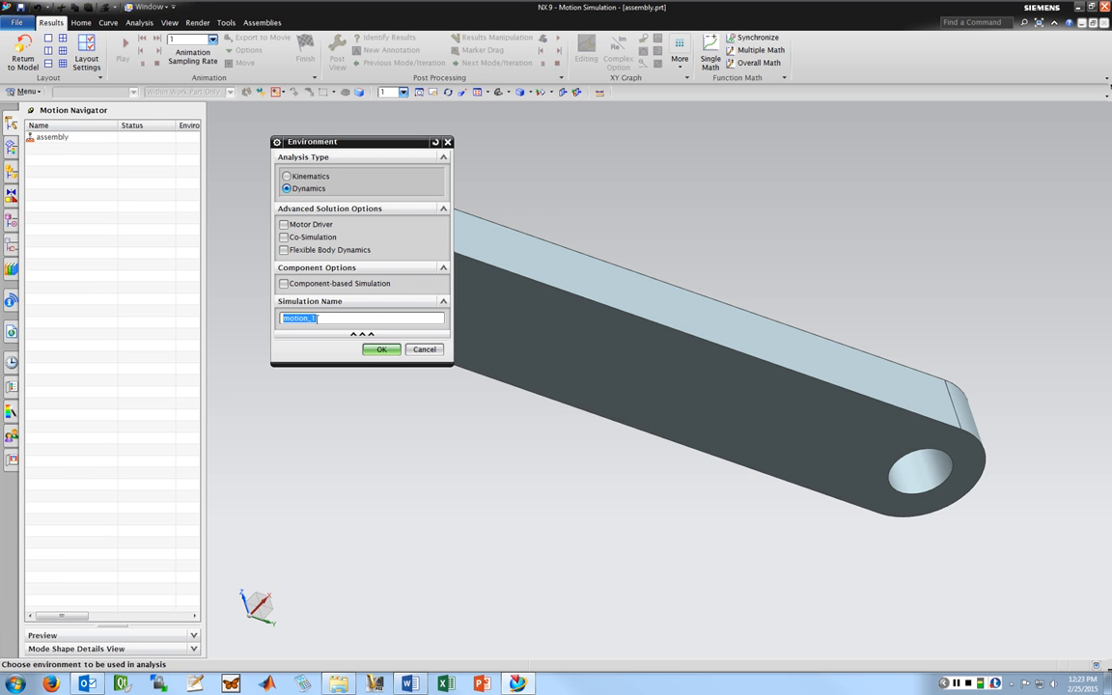
key("Return")
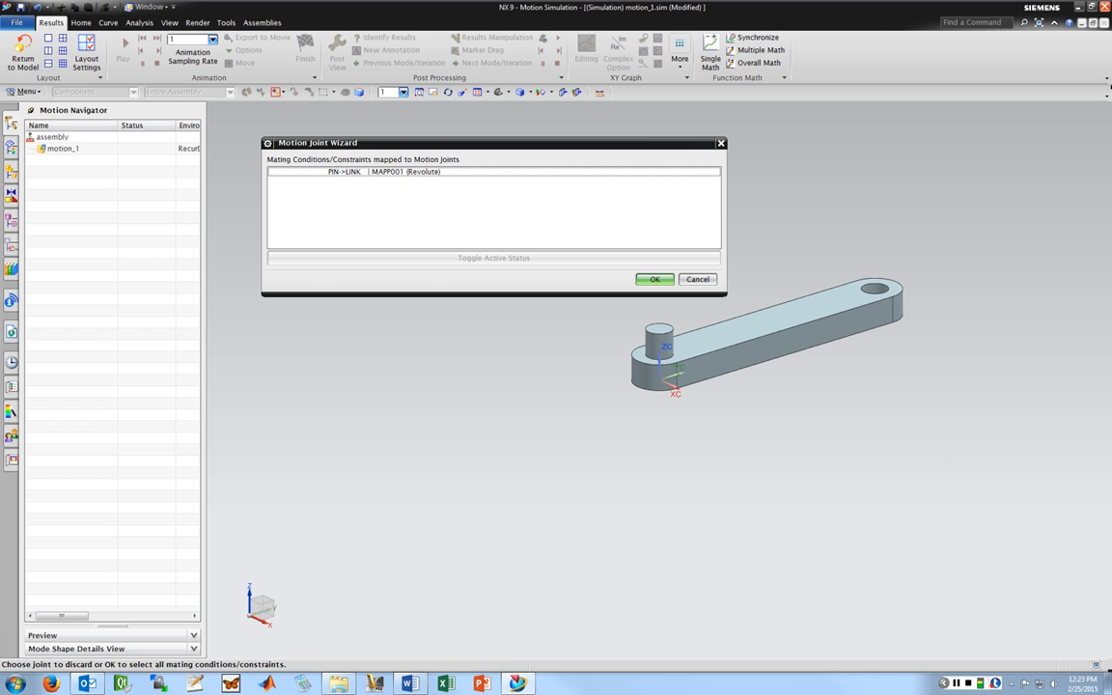
Accept the mapping of the pin-to-link constraint to a revolute motion joint in the Motion Joint Wizard.
left_click(405, 172)
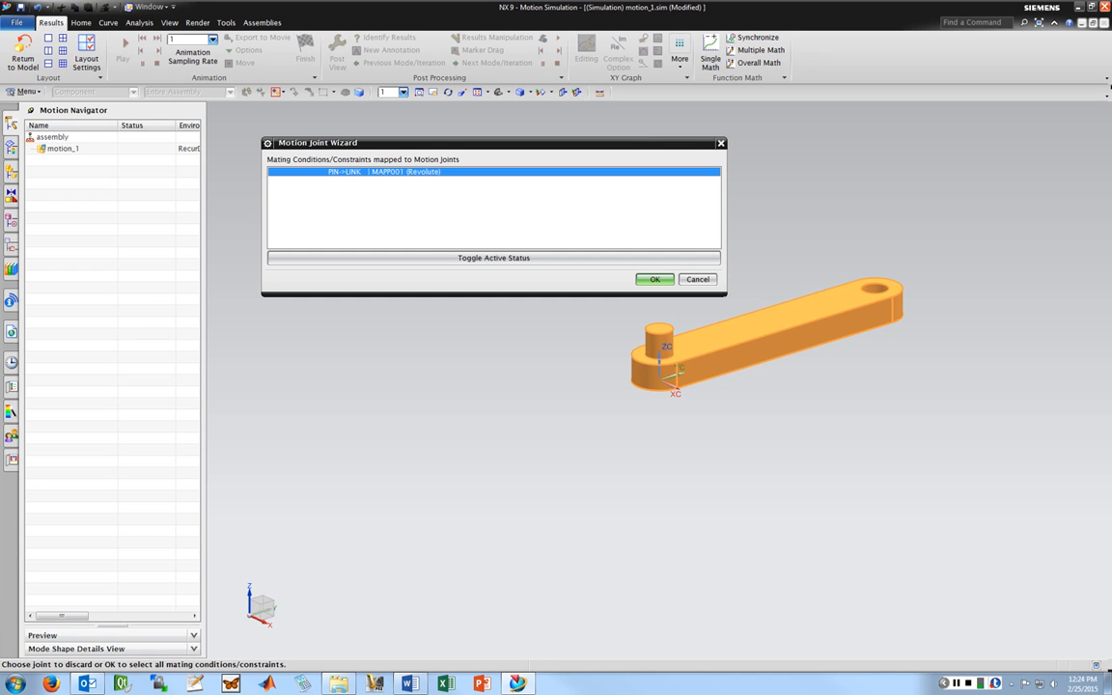
left_click(655, 279)
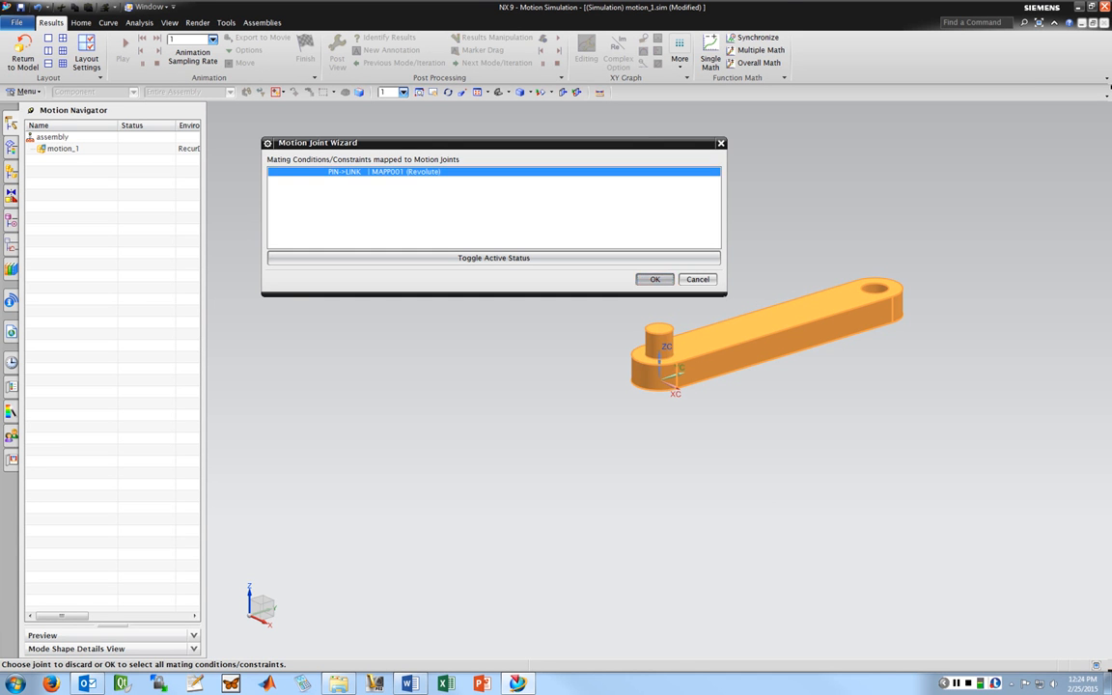
scroll(502, 313, "up", 1)
scroll(501, 313, "down", 4)
middle_click_drag(495, 309, 556, 326)
scroll(487, 330, "up", 1)
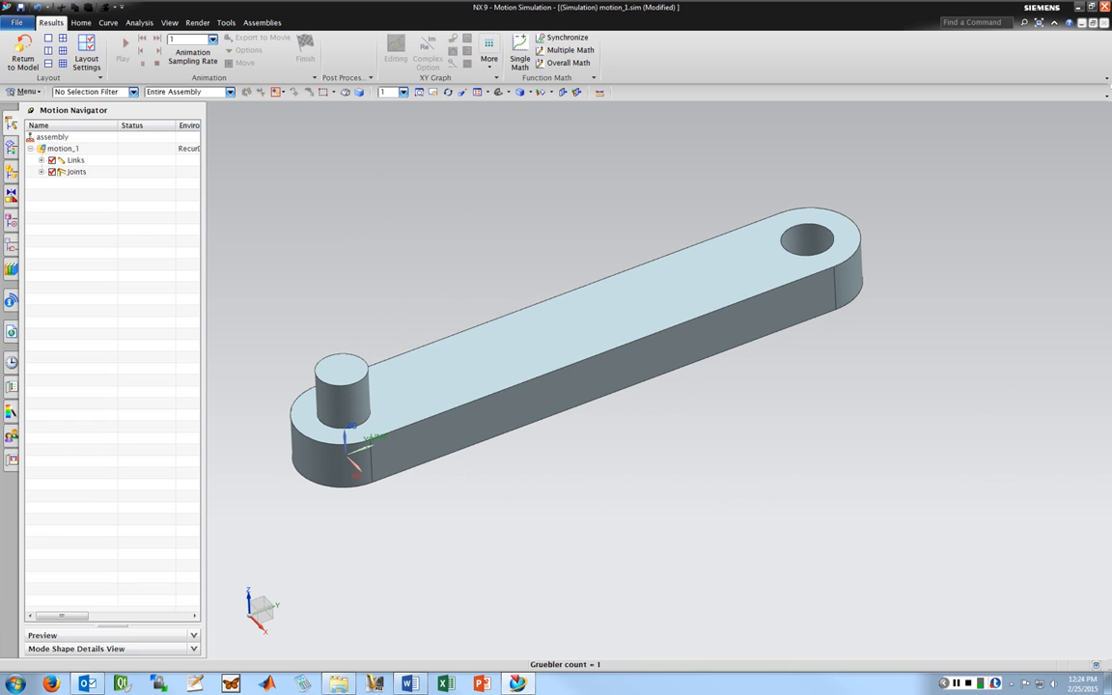
Expand the simulation's joints and examine the types of J001 and J002.
left_click(41, 171)
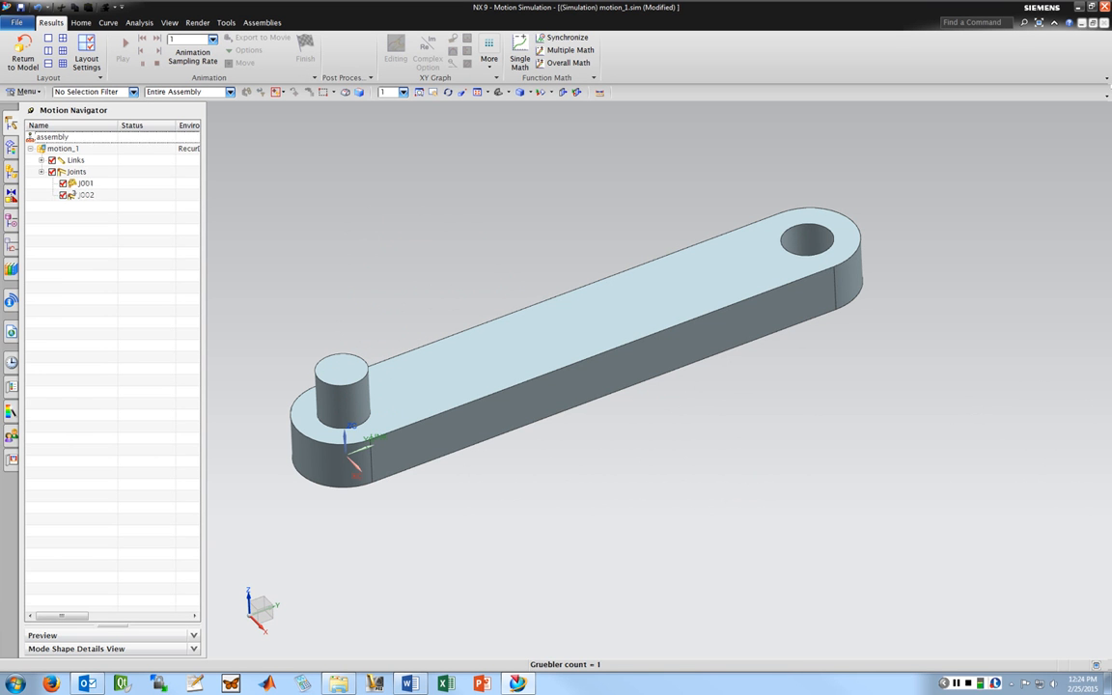
left_click(83, 182)
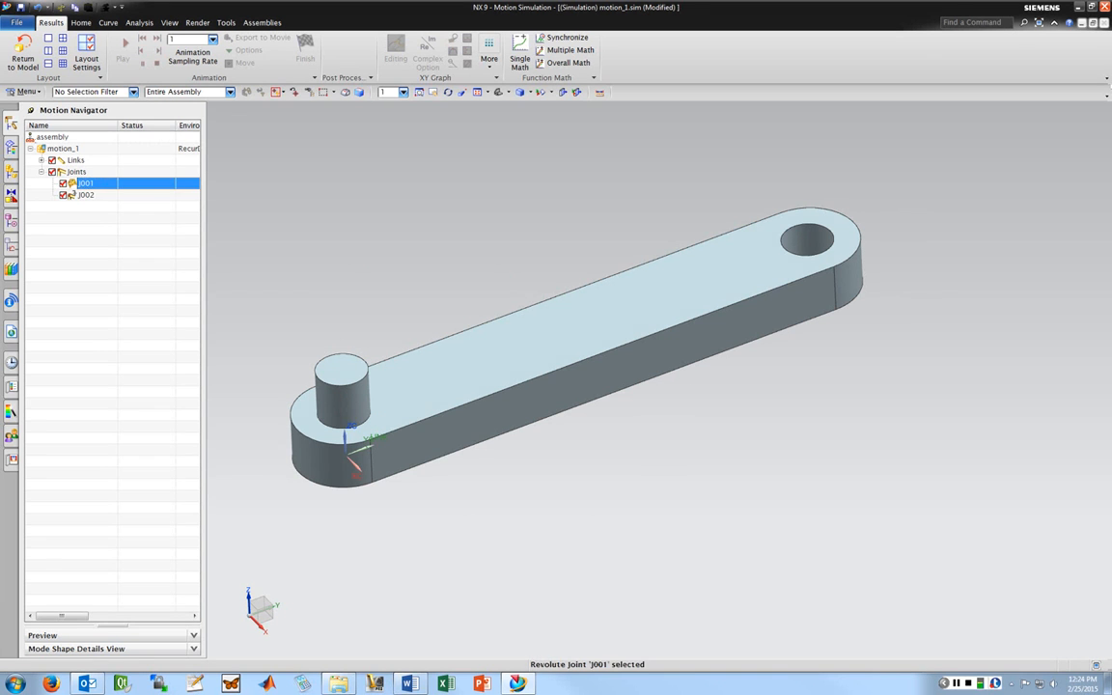
left_click(86, 195)
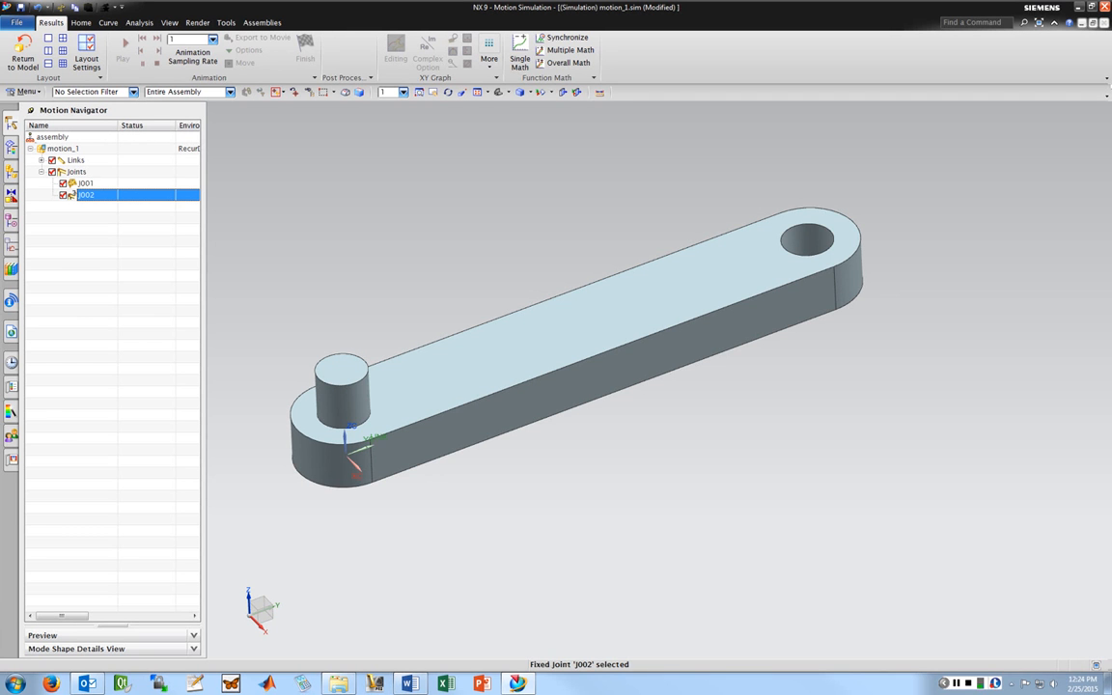
left_click(86, 183)
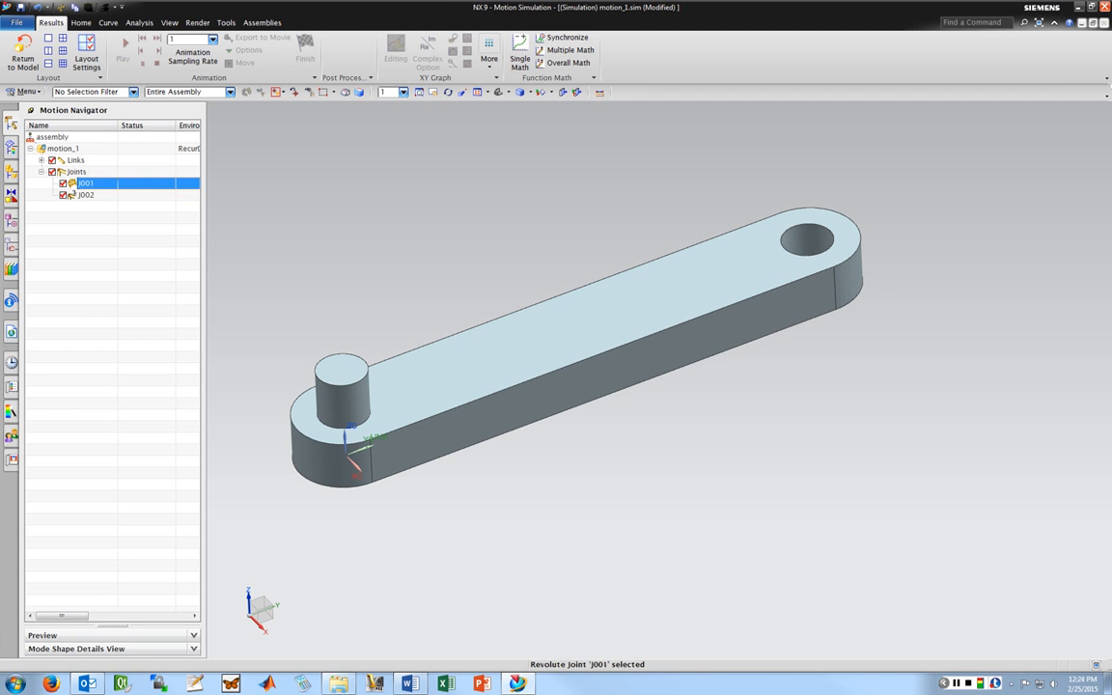
left_click(86, 195)
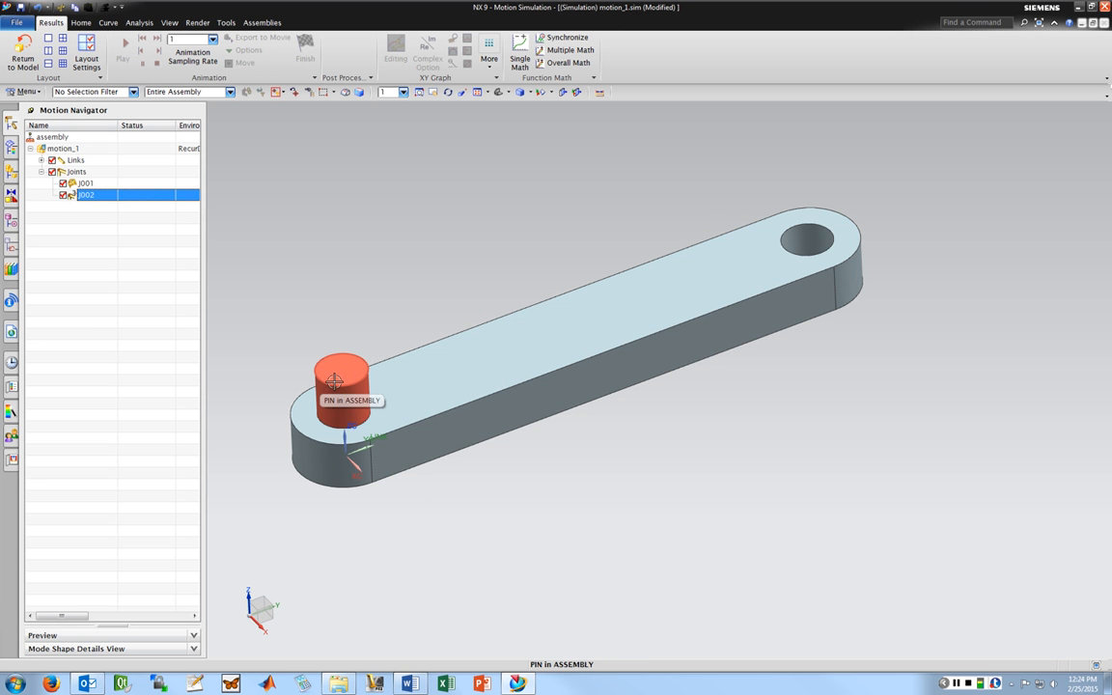
scroll(369, 344, "up", 2)
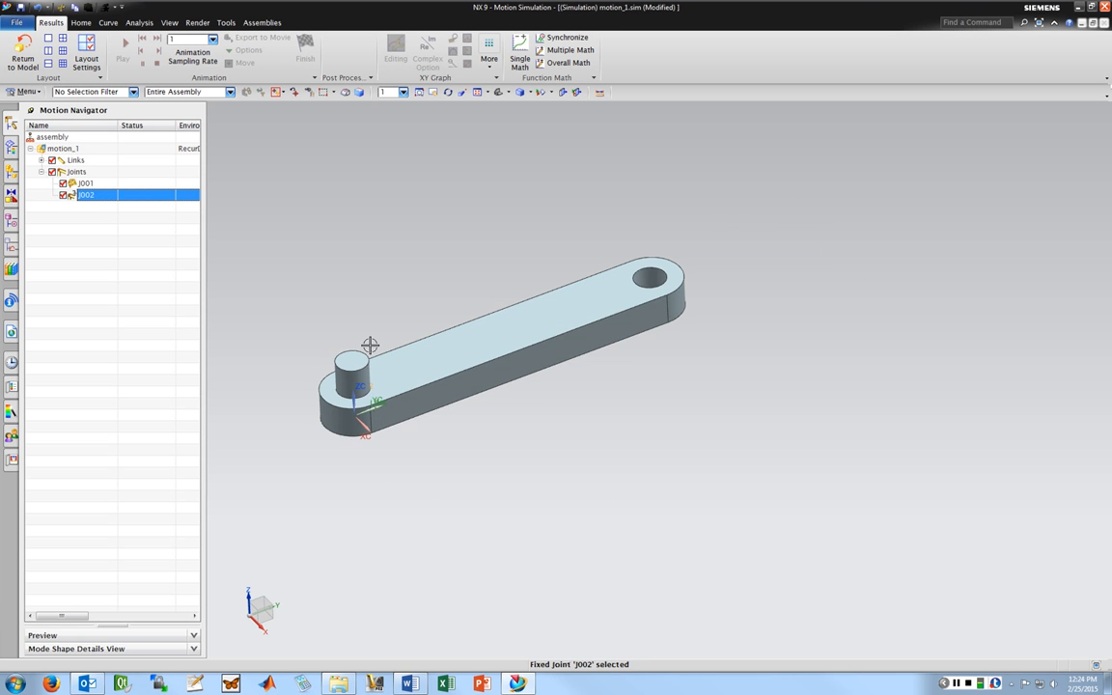
scroll(370, 345, "up", 2)
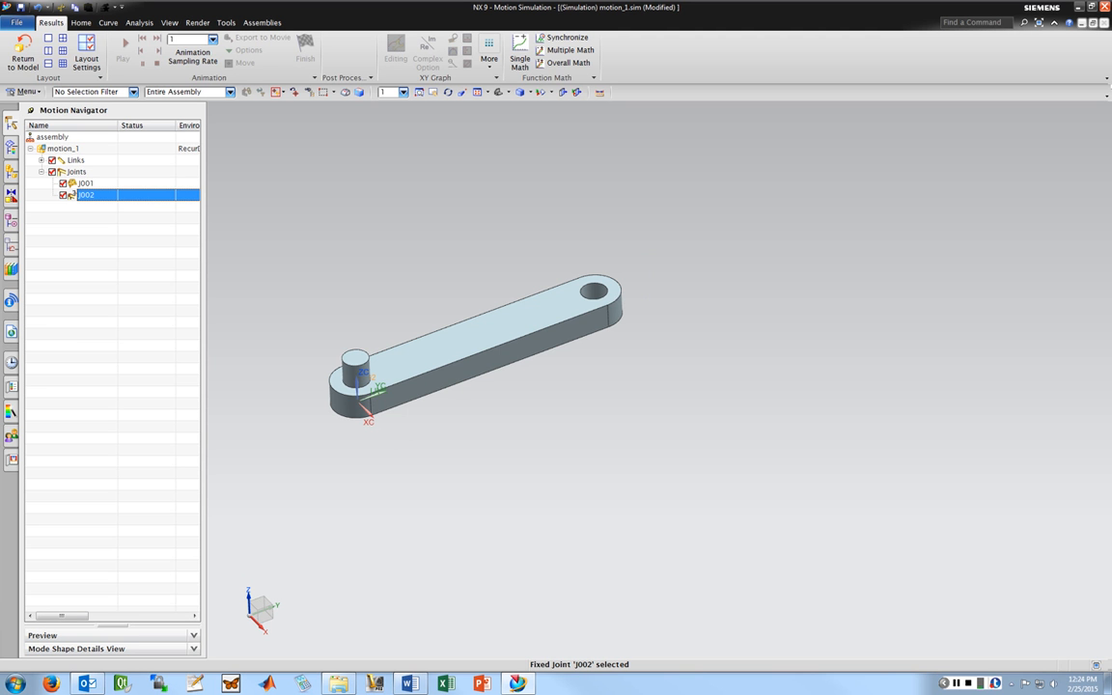
Review the options for defining a motion link without creating one.
left_click(81, 22)
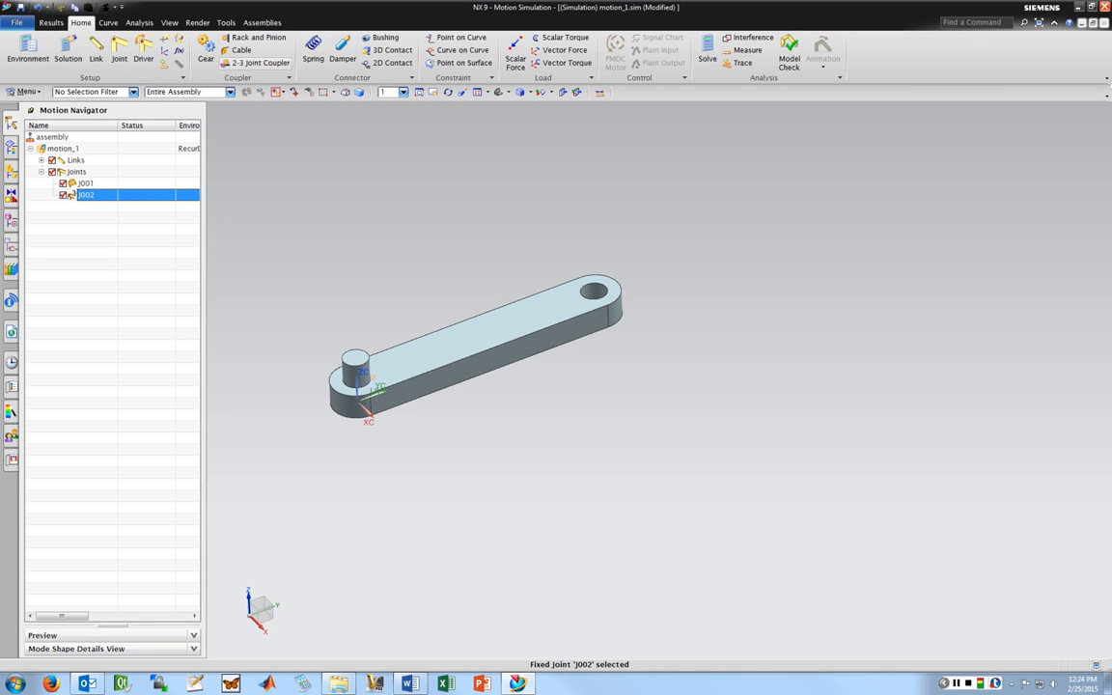
left_click(96, 49)
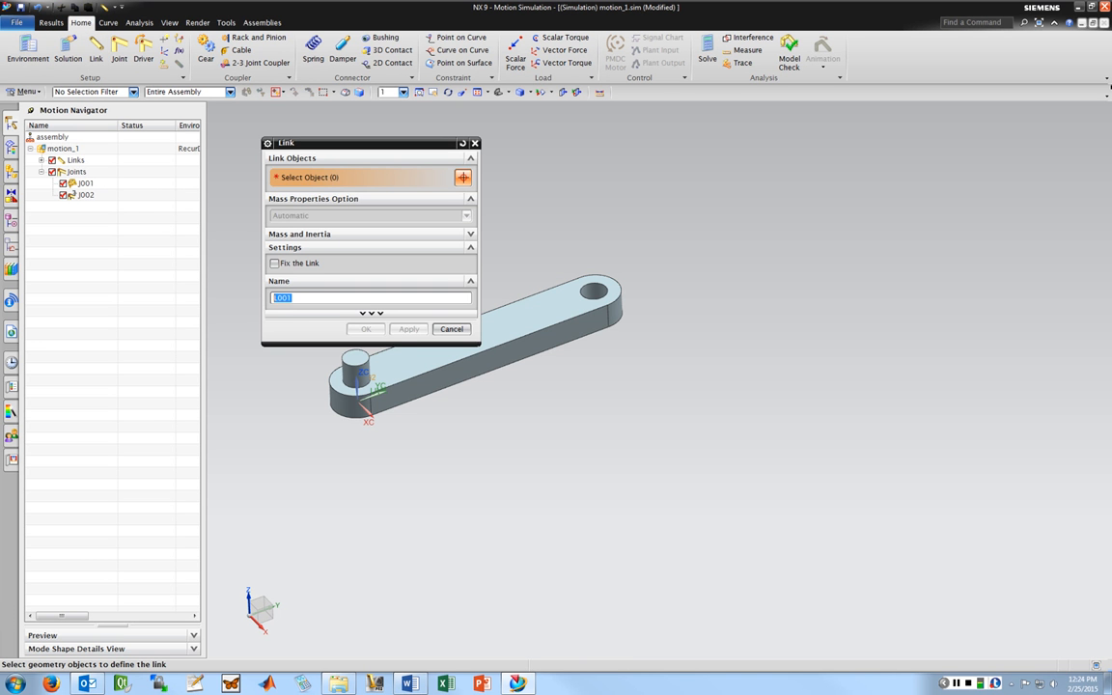
left_click_drag(362, 143, 340, 124)
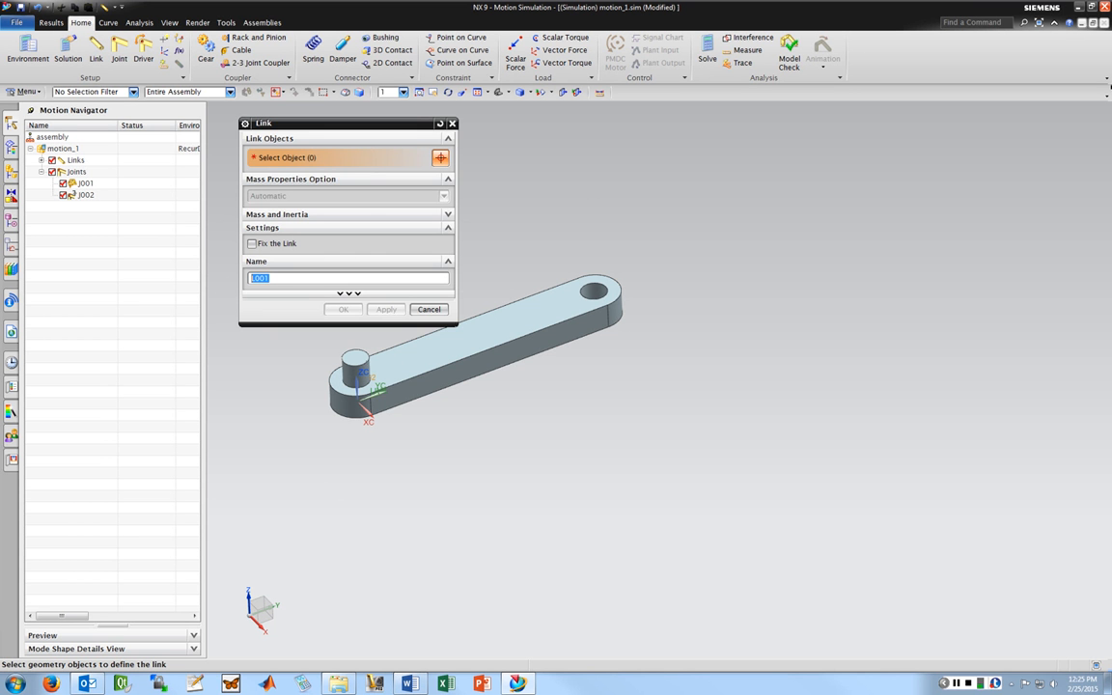
left_click(429, 310)
Review the available joint types in a new joint definition, including Revolute, without creating a joint.
left_click(119, 50)
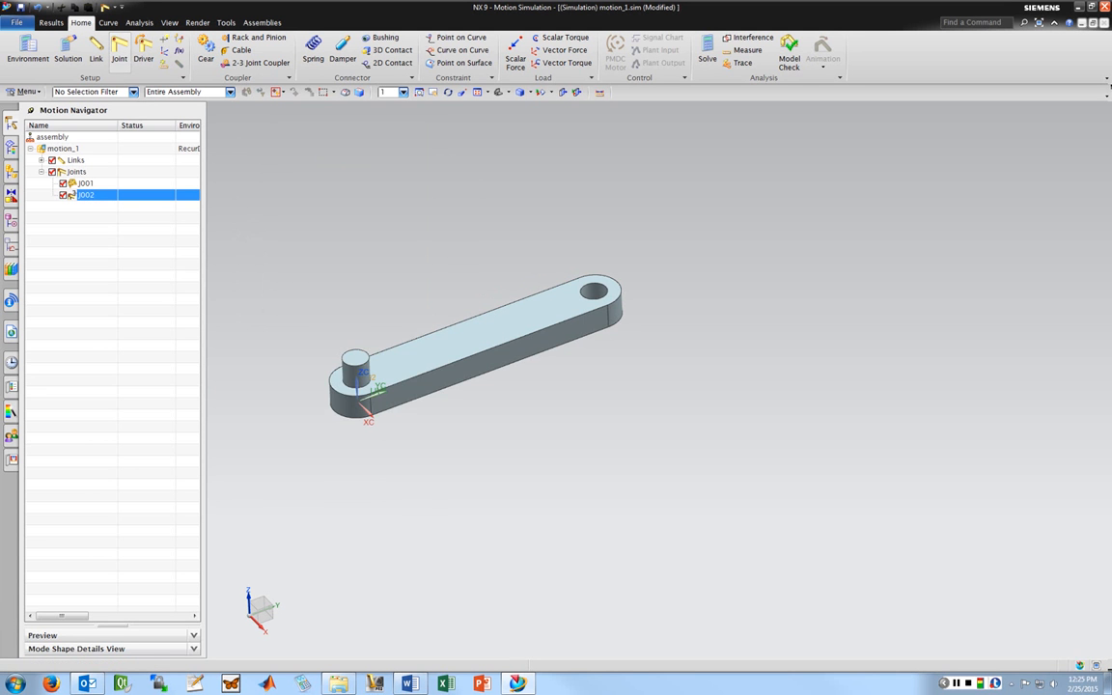
left_click(445, 174)
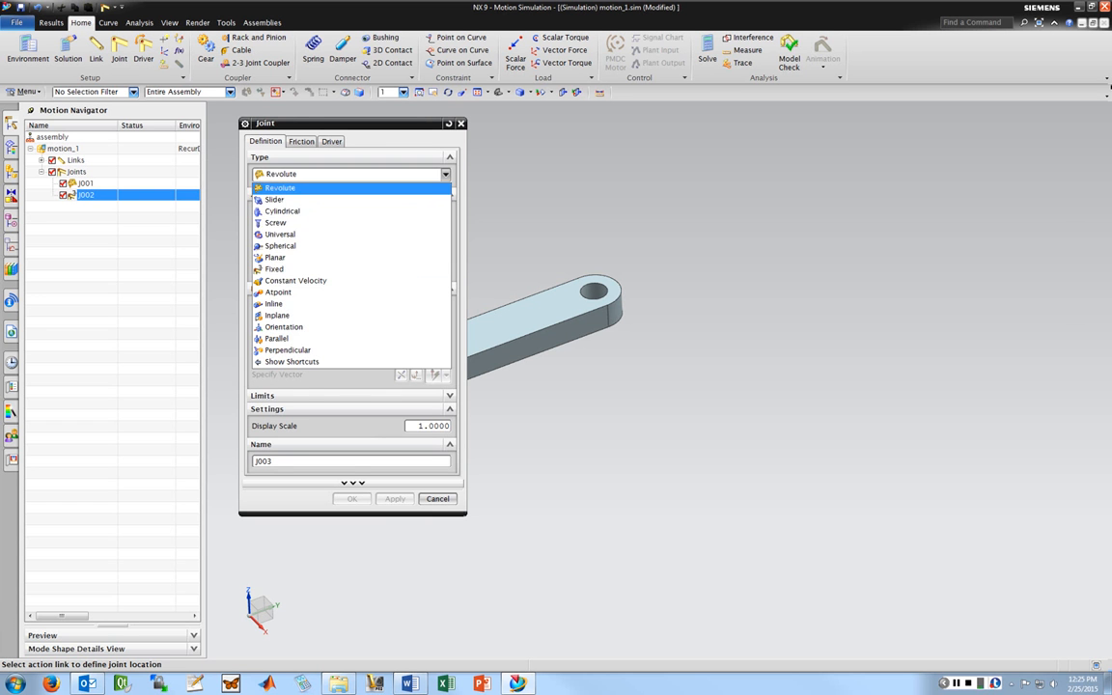
left_click(281, 188)
left_click(445, 175)
left_click(565, 124)
left_click_drag(386, 124, 807, 157)
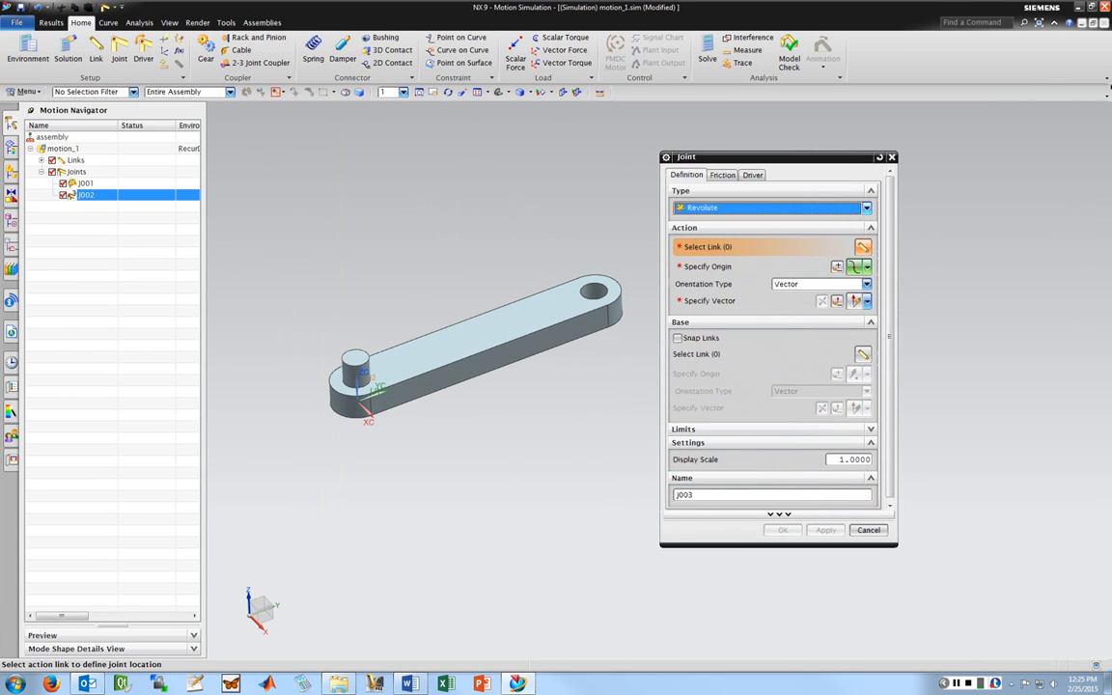
left_click(866, 208)
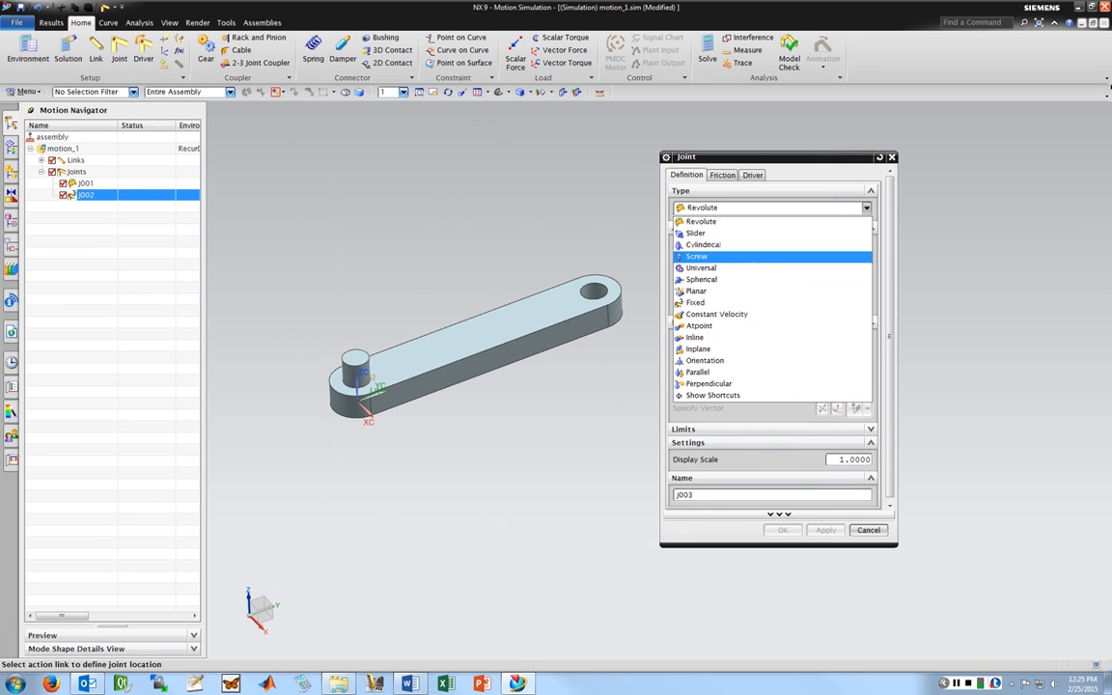
left_click(714, 221)
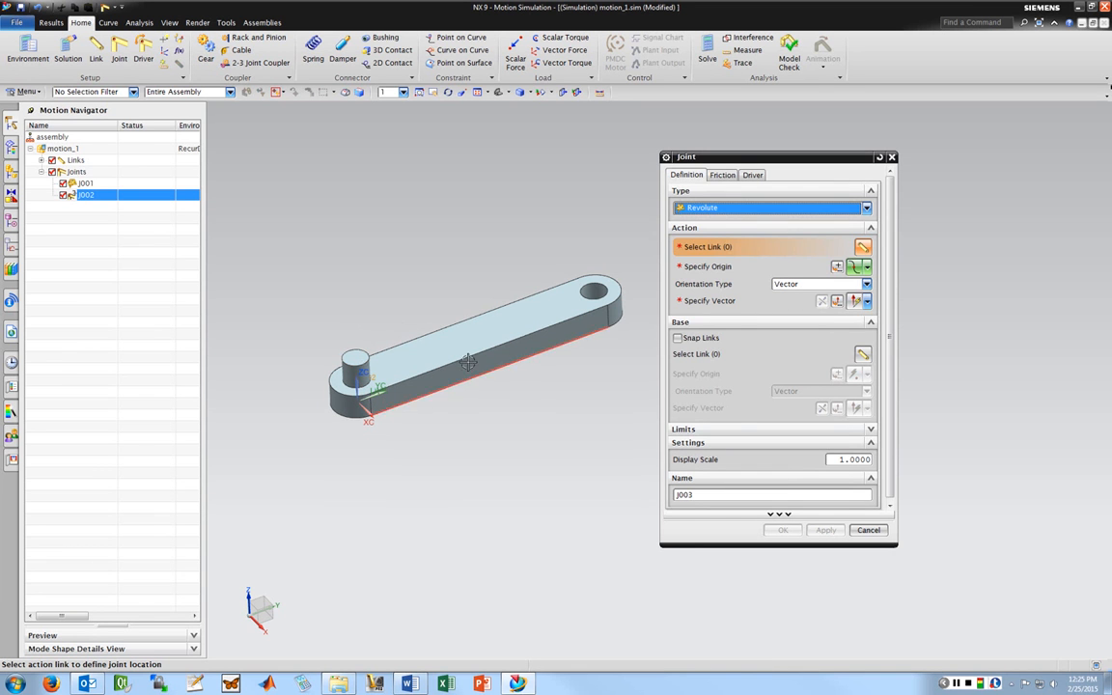
left_click(773, 207)
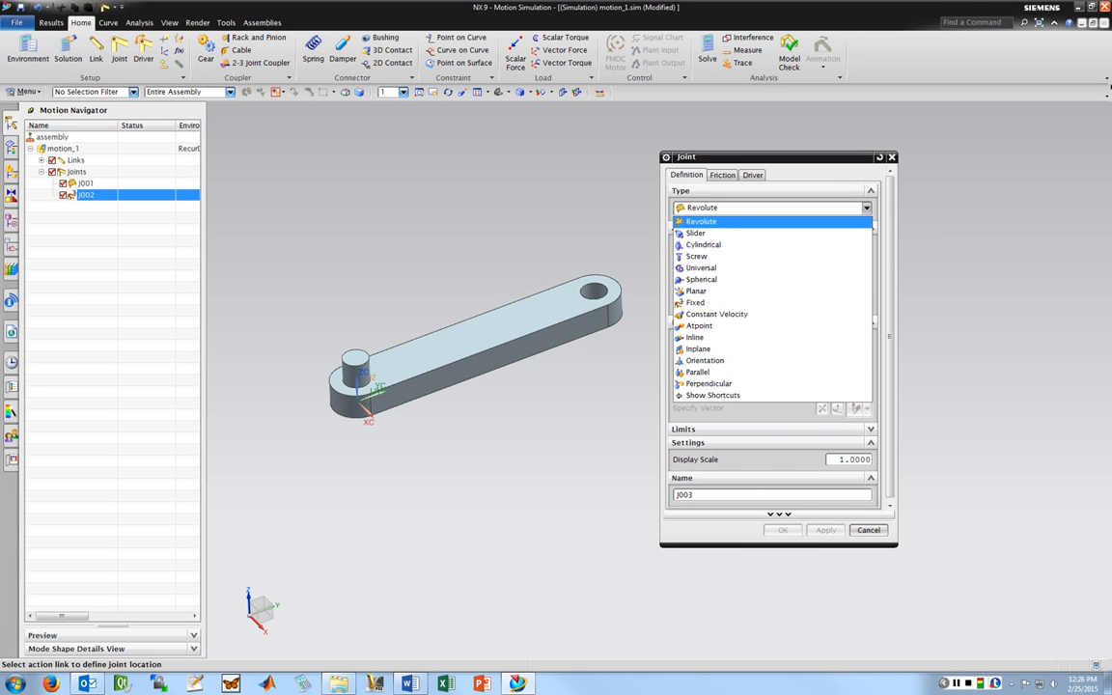
left_click(868, 529)
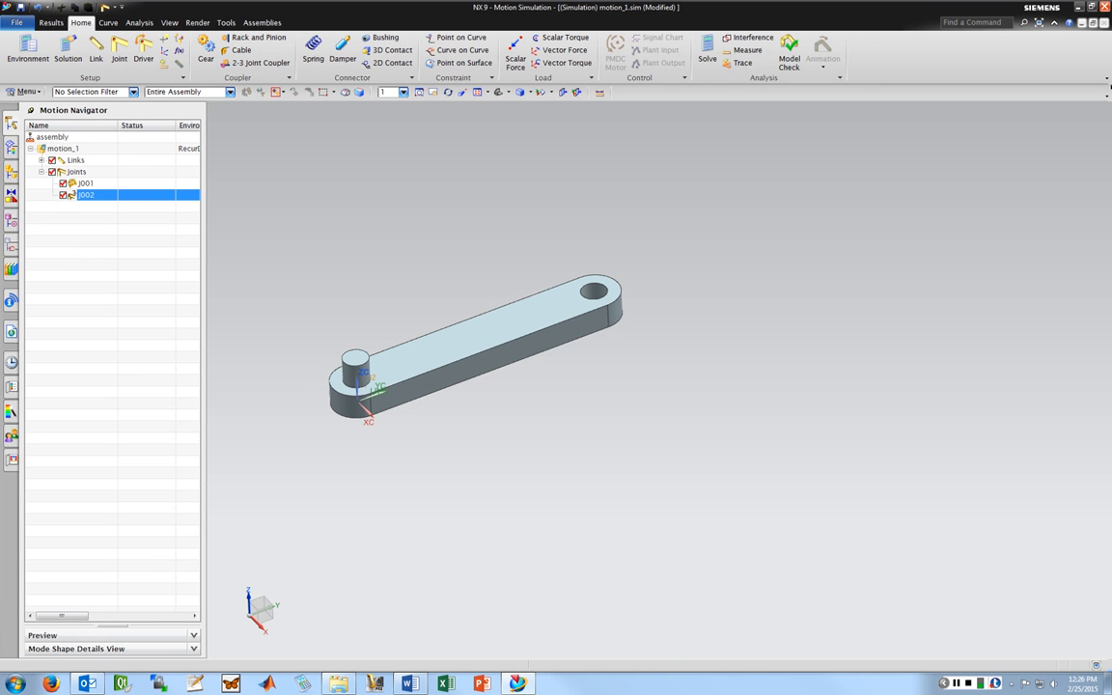
Start a new solution under motion_1 with the Normal Run solution type and Kinematics/Dynamics analysis type.
left_click(708, 48)
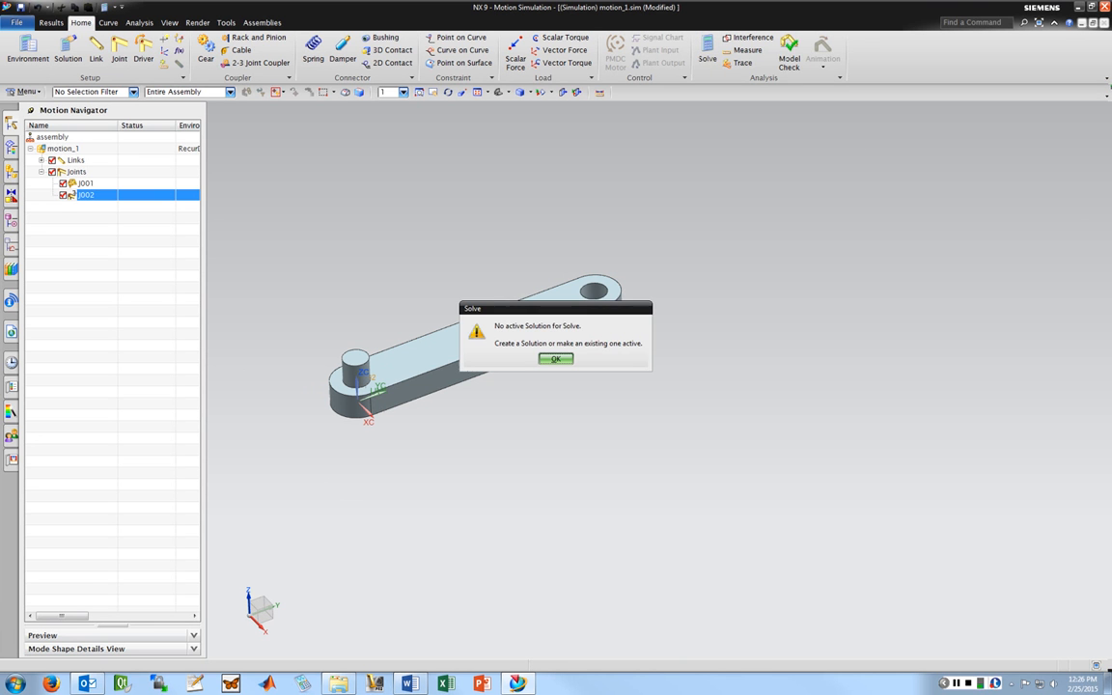
left_click(555, 358)
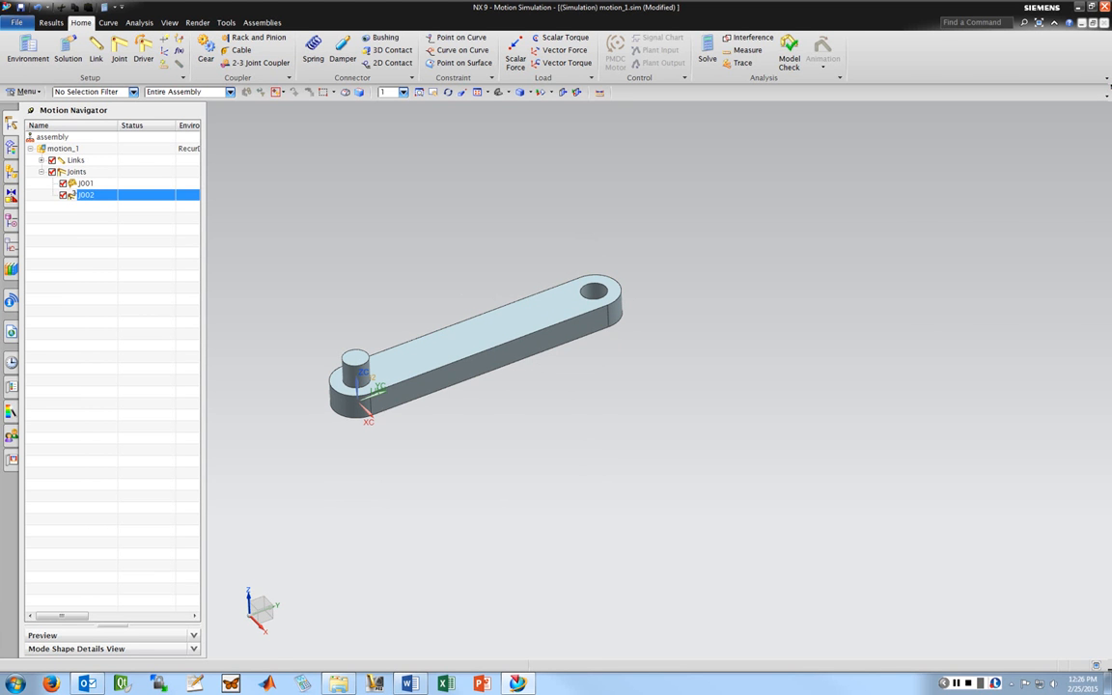
left_click(59, 149)
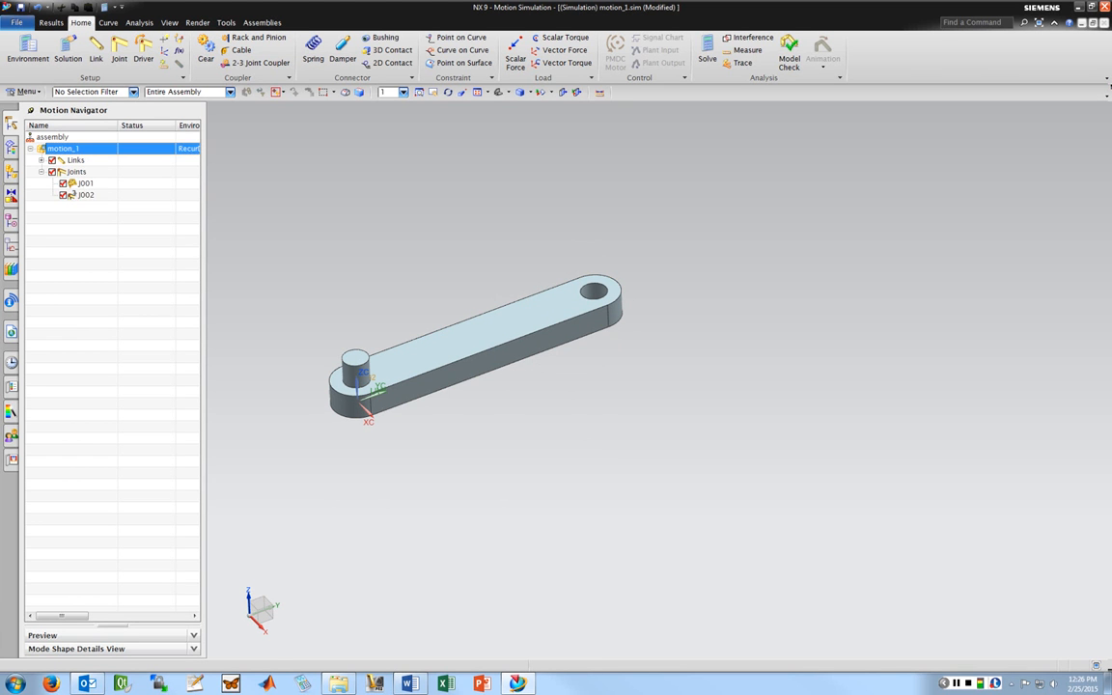
right_click(59, 148)
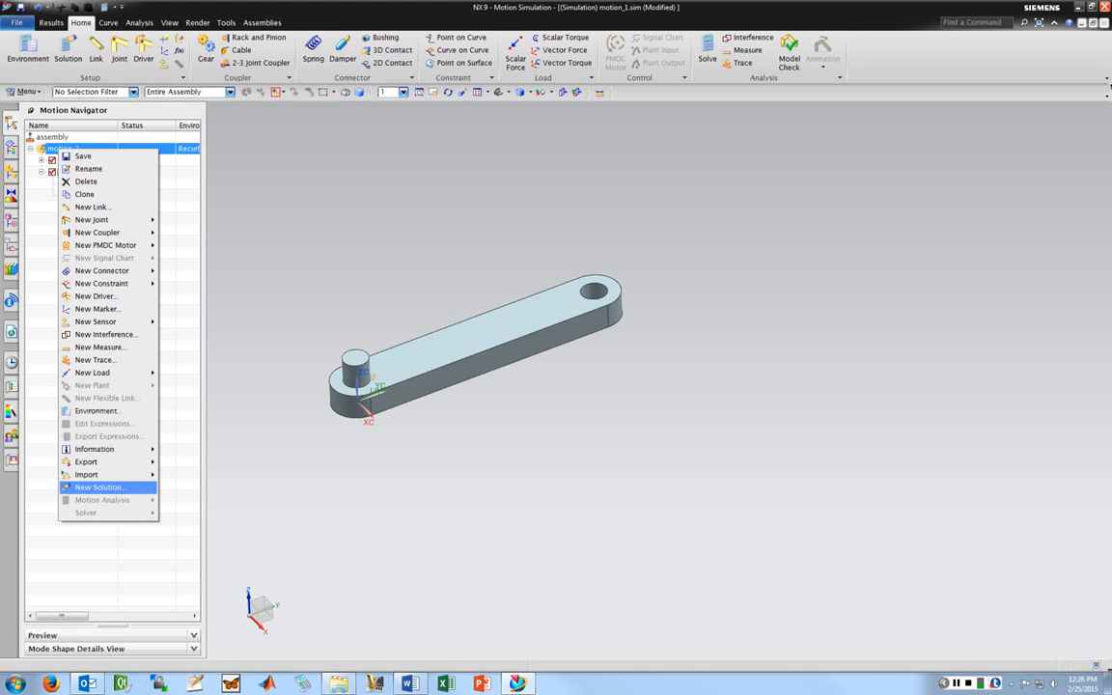
left_click(99, 487)
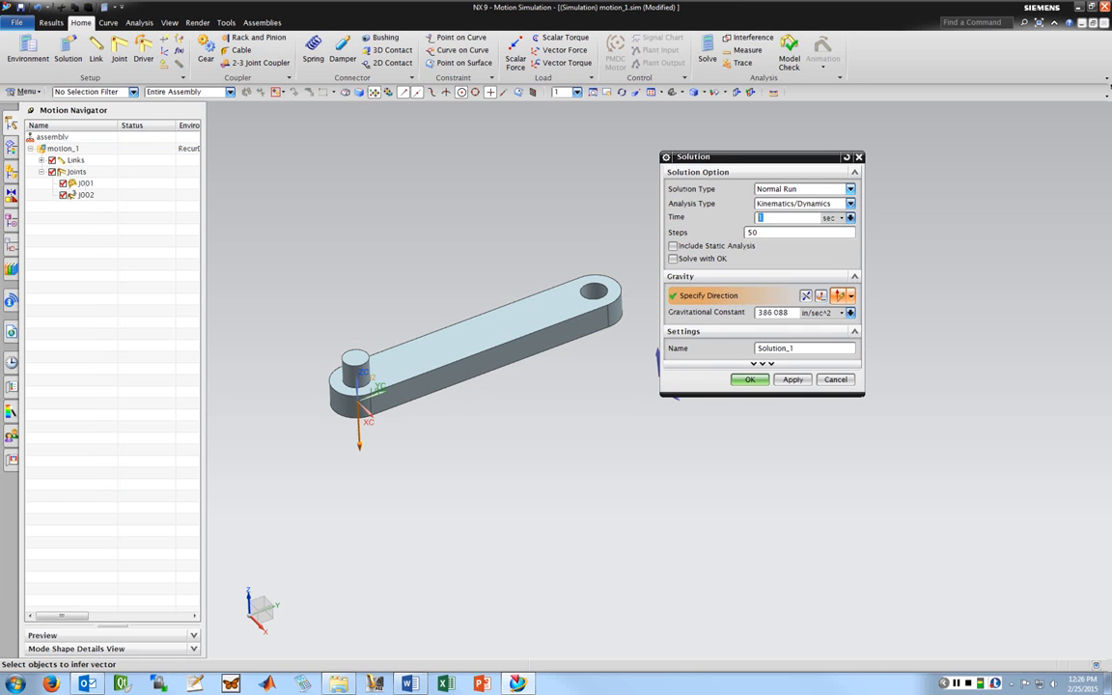
left_click(803, 189)
left_click(805, 189)
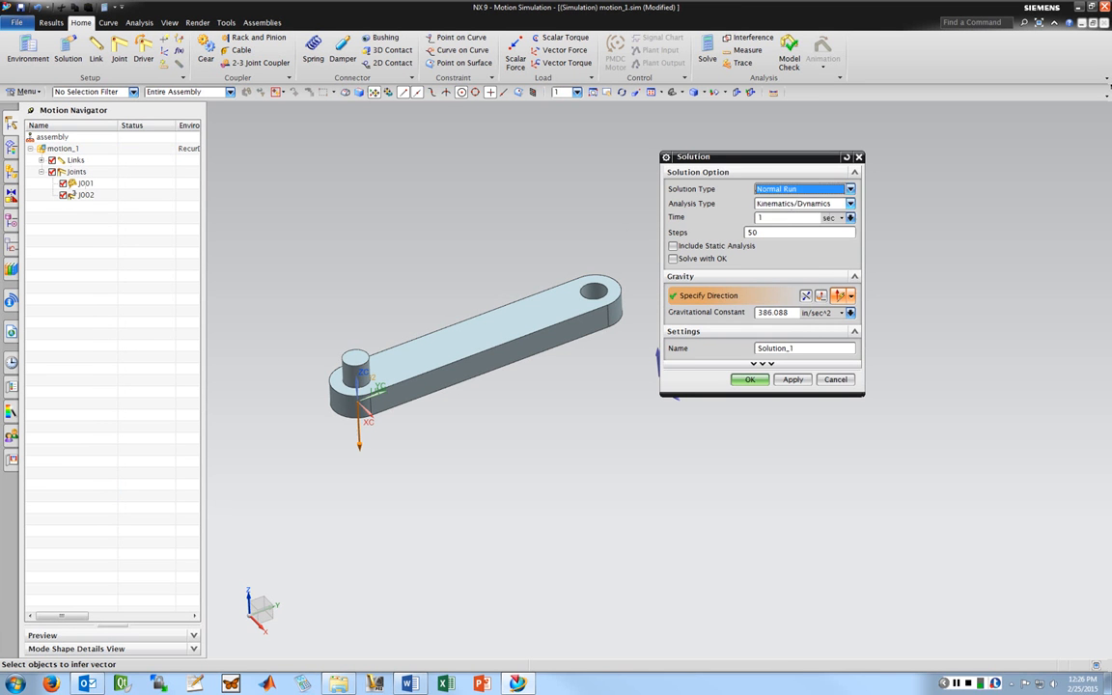
left_click(805, 189)
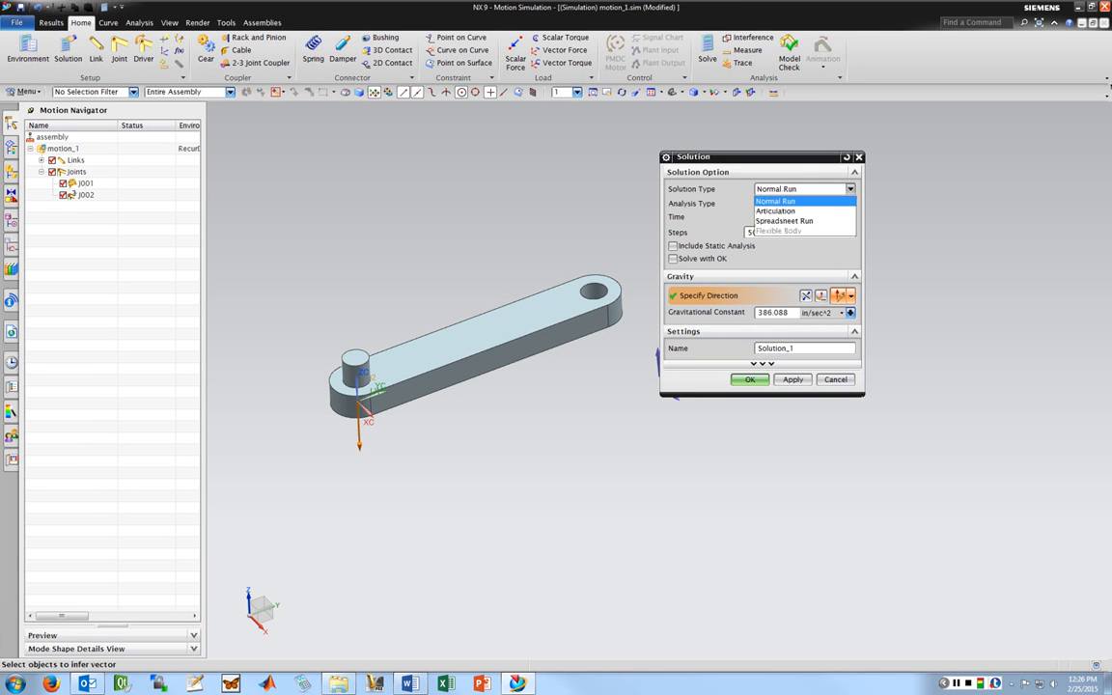
left_click(792, 200)
left_click(801, 204)
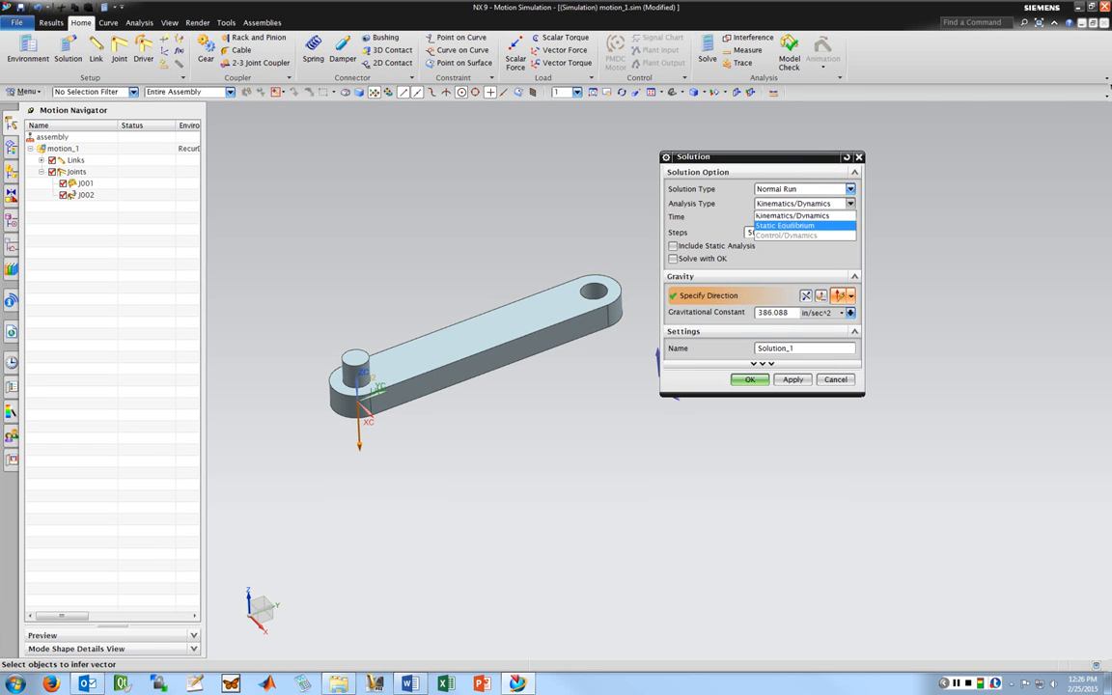
left_click(777, 216)
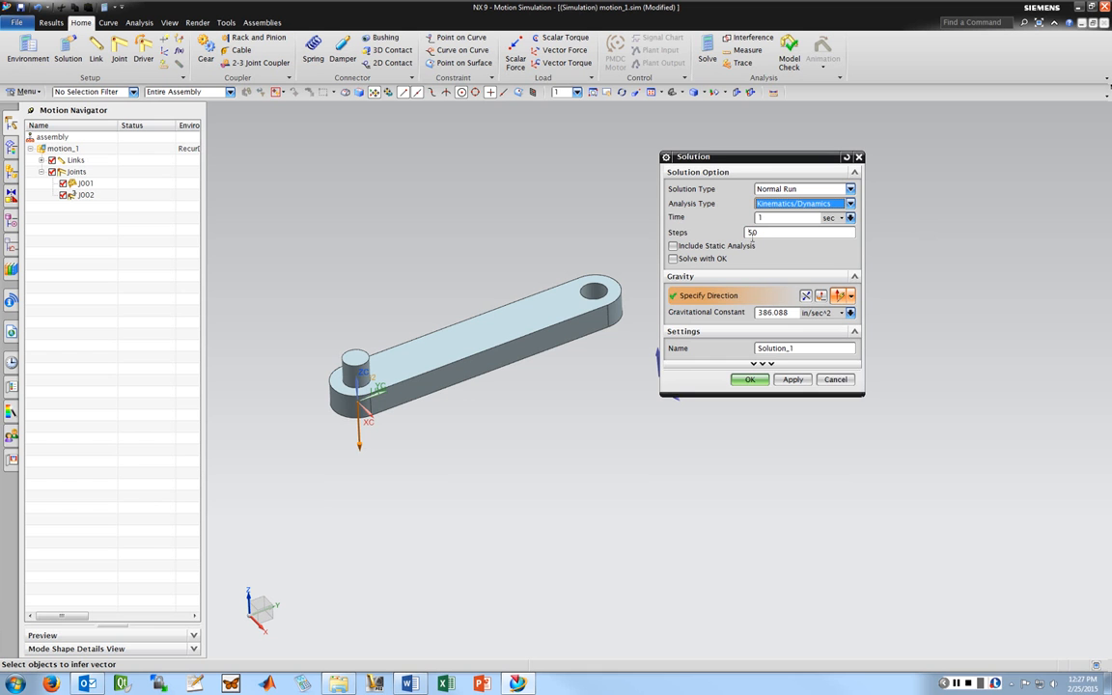
Check the gravity direction against the model and create Solution_1 with the default time, steps and gravity settings.
left_click_drag(790, 395, 790, 462)
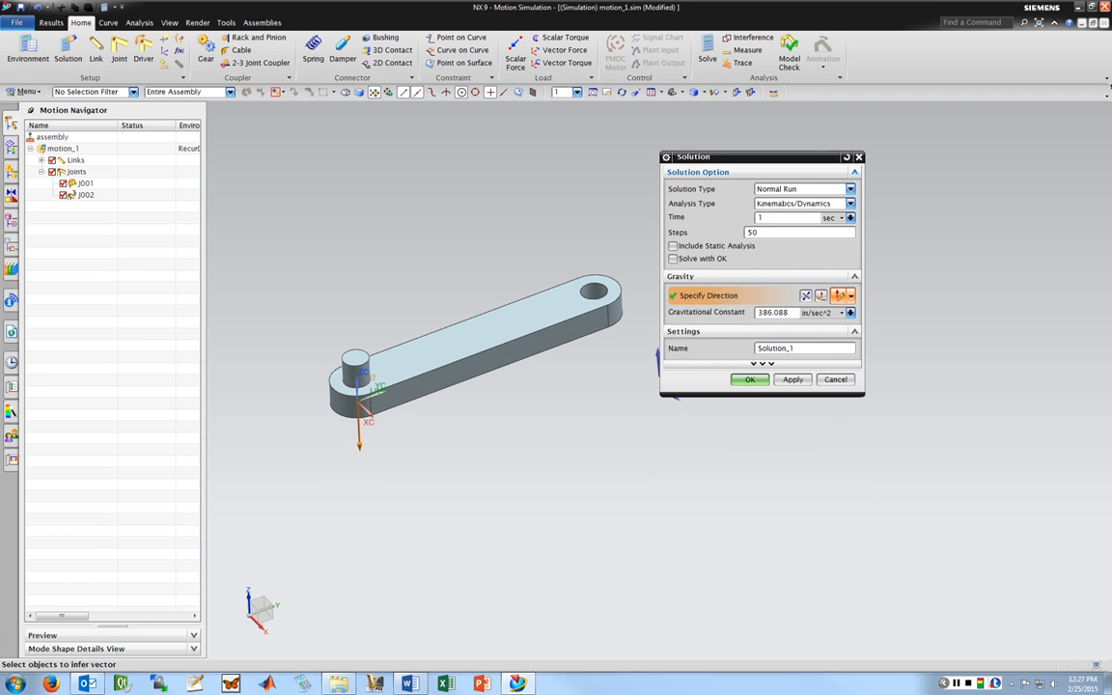
left_click_drag(719, 157, 795, 145)
middle_click_drag(504, 307, 560, 343)
left_click(622, 380)
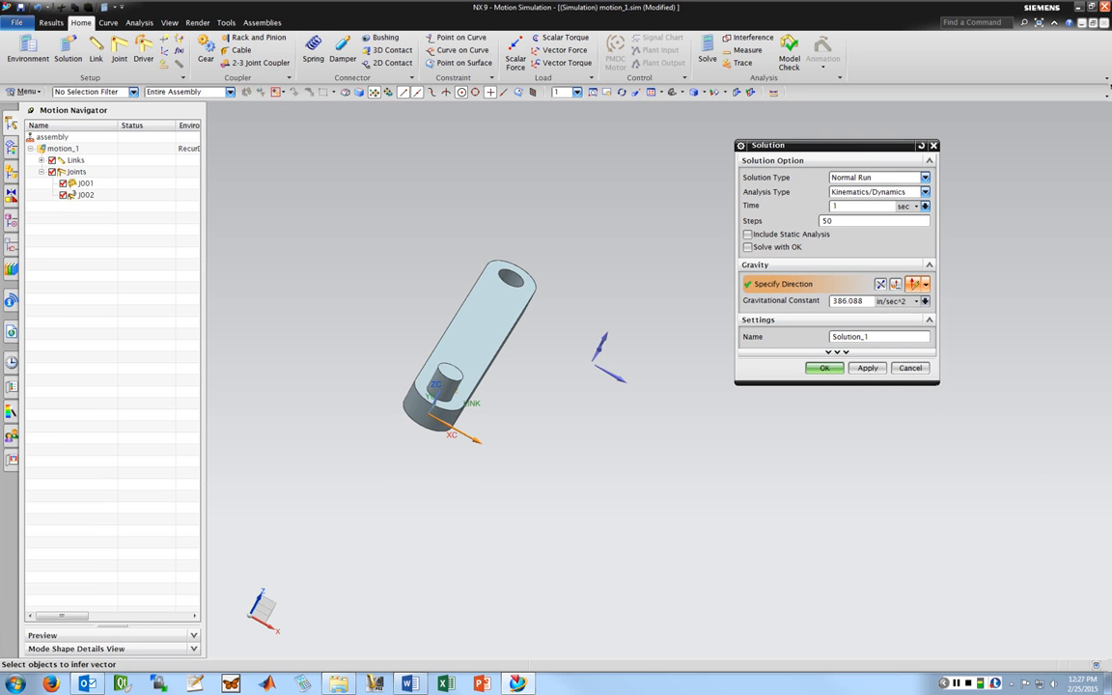
left_click(925, 302)
left_click(925, 301)
left_click(823, 368)
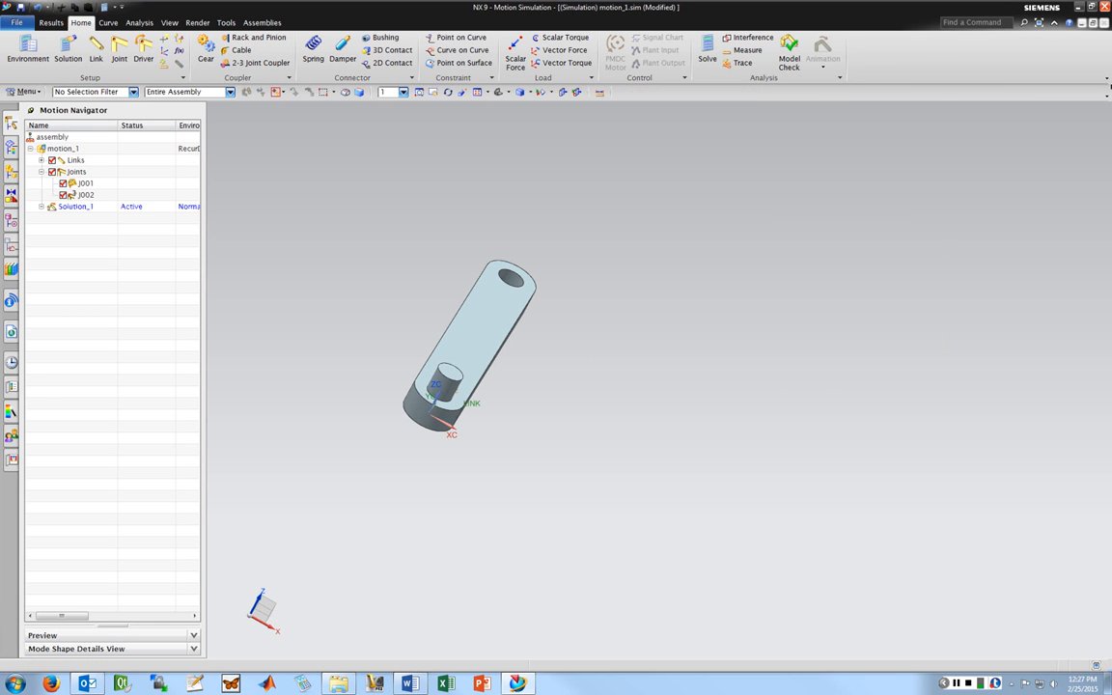
Solve Solution_1 and play the animation of the link swinging about the pin.
left_click(708, 51)
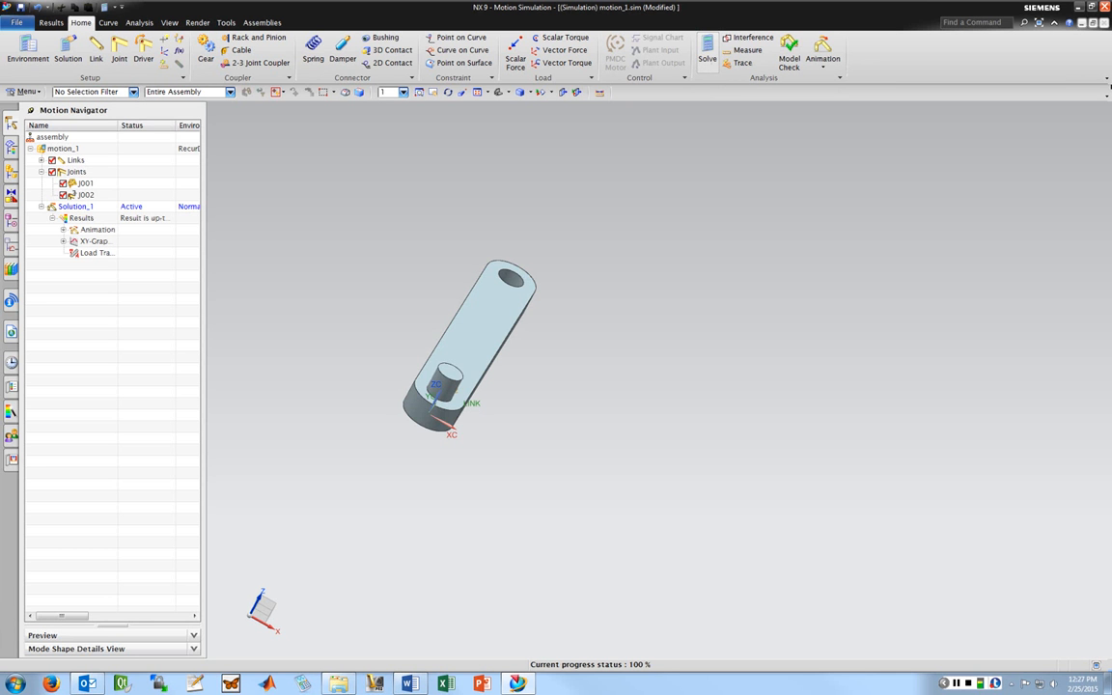
middle_click_drag(628, 251, 543, 236)
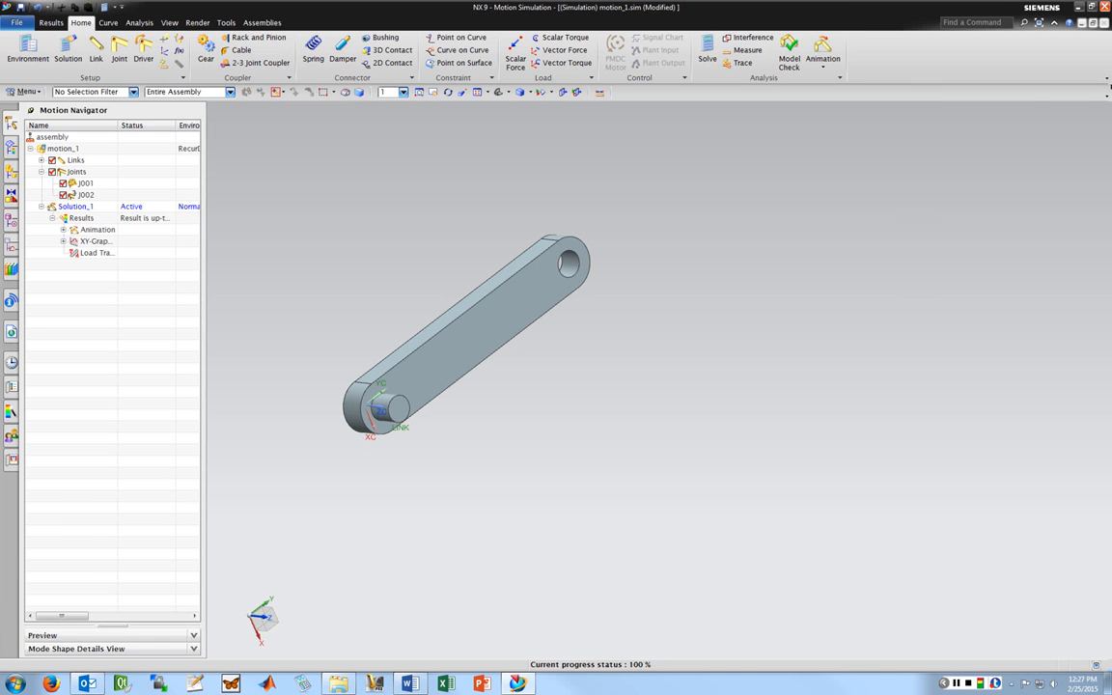
left_click(823, 53)
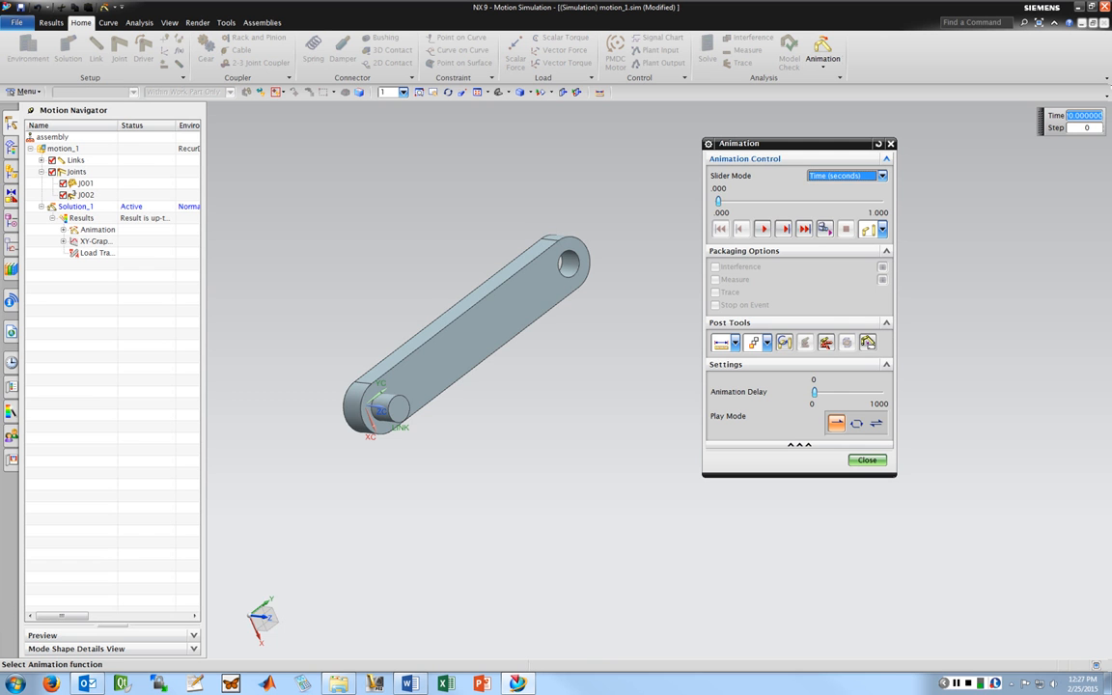
left_click(761, 227)
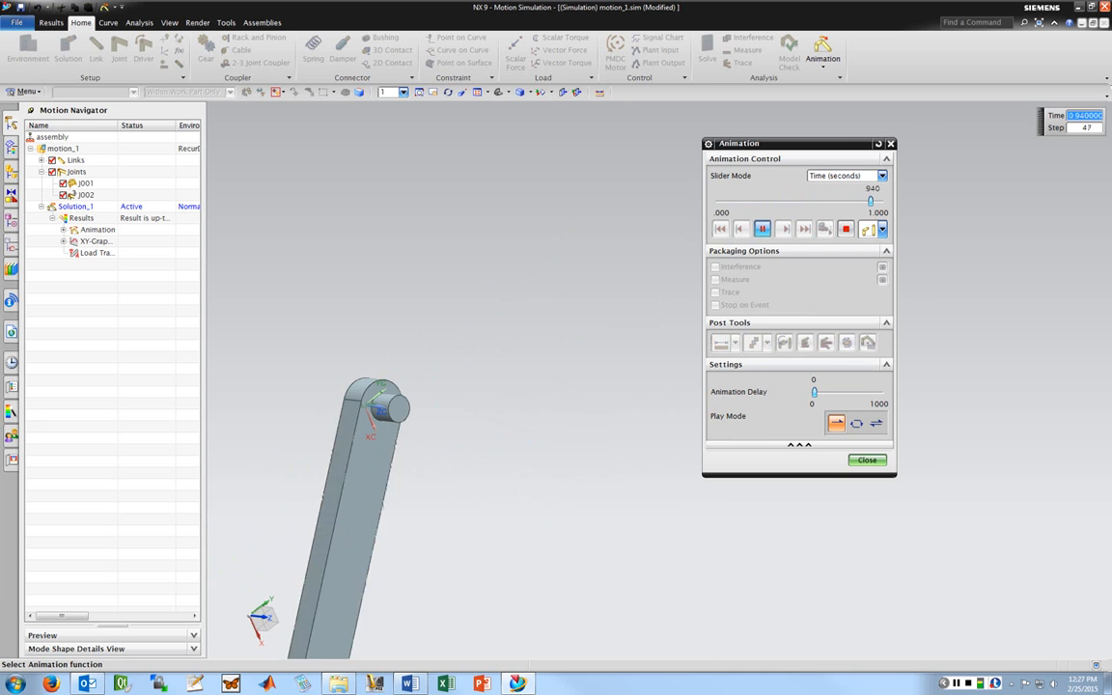
left_click(762, 228)
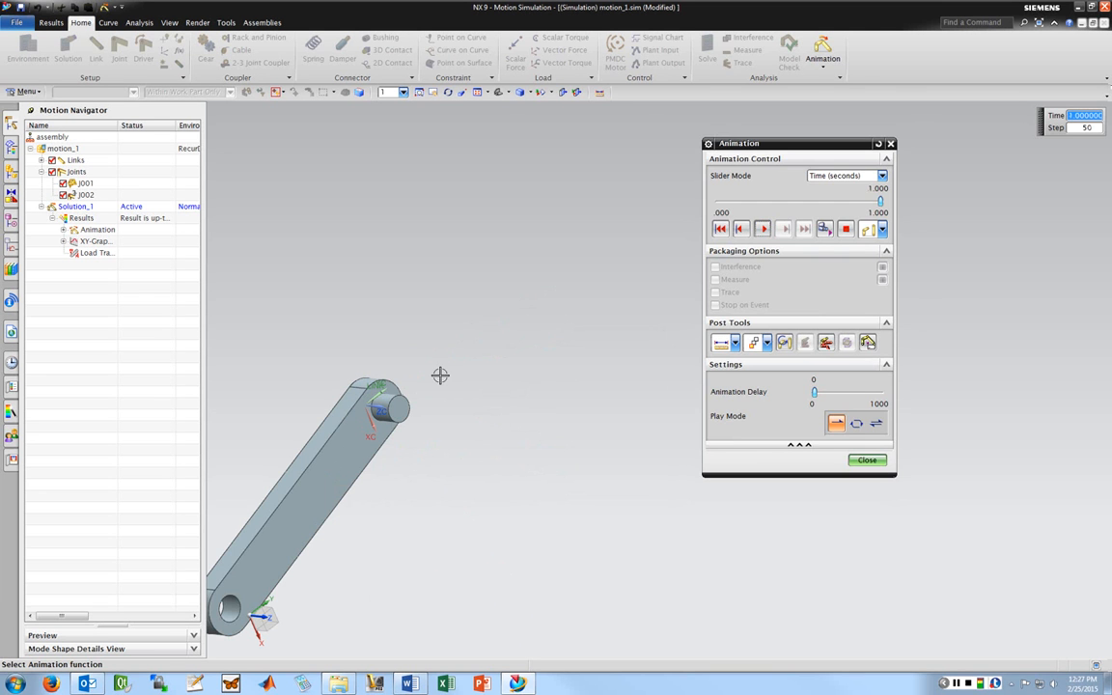
left_click(890, 144)
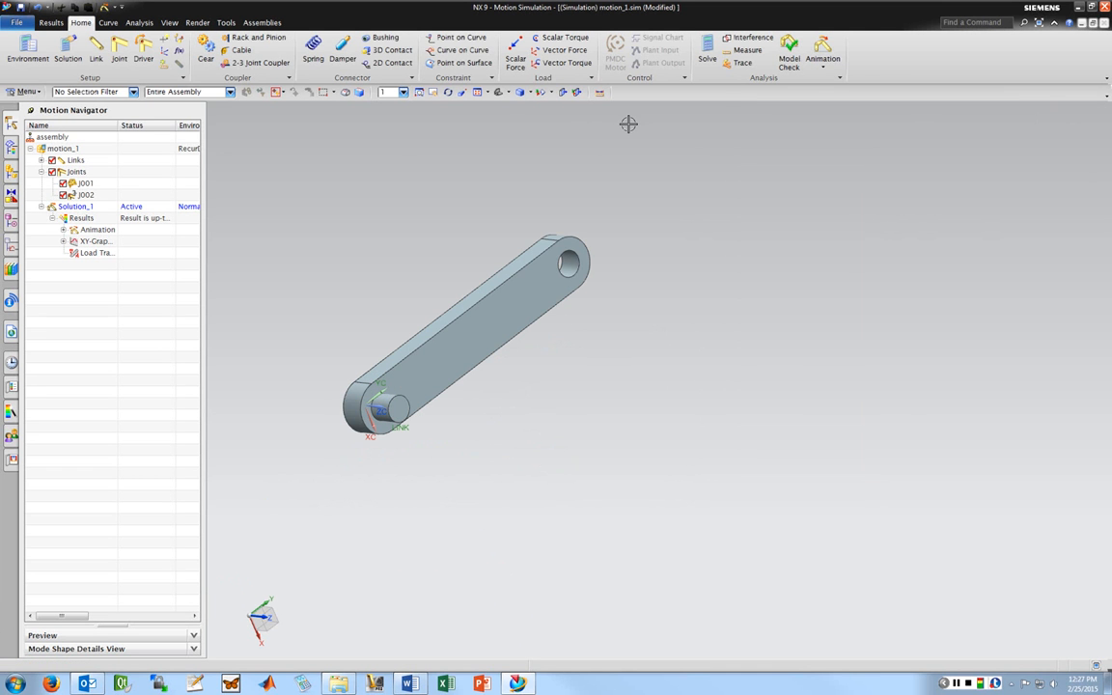
Start a new XY graph under the results of Solution_1.
left_click(63, 240)
left_click(96, 242)
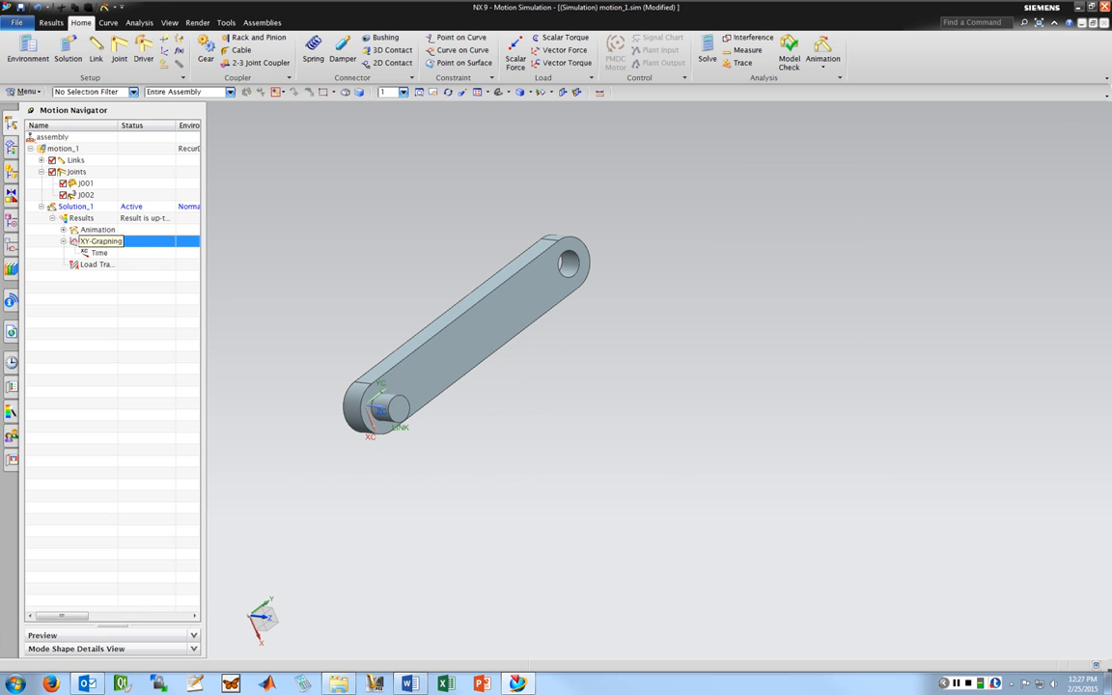
right_click(93, 242)
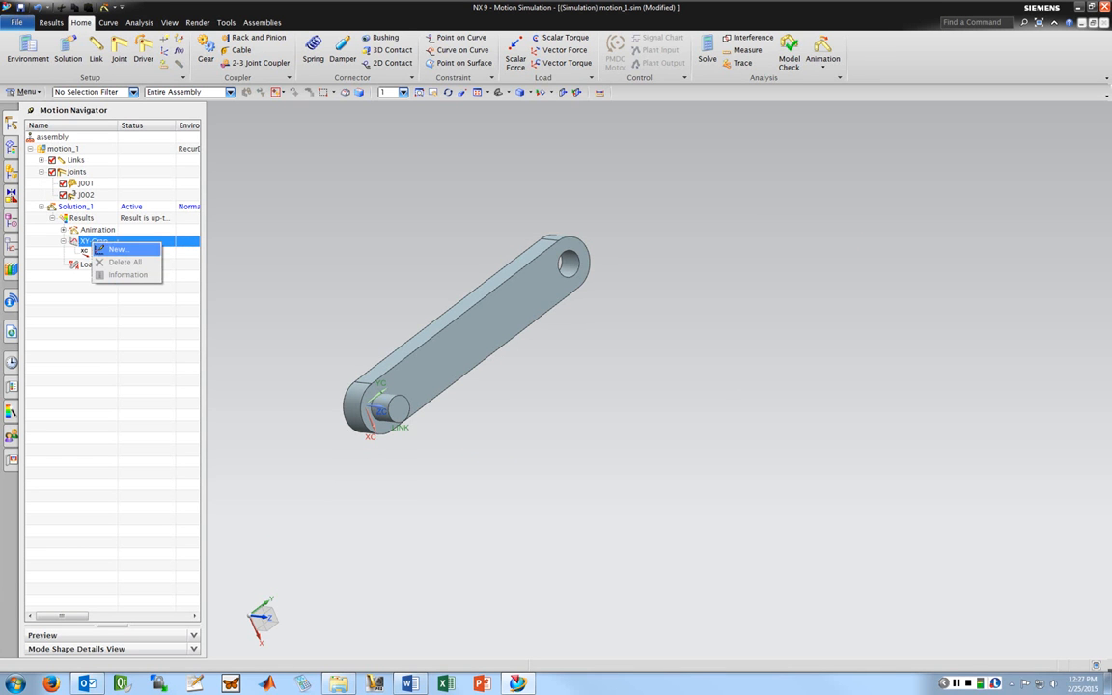
left_click(88, 242)
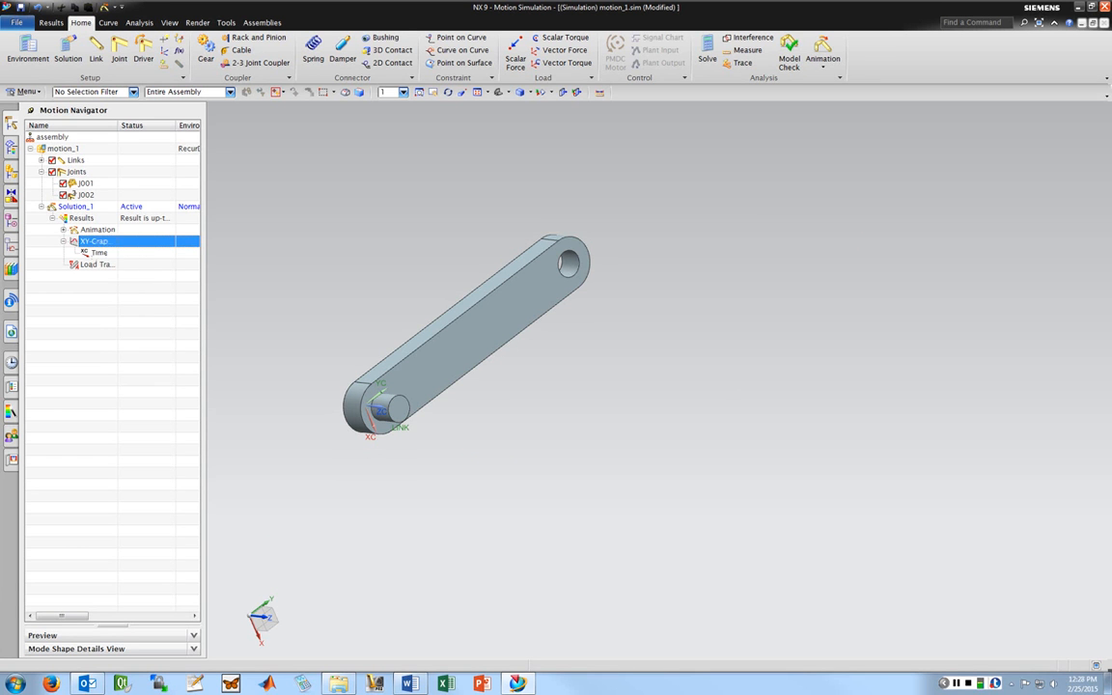
right_click(87, 241)
left_click(110, 247)
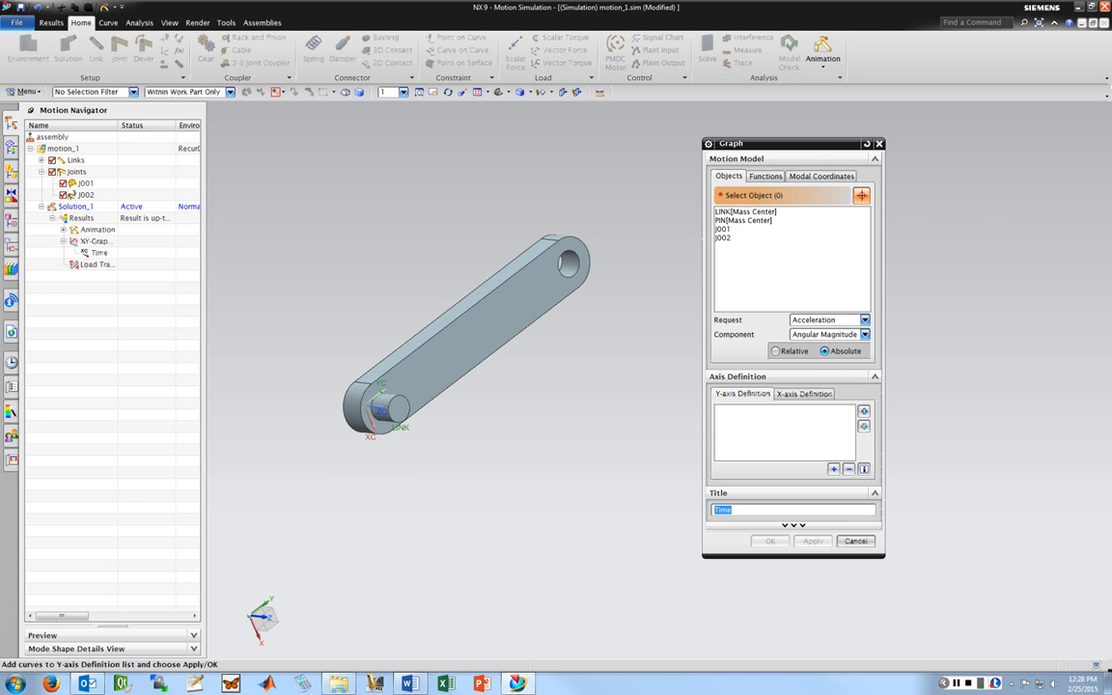
left_click_drag(780, 141, 770, 140)
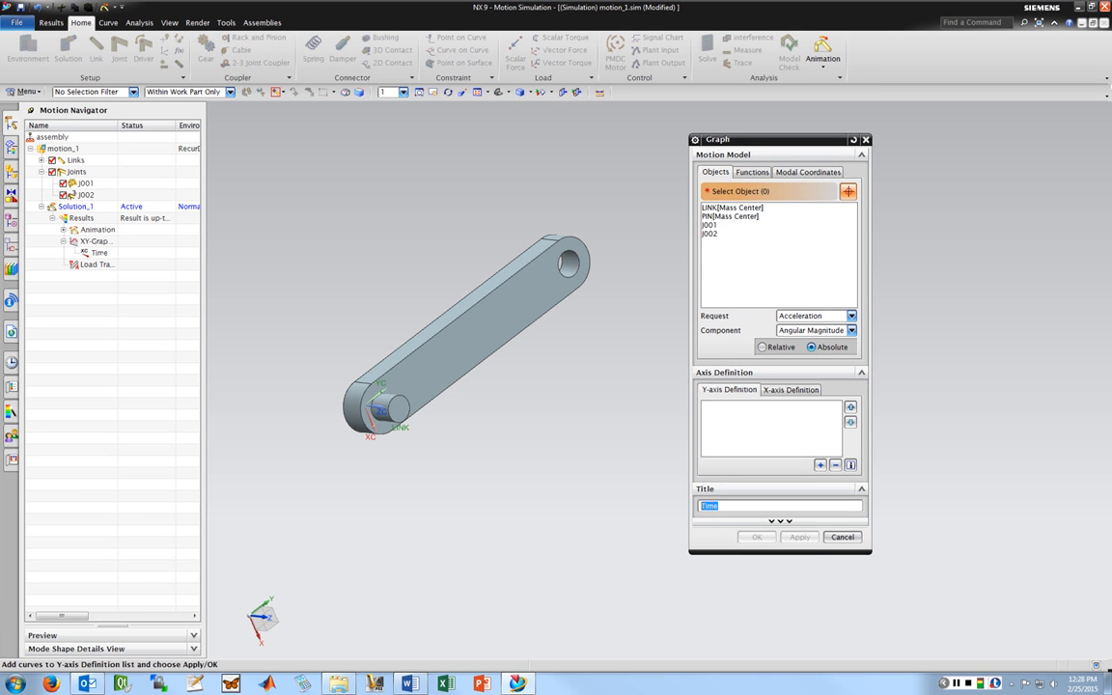
Go through the link, pin and joint entries available for plotting and choose joint J001 as the graph's object.
left_click(730, 217)
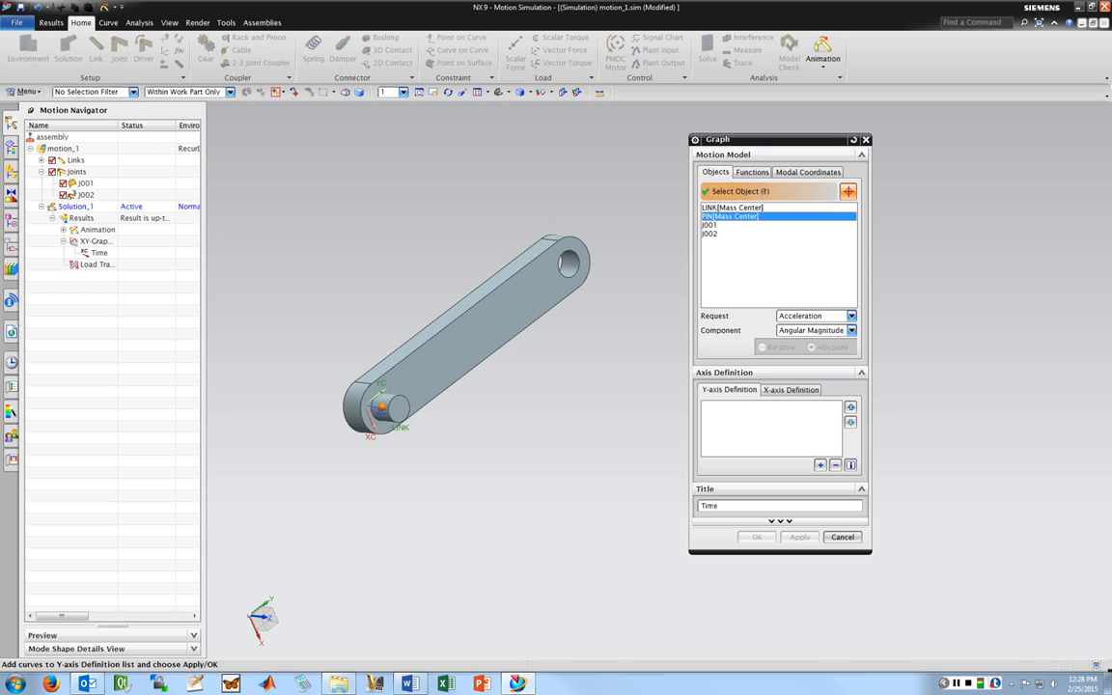
left_click(731, 207)
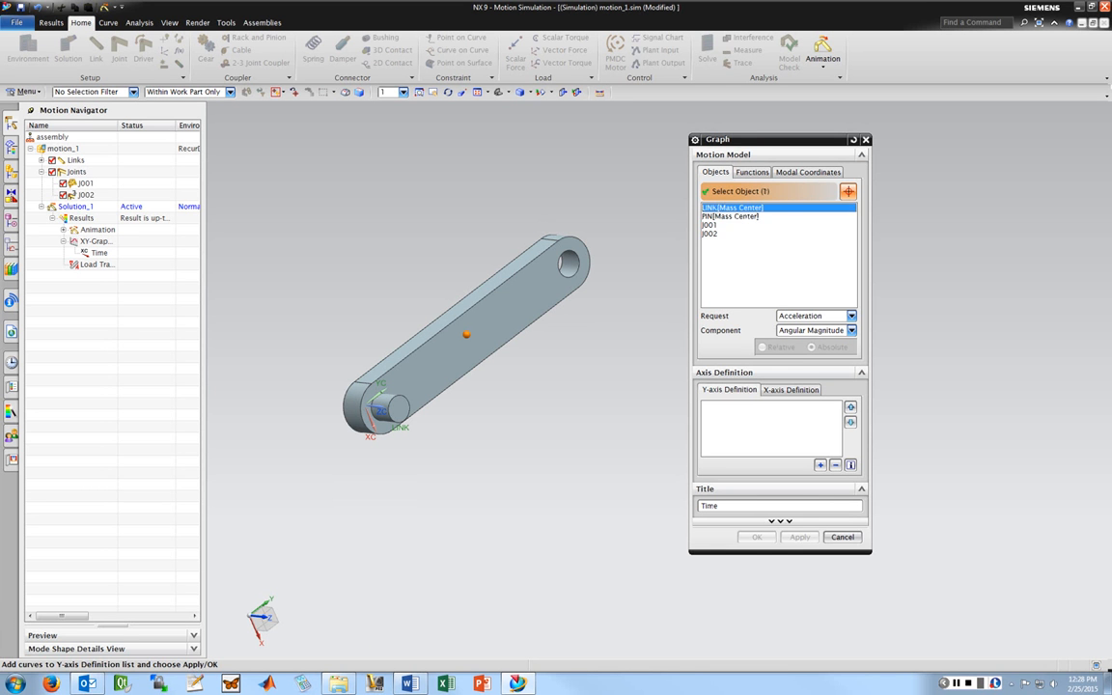
left_click(712, 234)
left_click(711, 225)
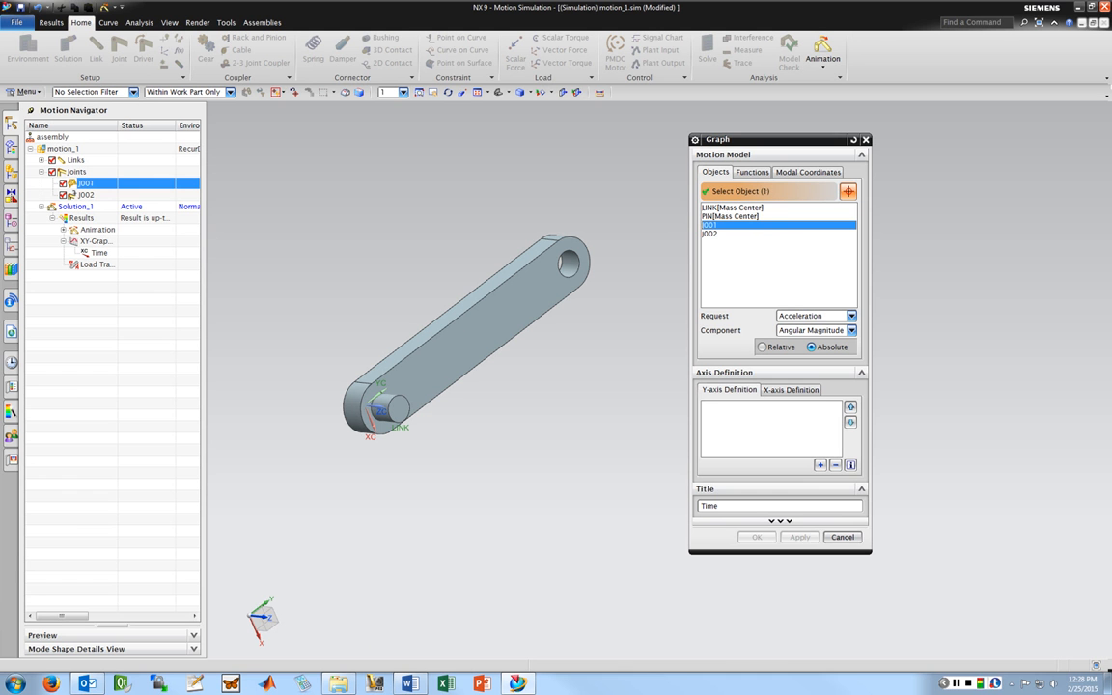
left_click(711, 233)
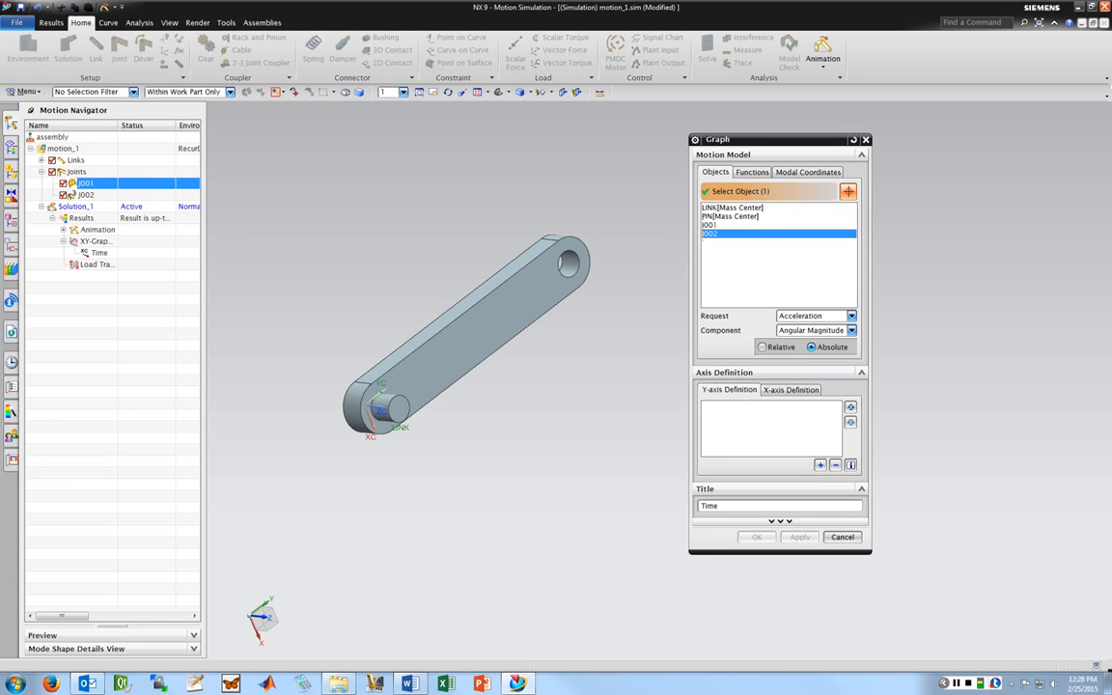
left_click(711, 225)
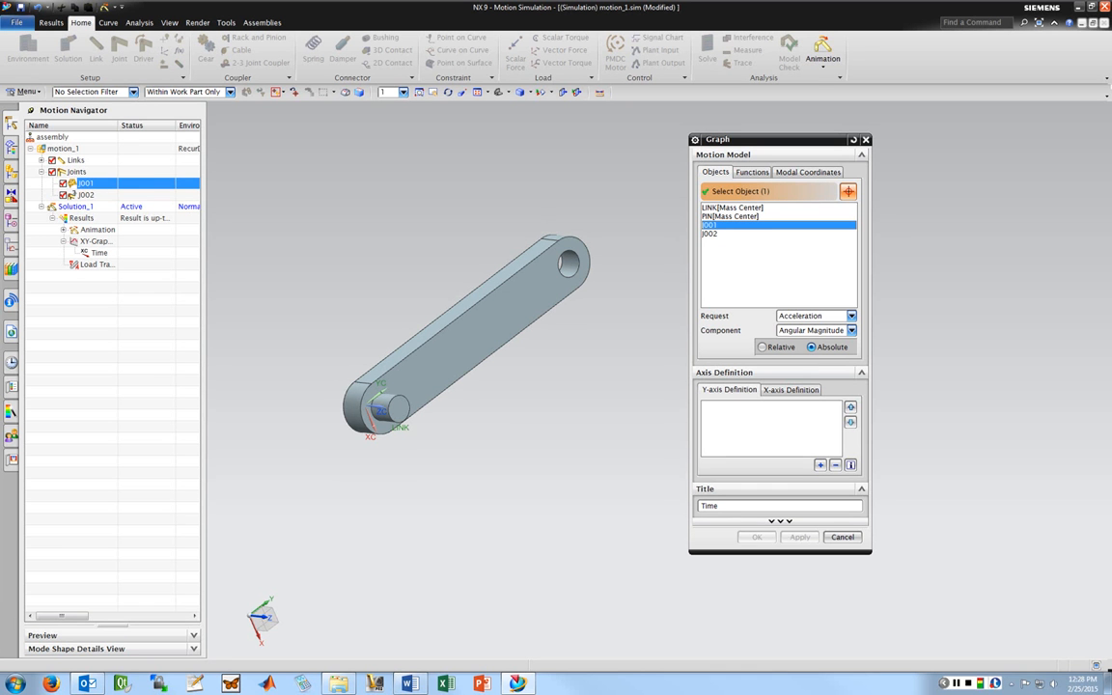
Add joint J001's absolute velocity with the Angular Magnitude component as the graph's Y-axis curve.
left_click(852, 316)
left_click(793, 338)
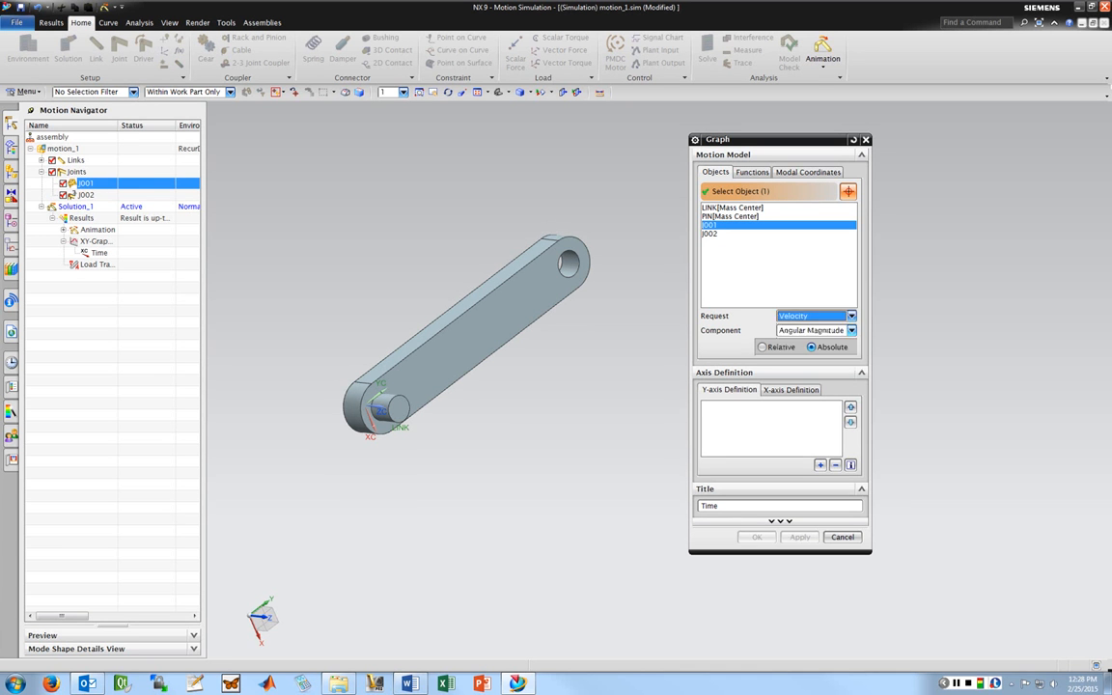
left_click(851, 330)
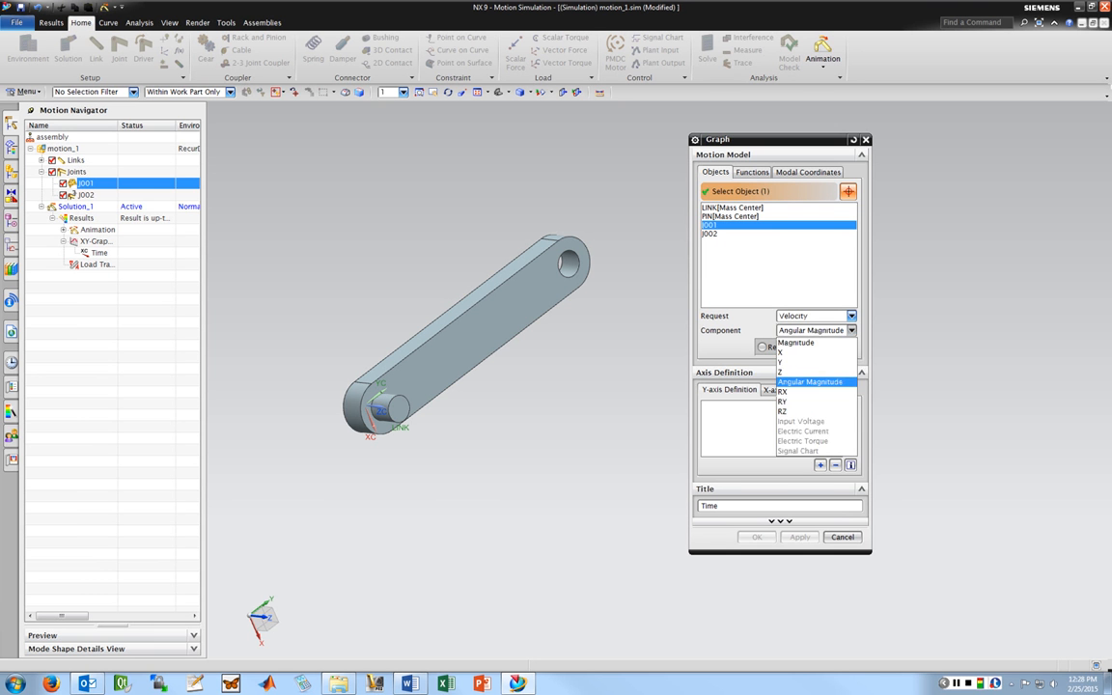
left_click(811, 383)
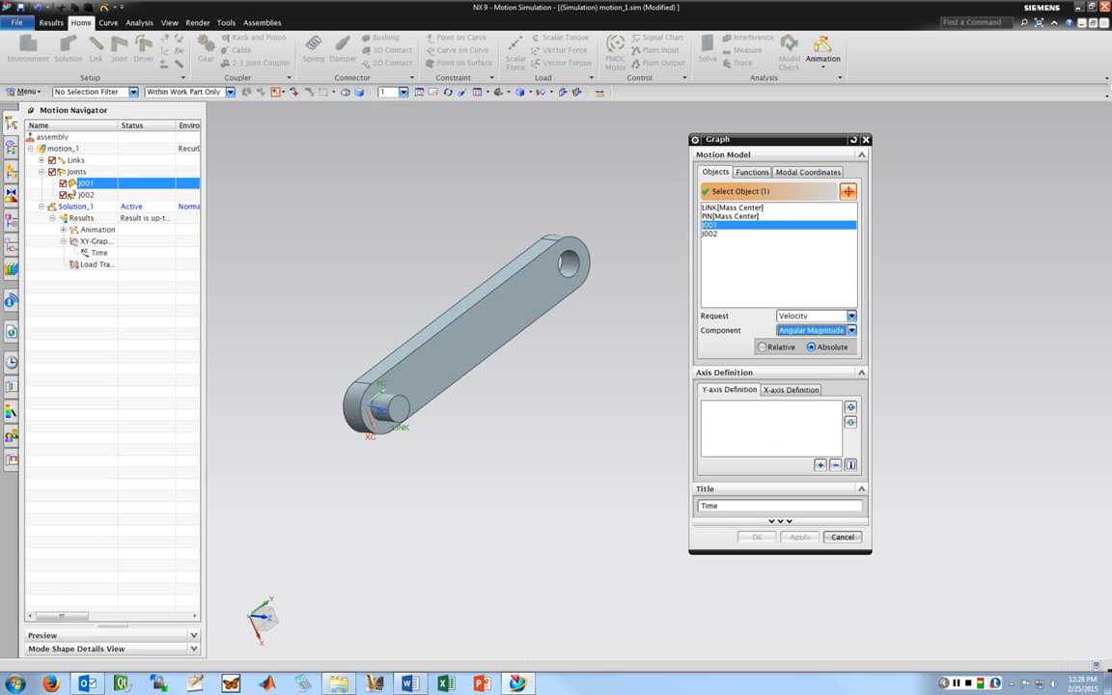
left_click(851, 330)
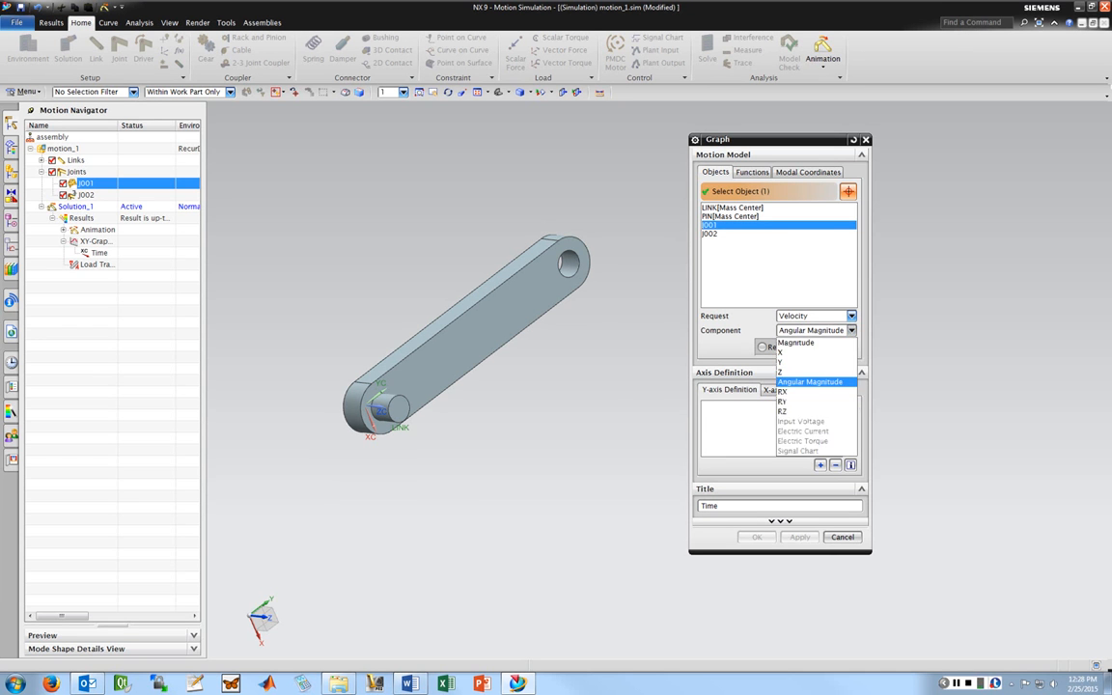
left_click(806, 383)
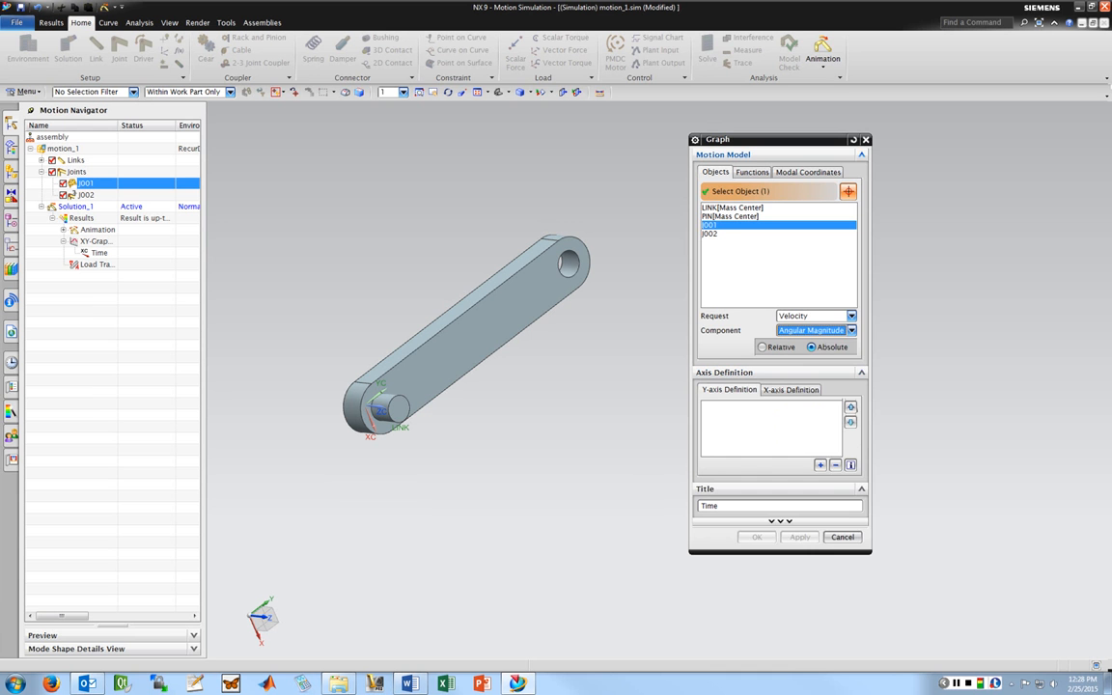
left_click_drag(753, 139, 701, 129)
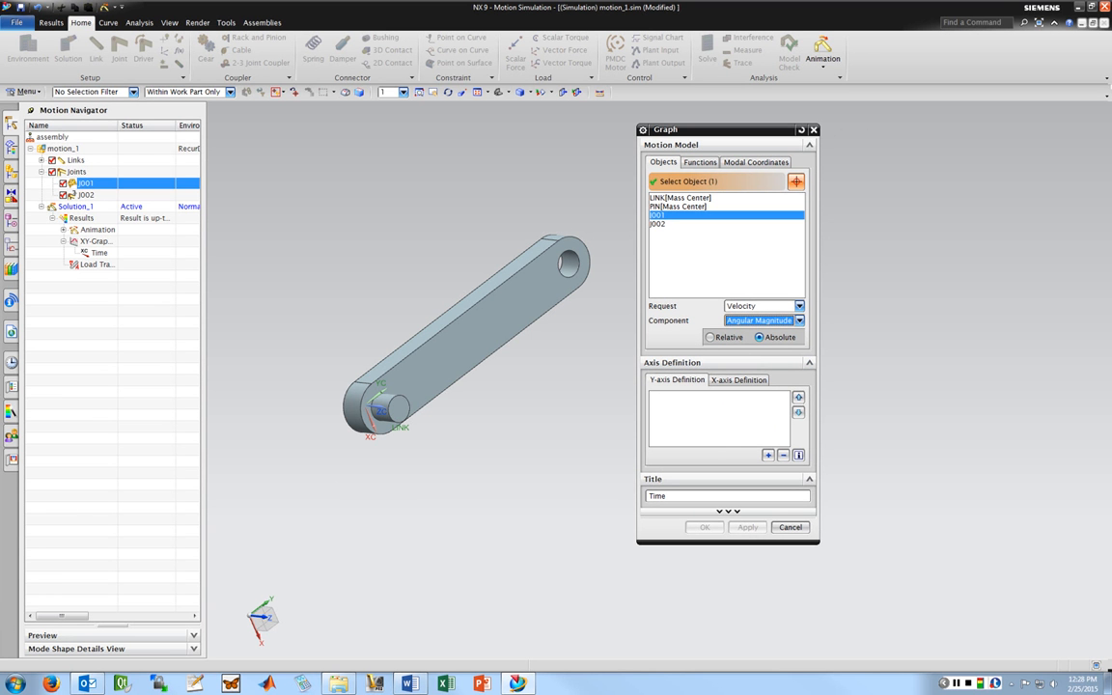
left_click(769, 454)
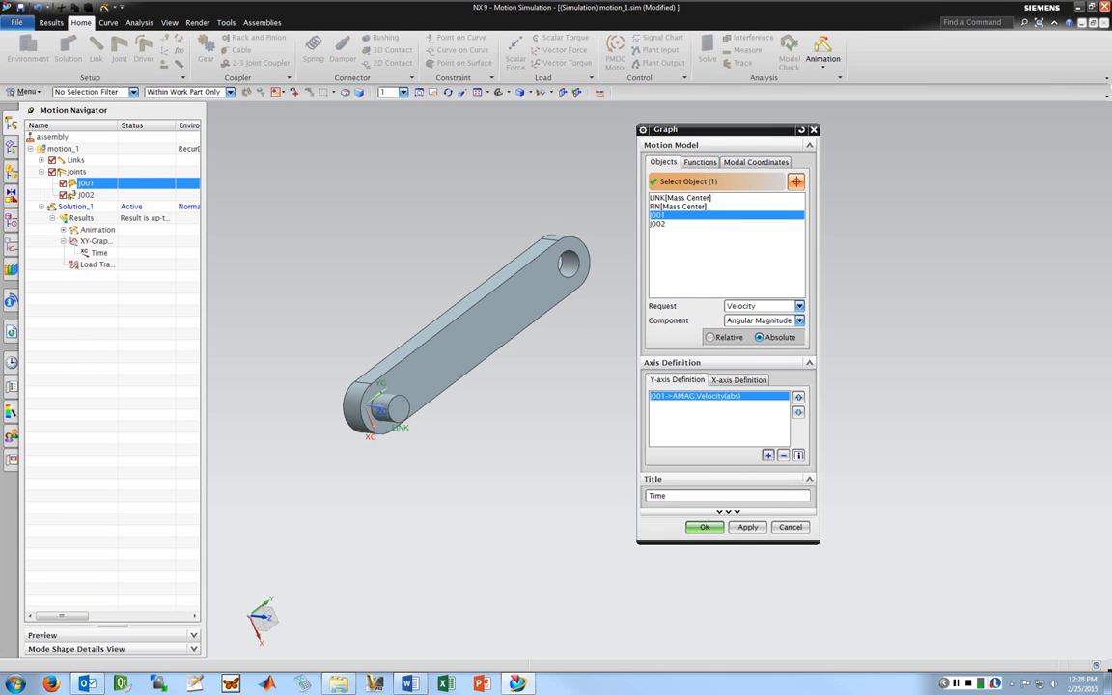
Keep Time as the X-axis, plot the J001 angular velocity curve in a new graph window, and close that window after viewing.
left_click(738, 379)
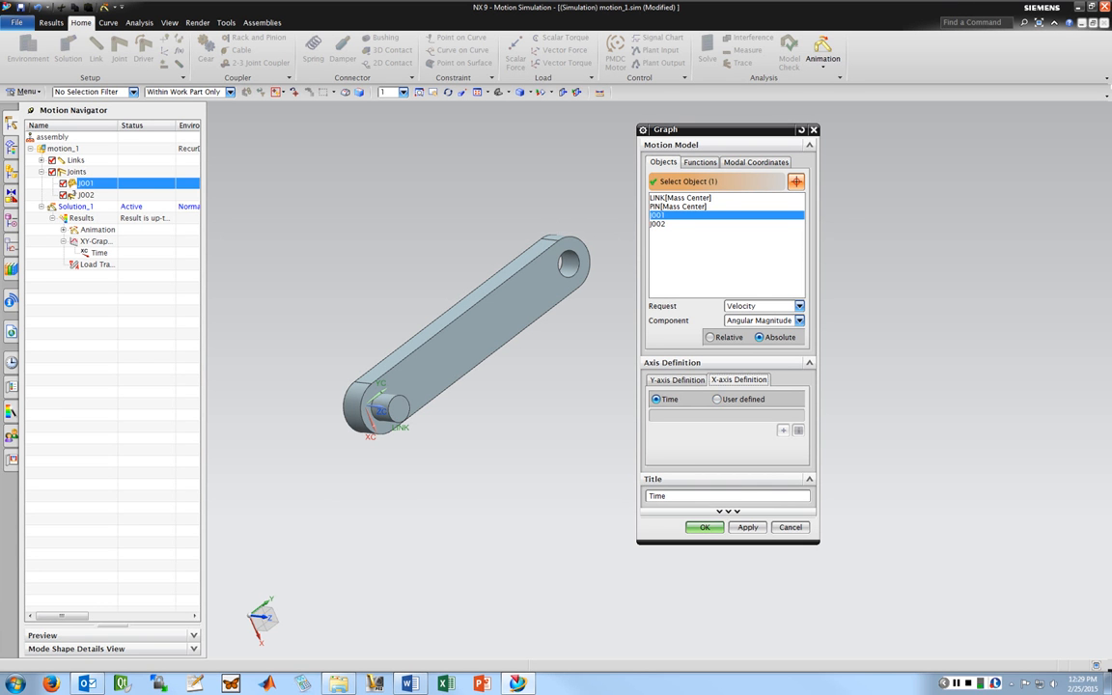
left_click(677, 380)
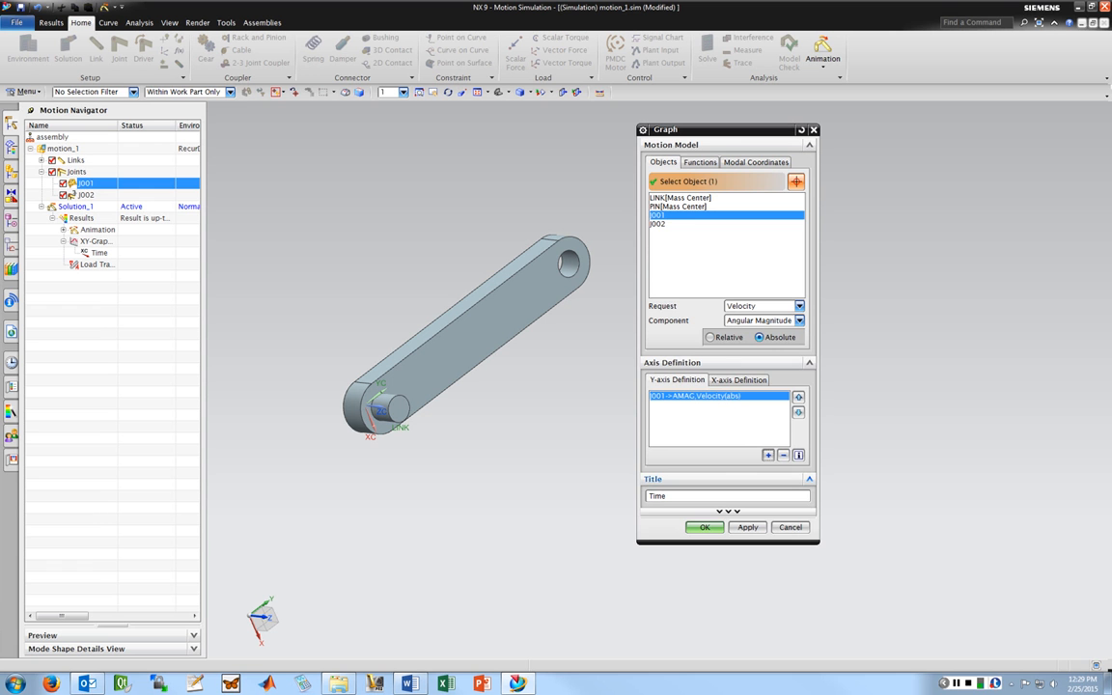
left_click(704, 527)
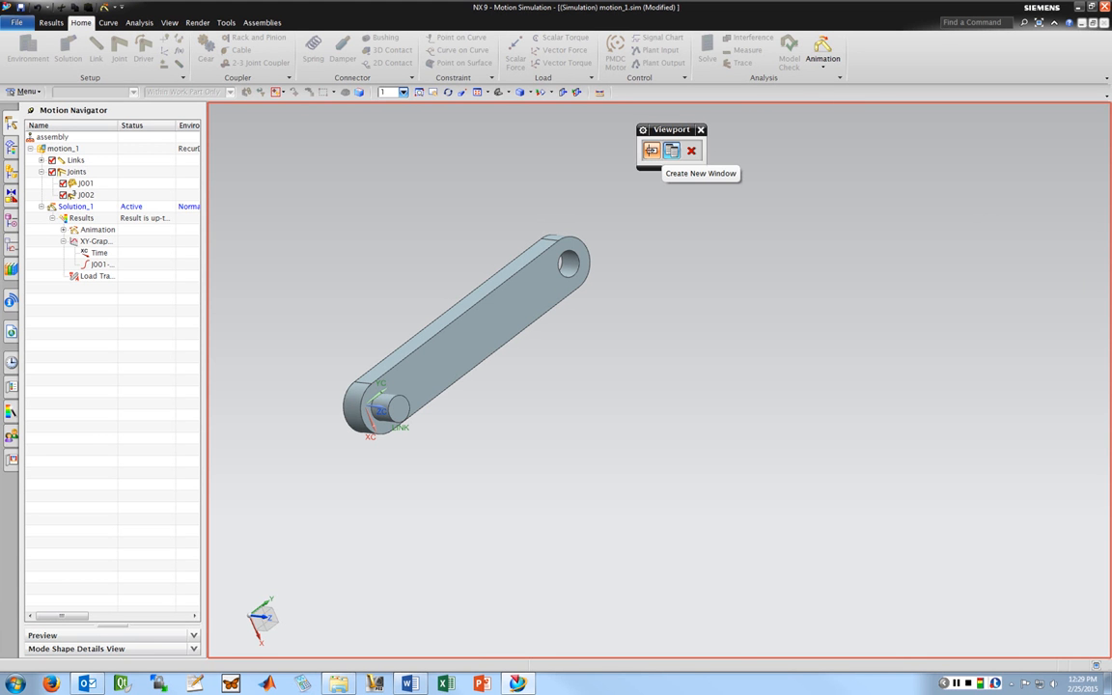
left_click(672, 151)
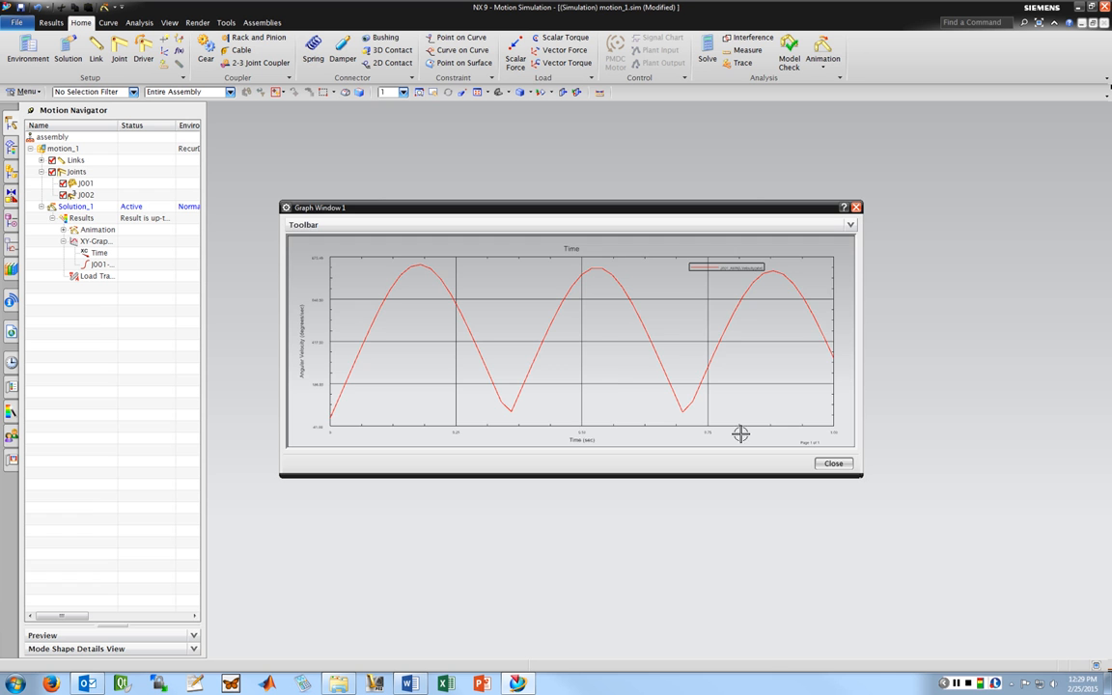
left_click(834, 464)
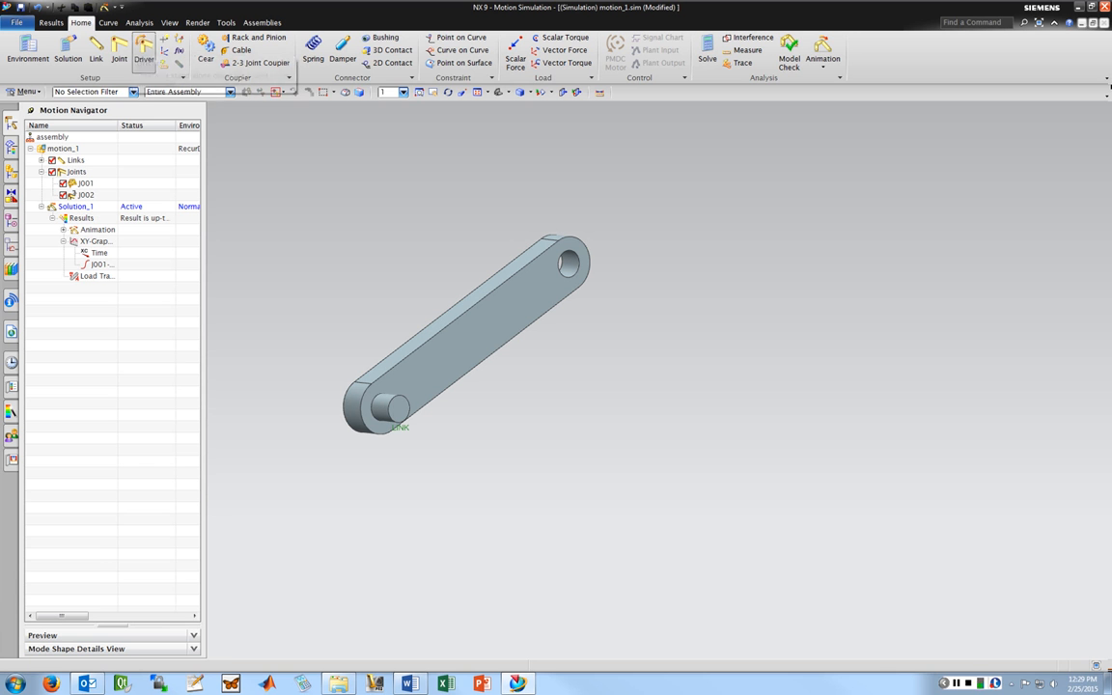
Create a driver on joint J001 with Constant rotation, zero initial displacement and velocity, and an acceleration of 10 degrees/sec^2.
left_click(140, 53)
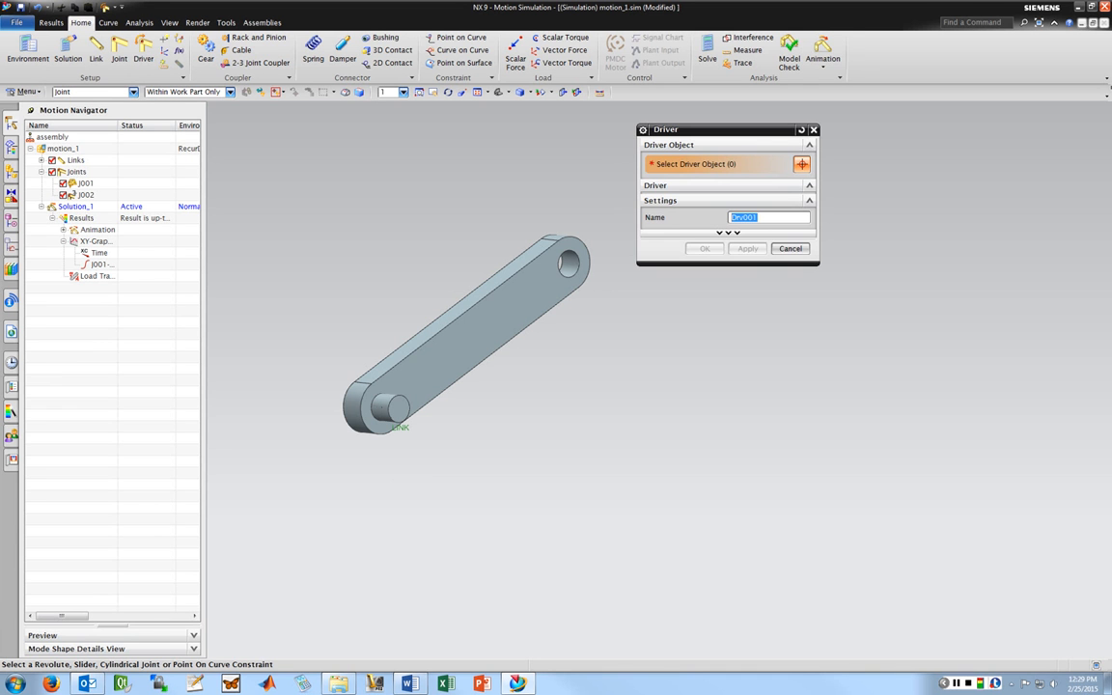
left_click(86, 183)
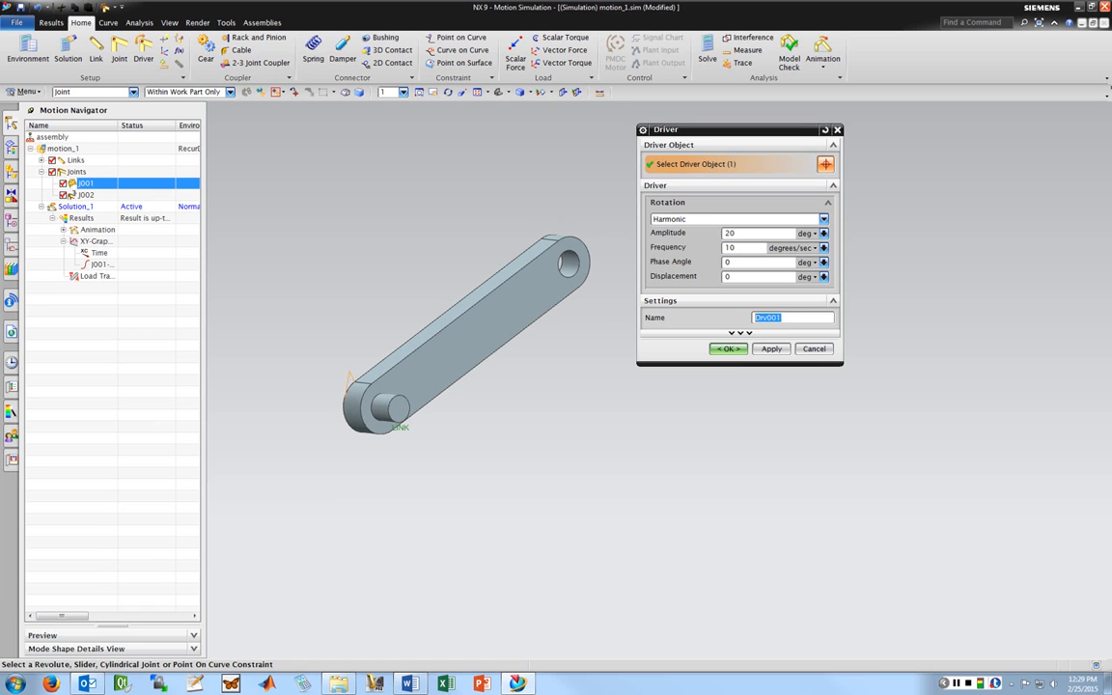
left_click(739, 219)
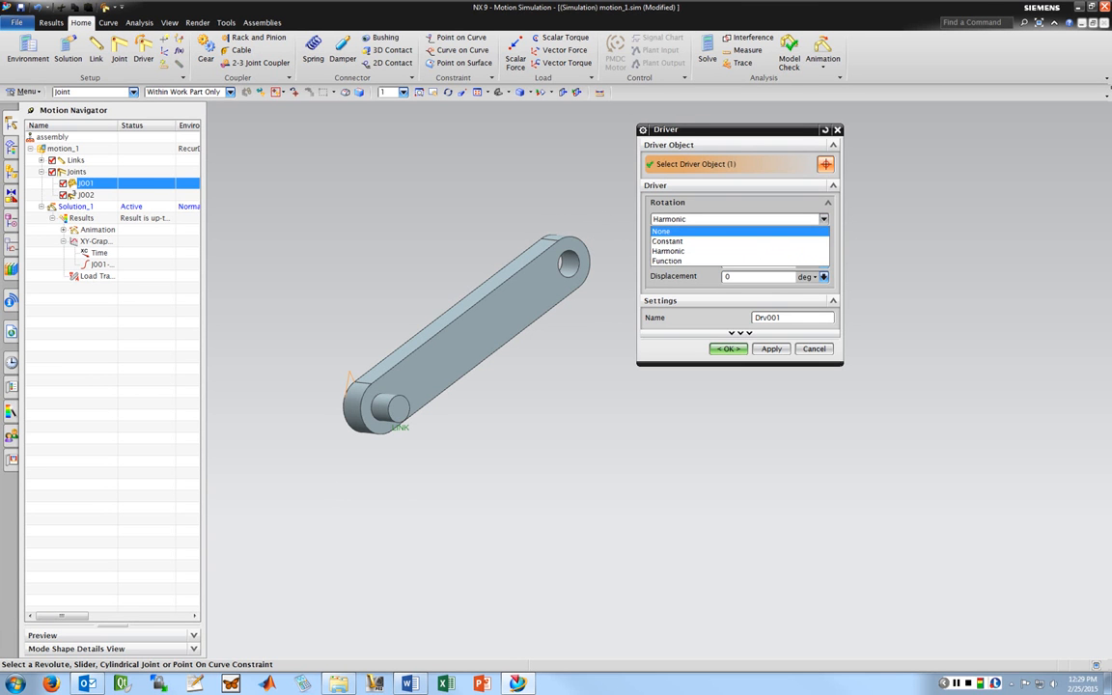
left_click(668, 241)
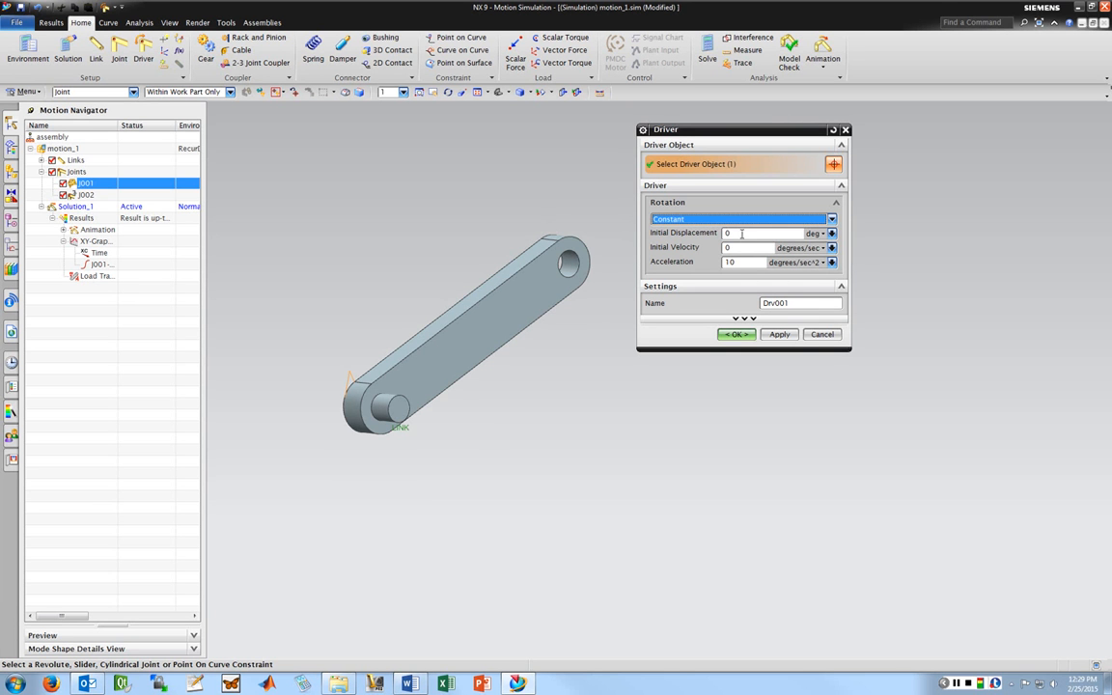
middle_click_drag(473, 228, 545, 389)
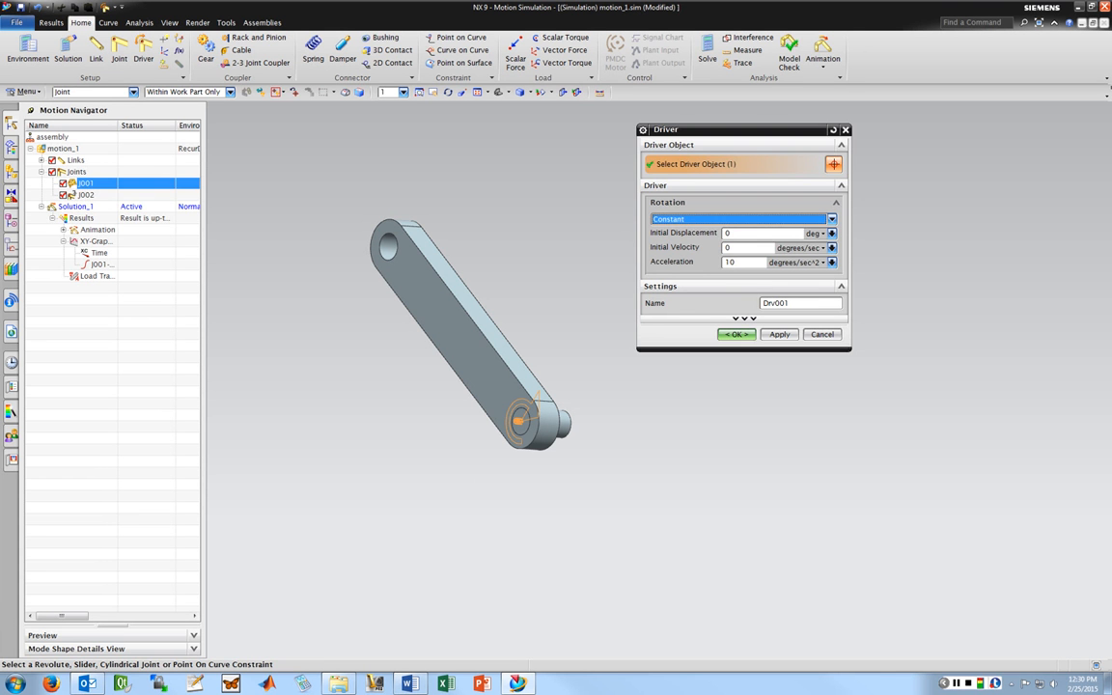
left_click(733, 334)
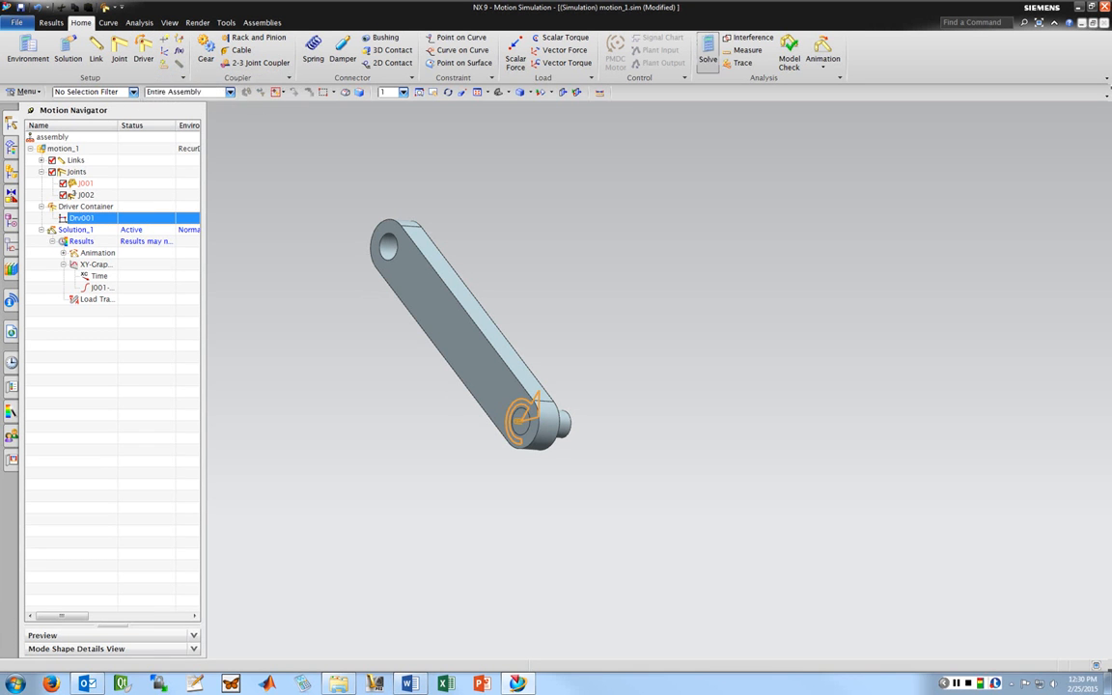
Solve Solution_1 with the new driver and play the animation of the driven link.
left_click(708, 53)
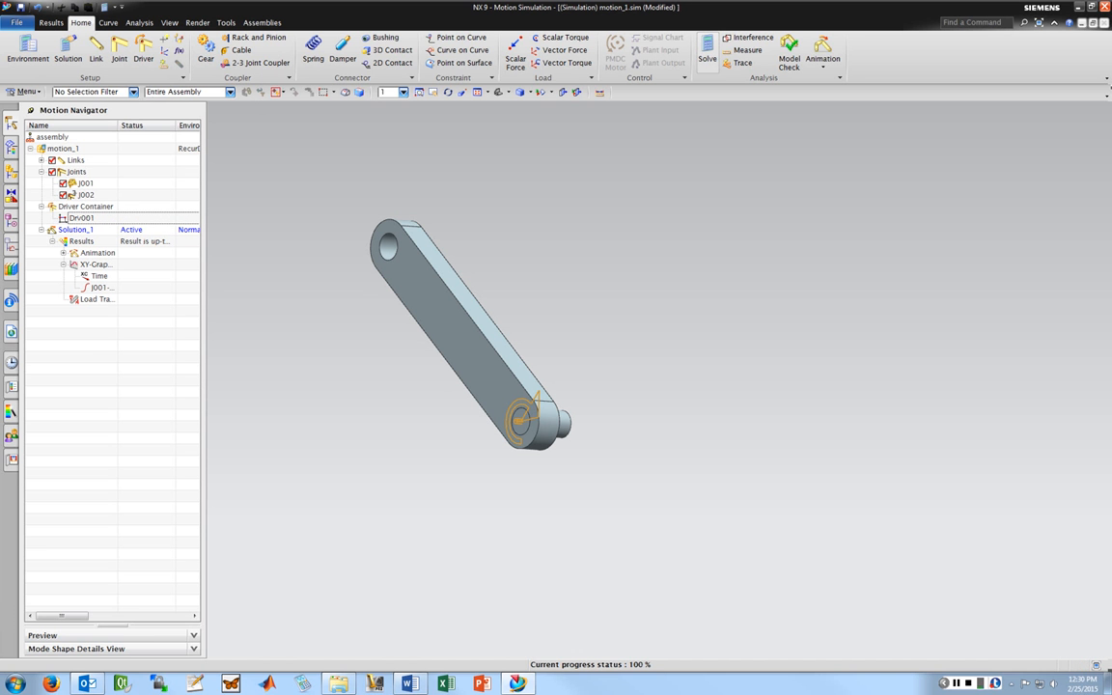
left_click(822, 53)
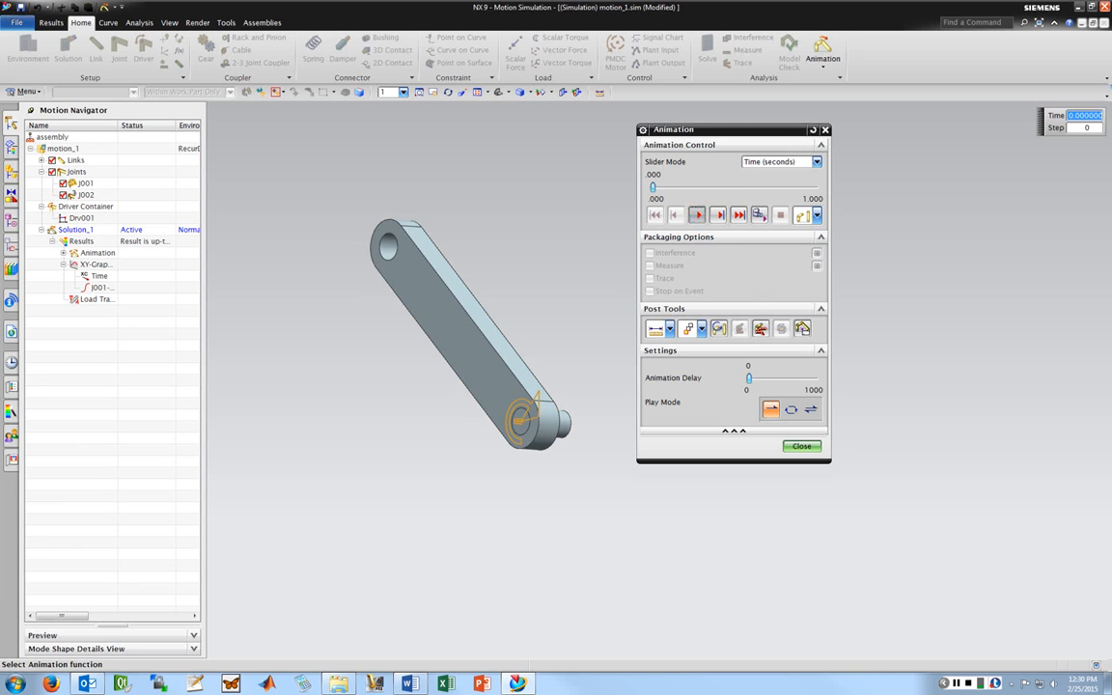
left_click(697, 214)
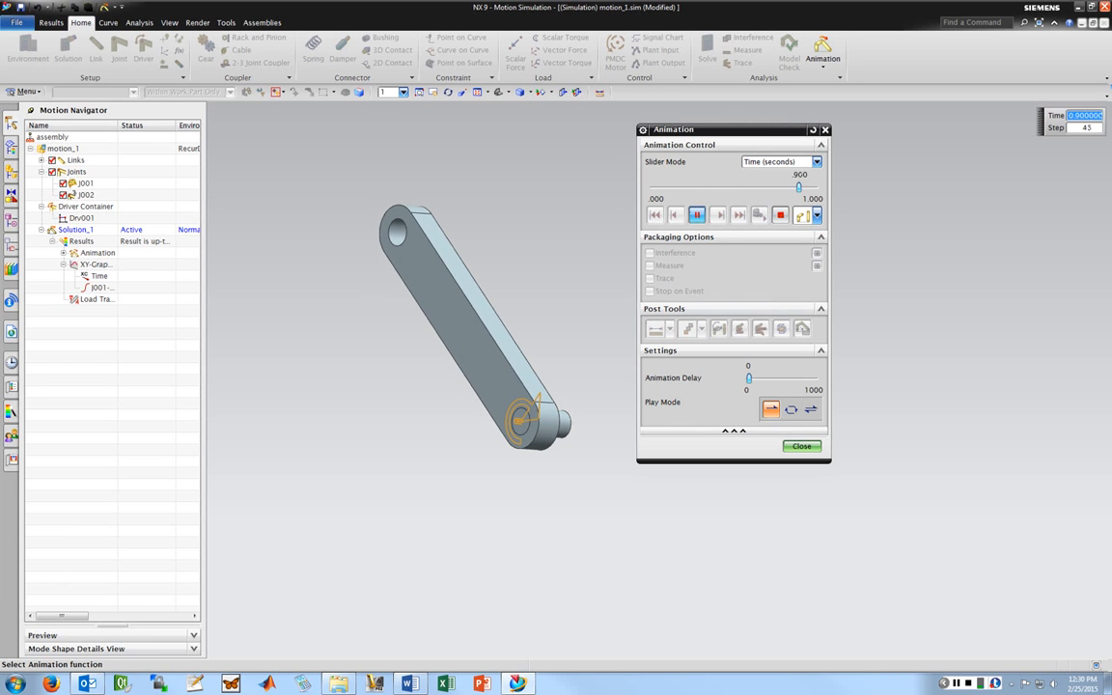
left_click(697, 215)
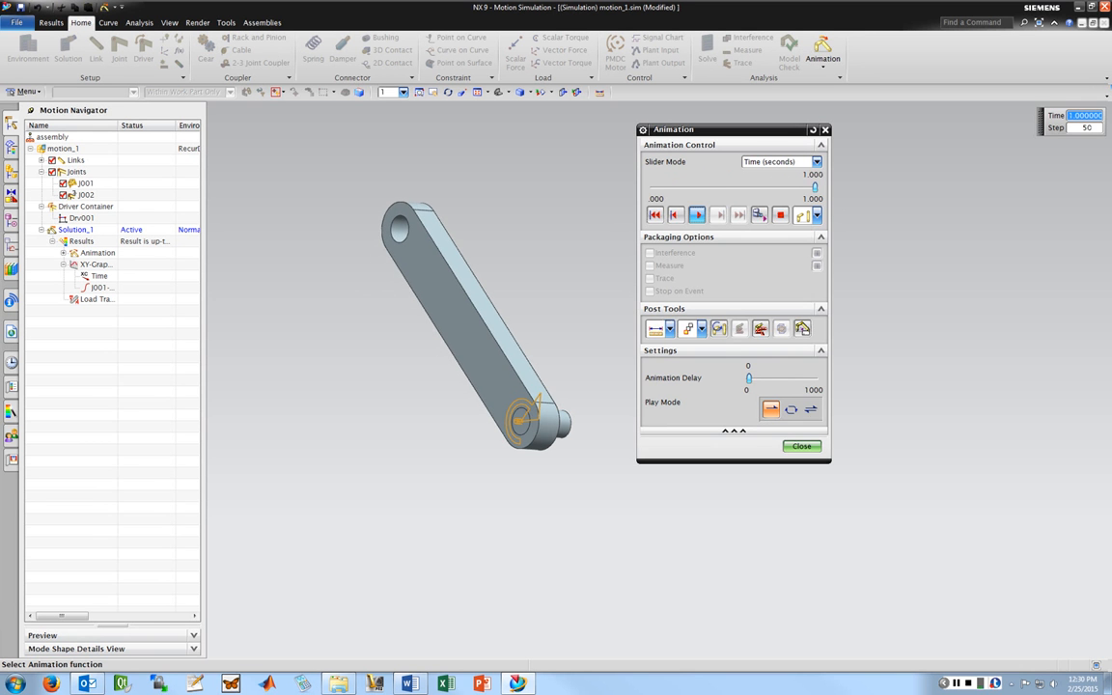
left_click(697, 215)
left_click(803, 446)
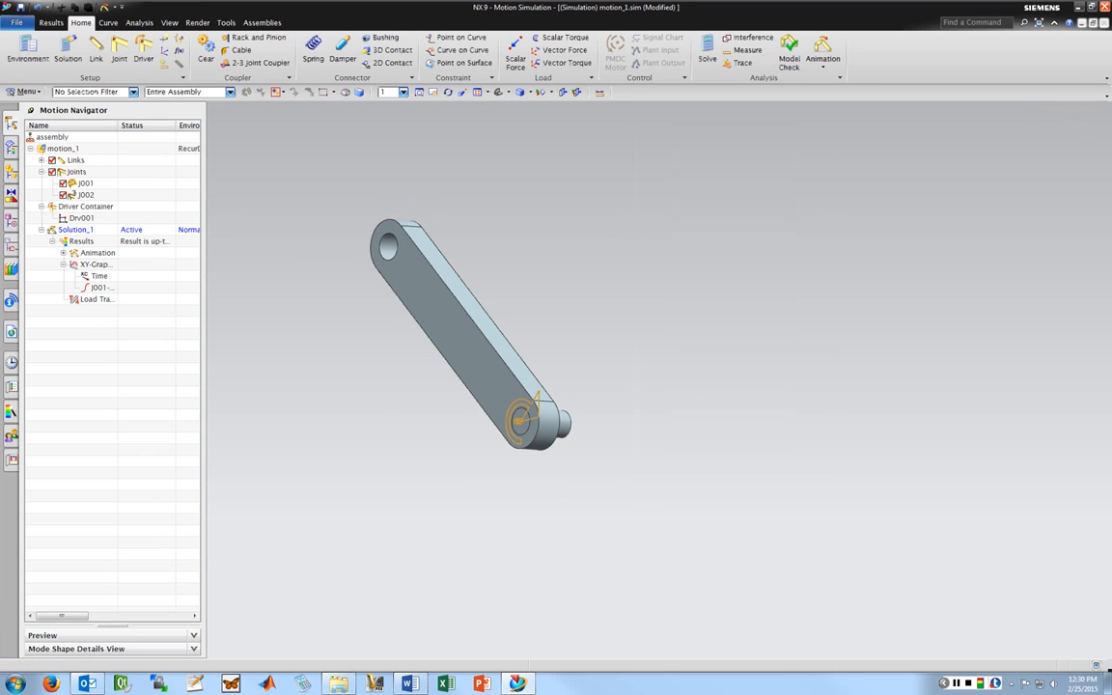
Start a new XY graph under the results of Solution_1 and choose joint J002 as its object.
left_click(86, 184)
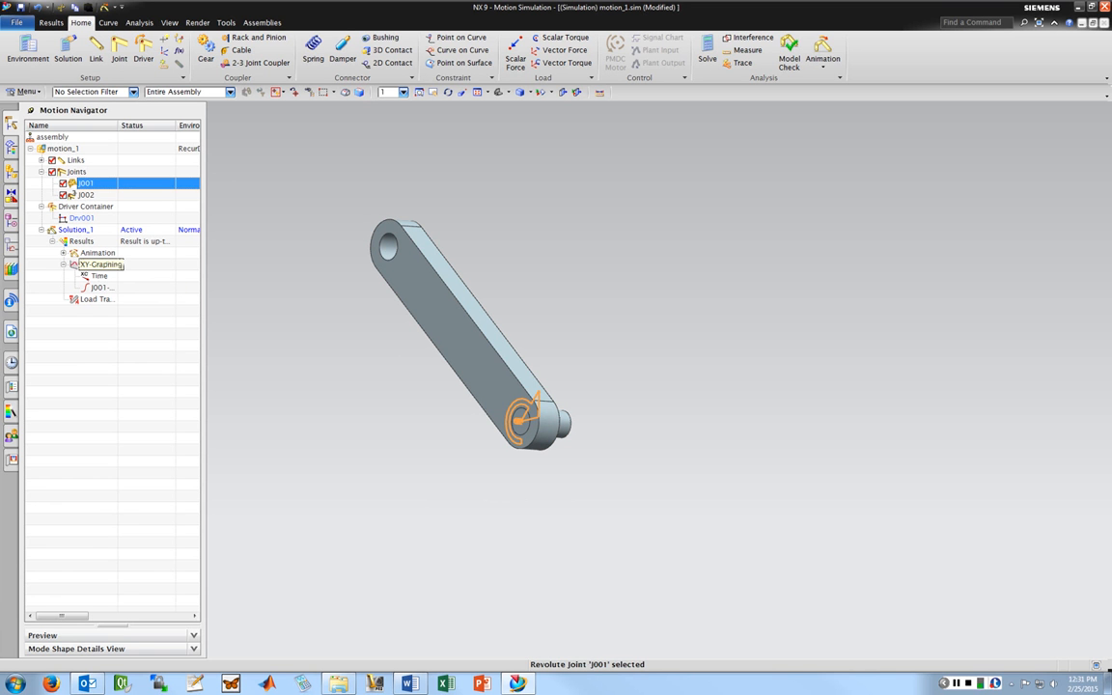
left_click(97, 265)
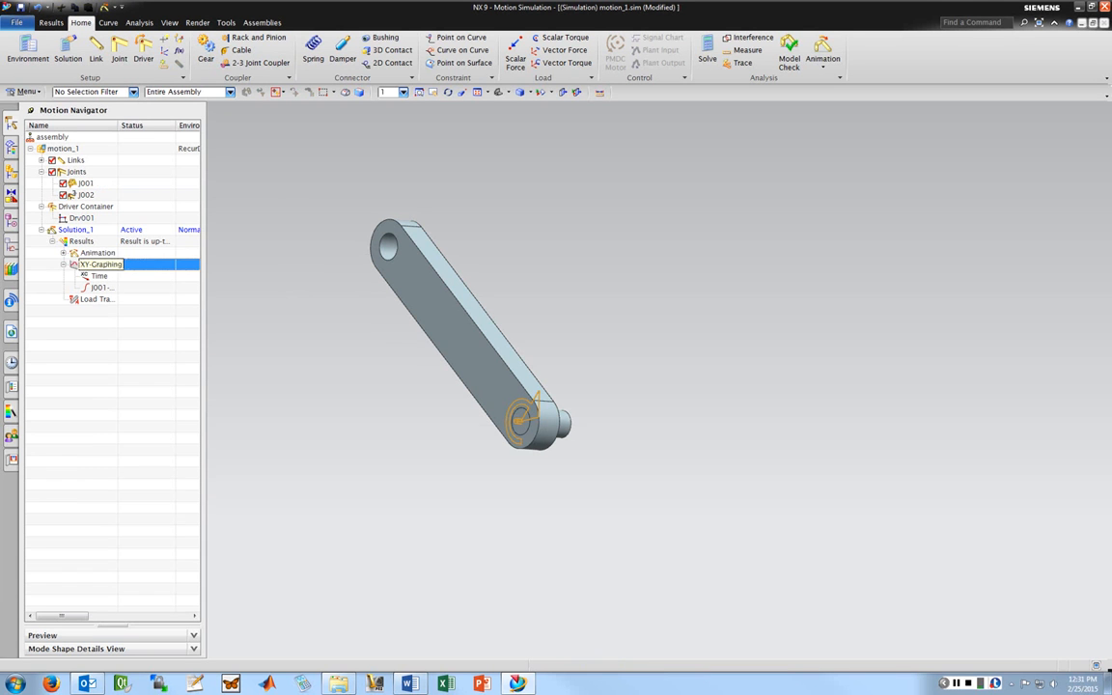
right_click(94, 264)
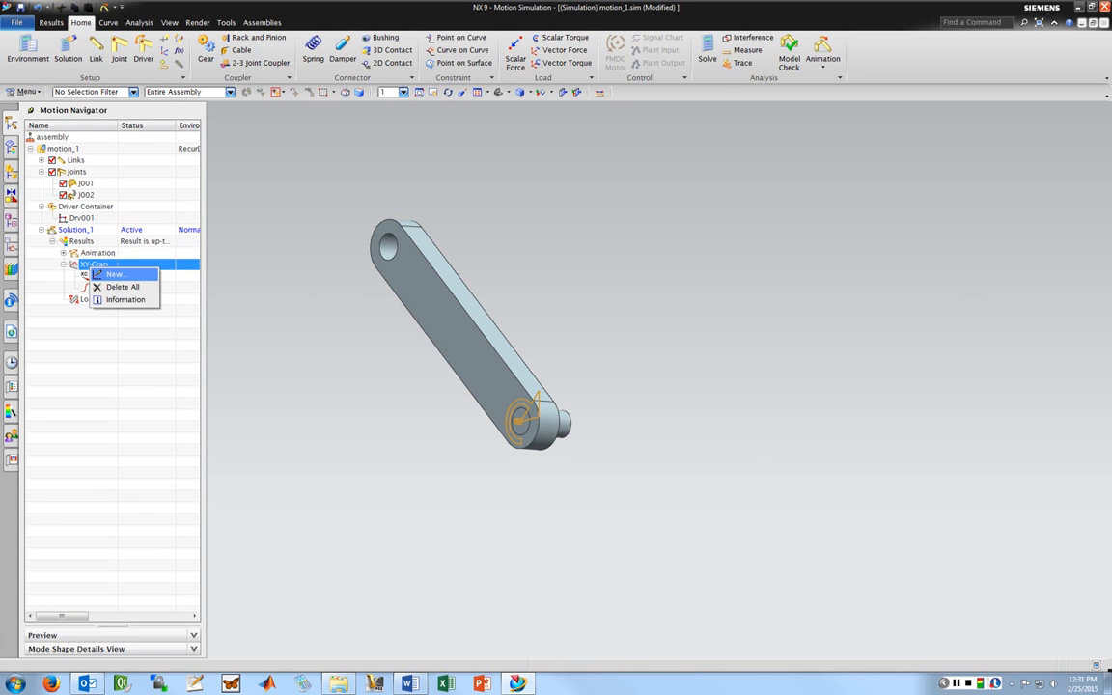
left_click(107, 274)
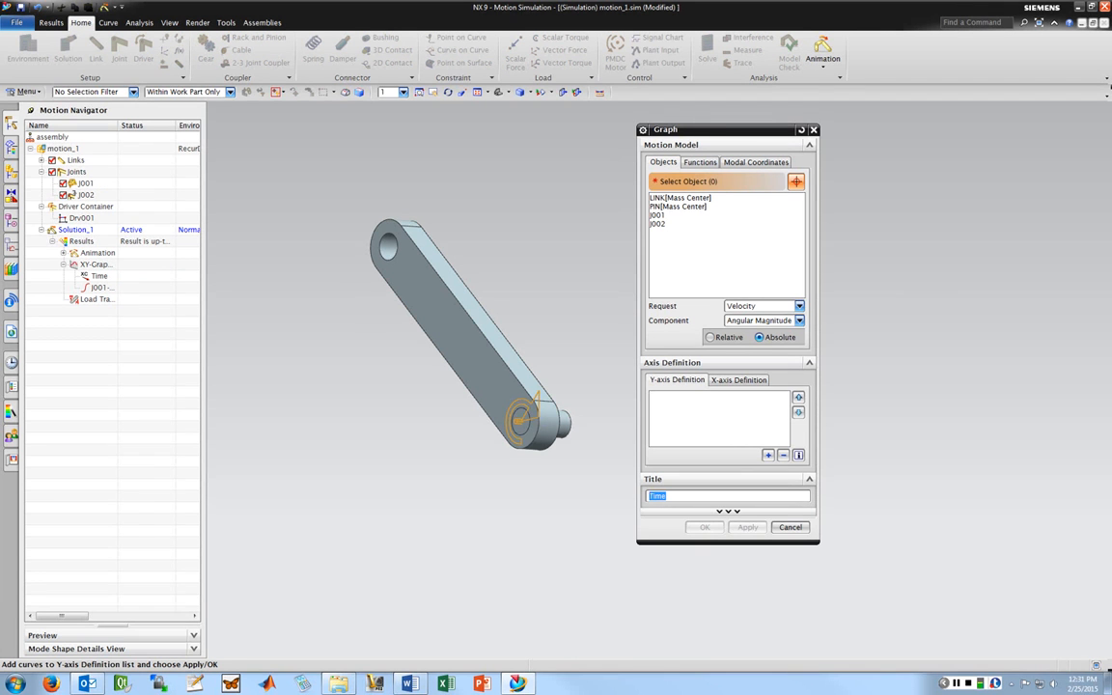
left_click(658, 216)
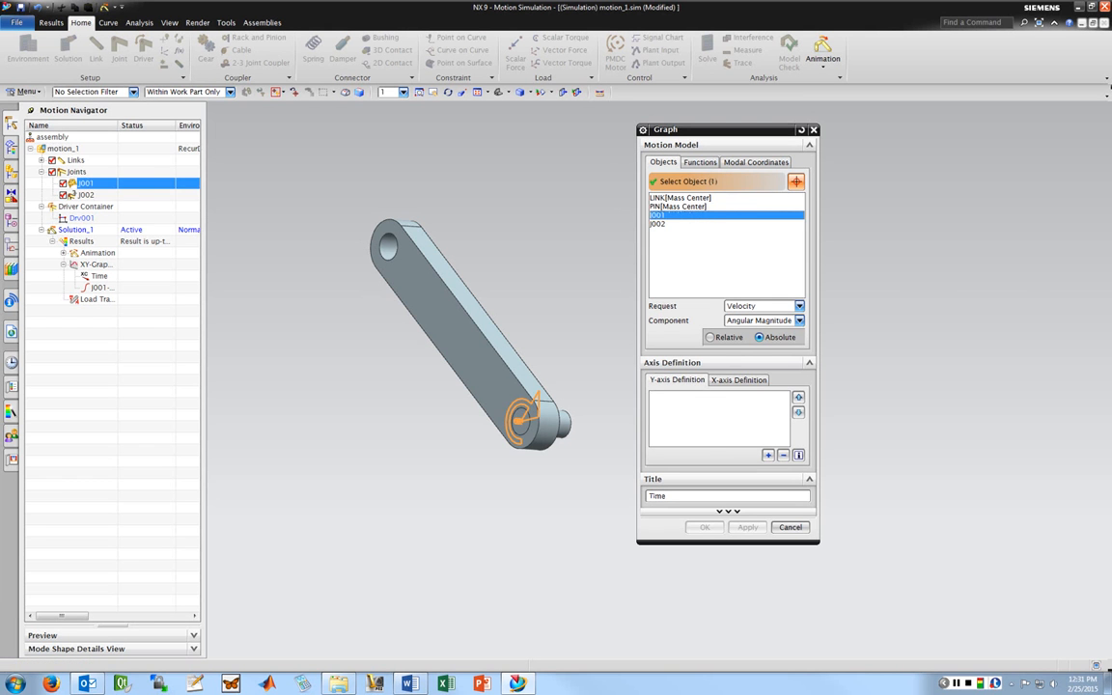
left_click(658, 224)
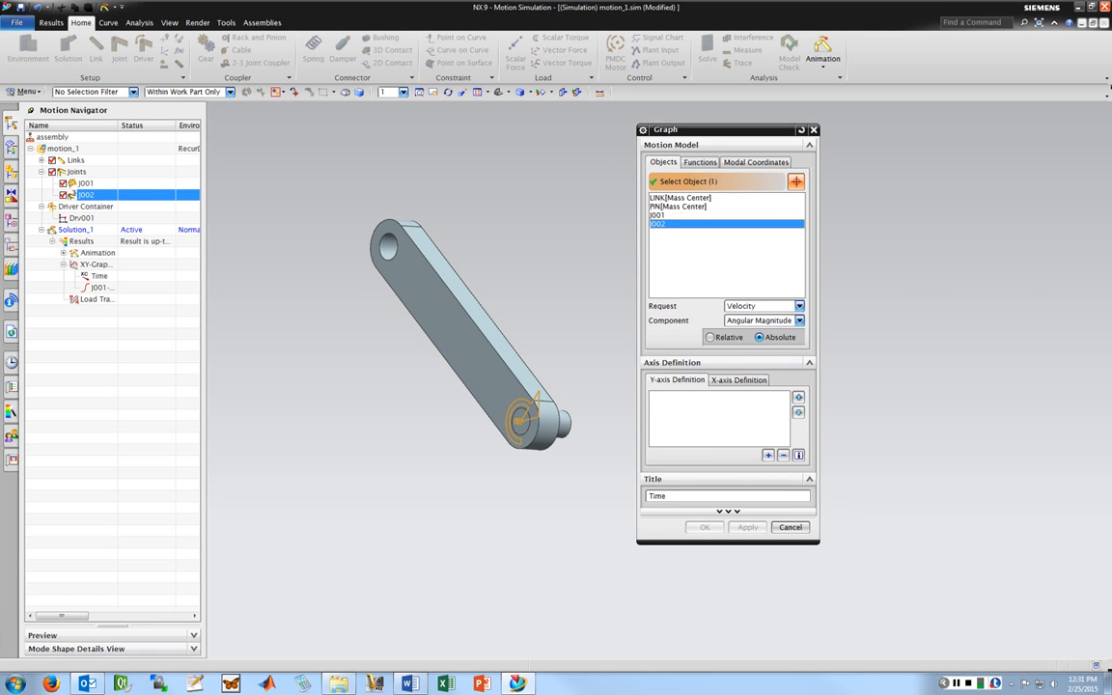
Request Force with the Force Magnitude component for joint J002 and add it as the Y-axis curve.
left_click(799, 306)
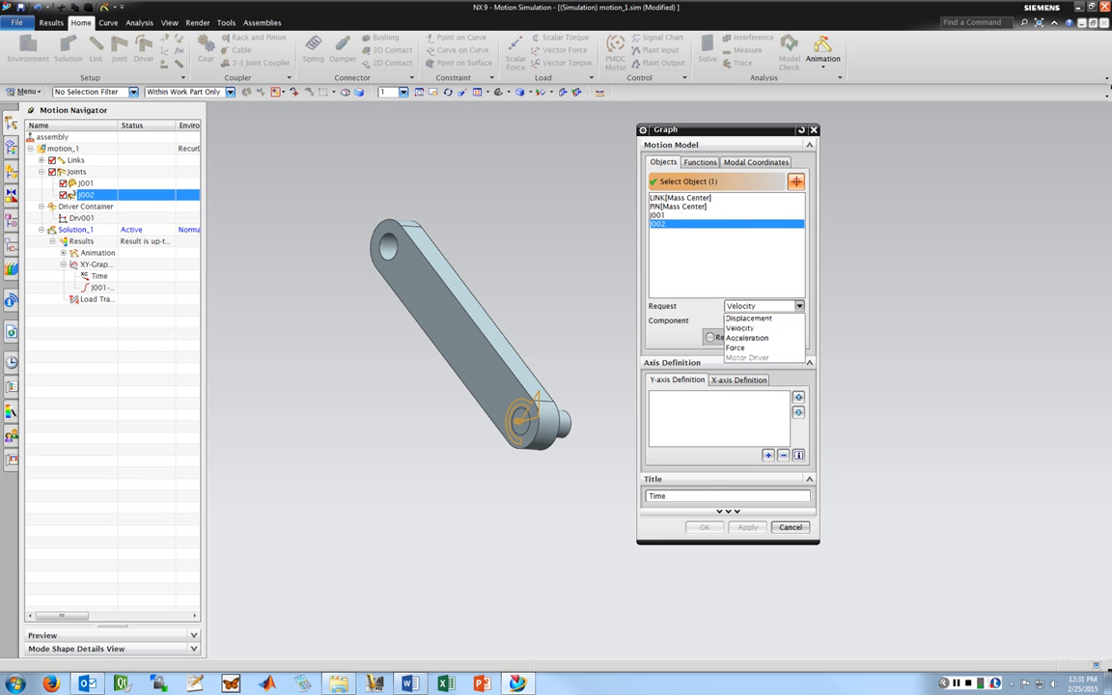
left_click(758, 350)
left_click(800, 321)
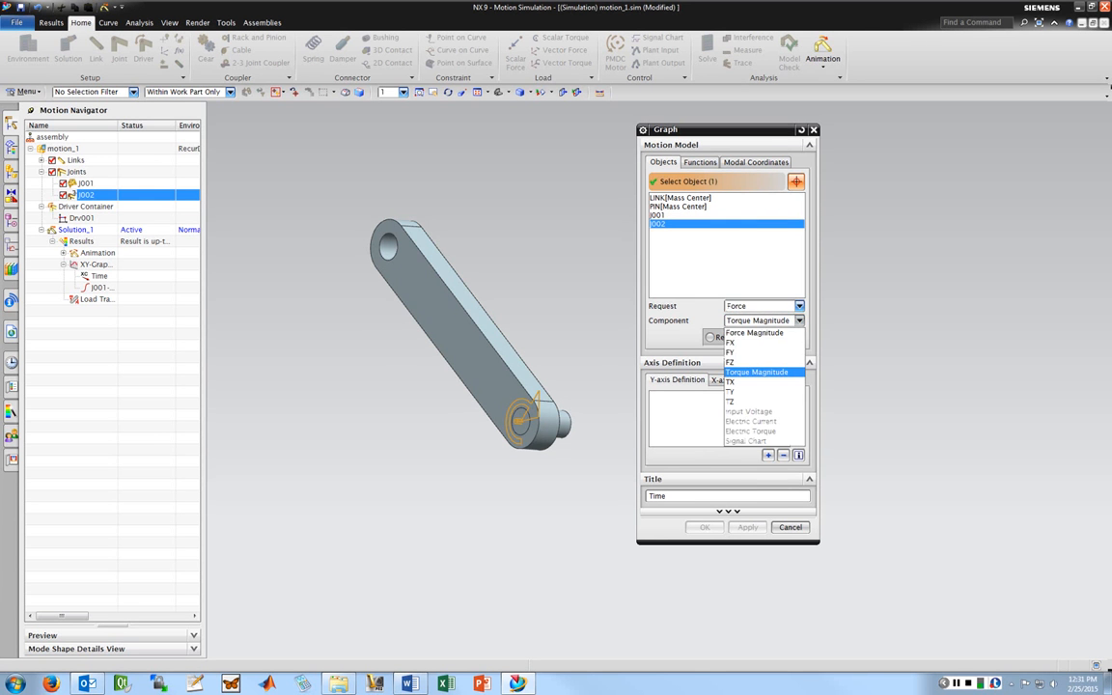
left_click(755, 333)
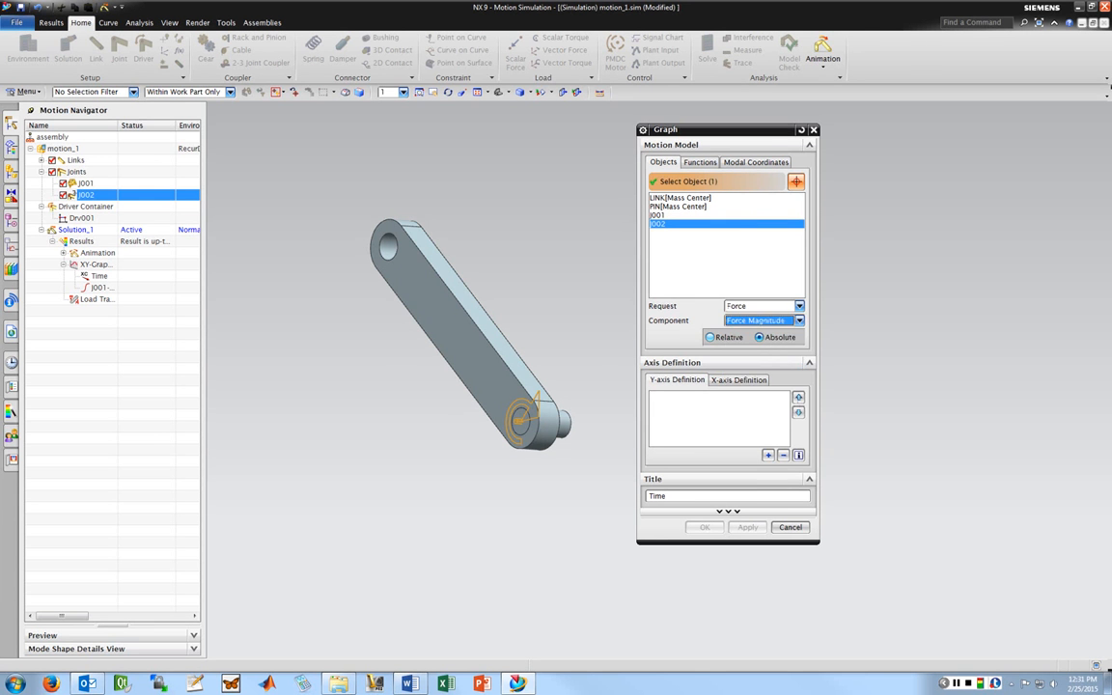
left_click(768, 454)
Plot the J002 force curve in a new graph window and move that window up to show the whole graph clearly.
left_click(706, 527)
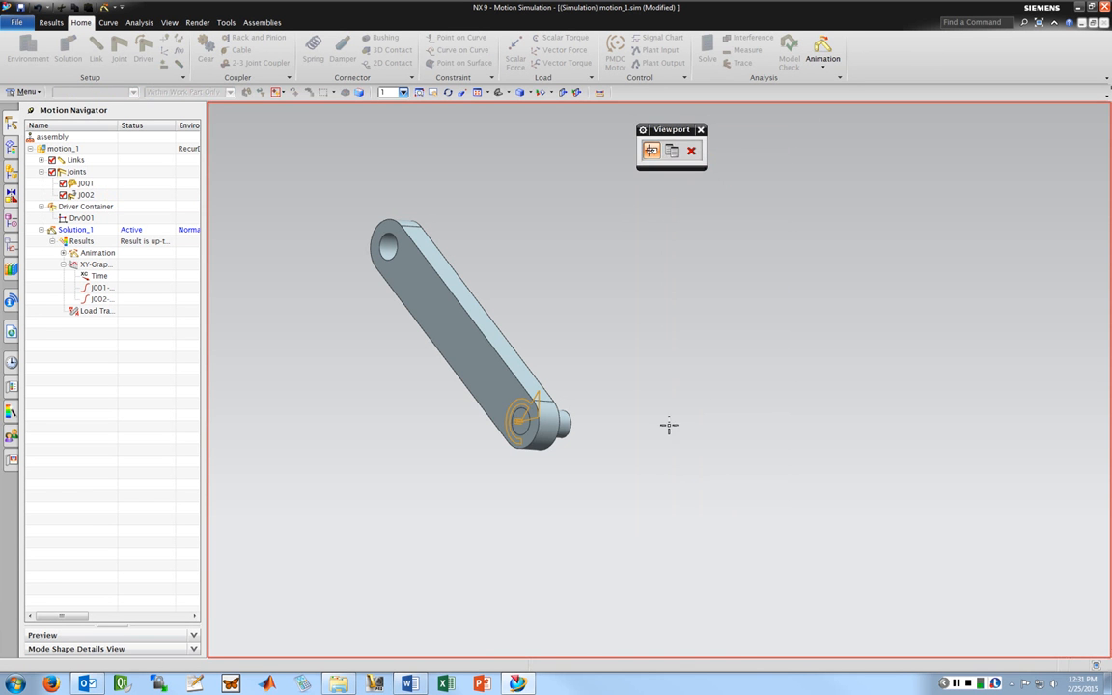
left_click(672, 151)
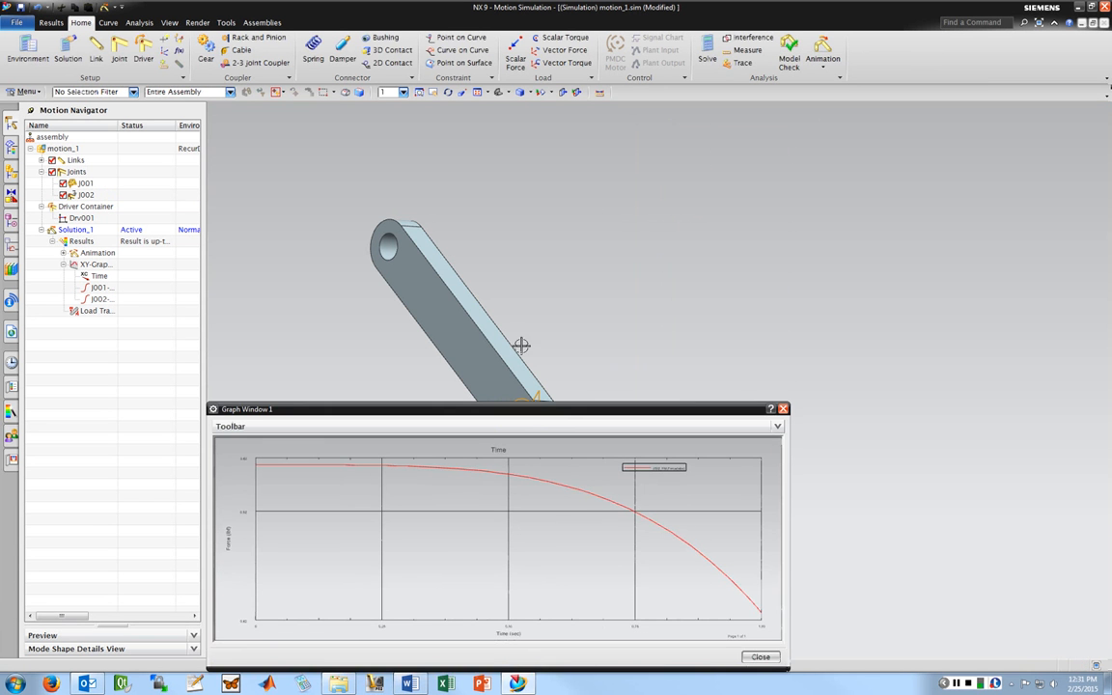
left_click_drag(521, 409, 529, 156)
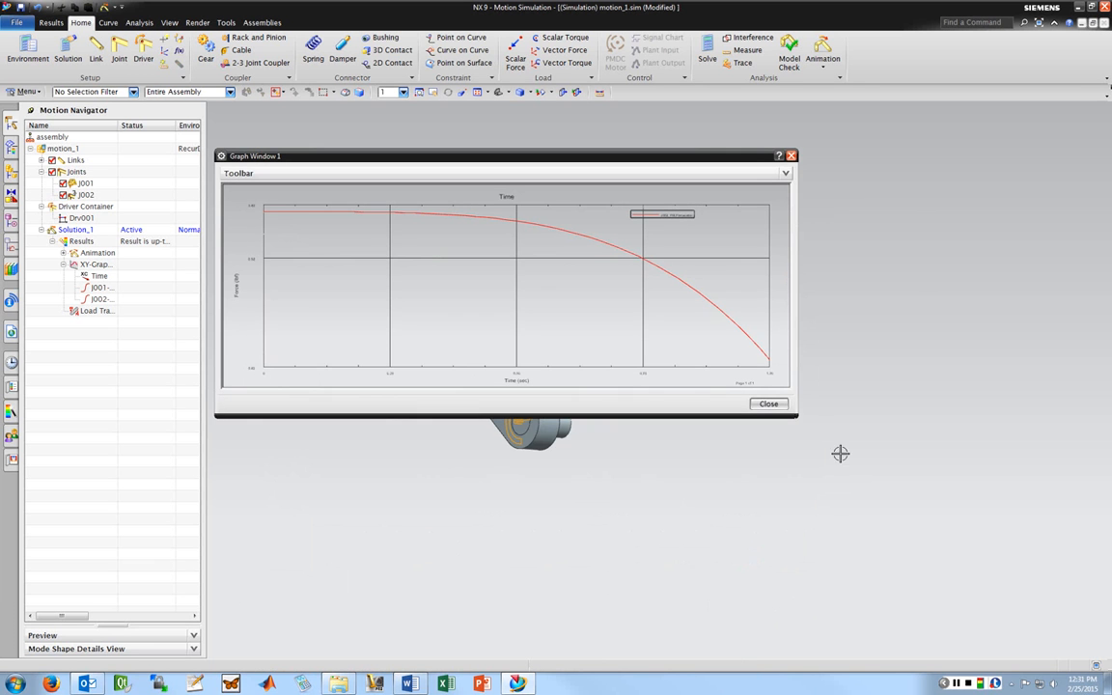
Enlarge and reposition the J002 force graph window to examine the curve against time, and close it.
left_click_drag(798, 417, 919, 575)
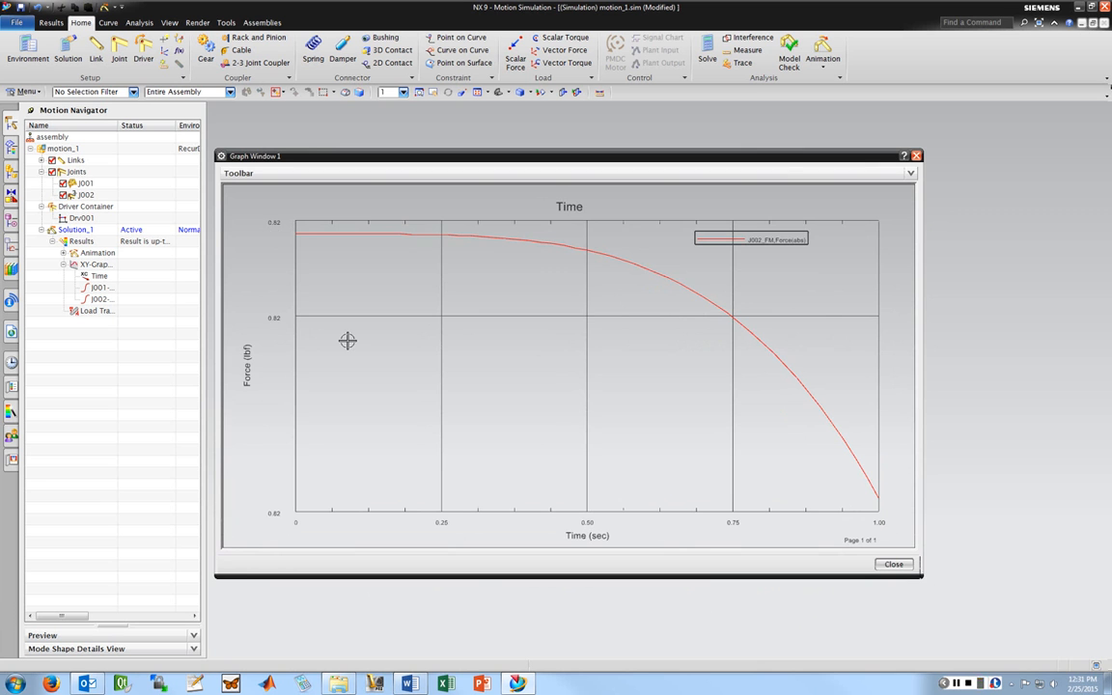
left_click_drag(415, 155, 439, 140)
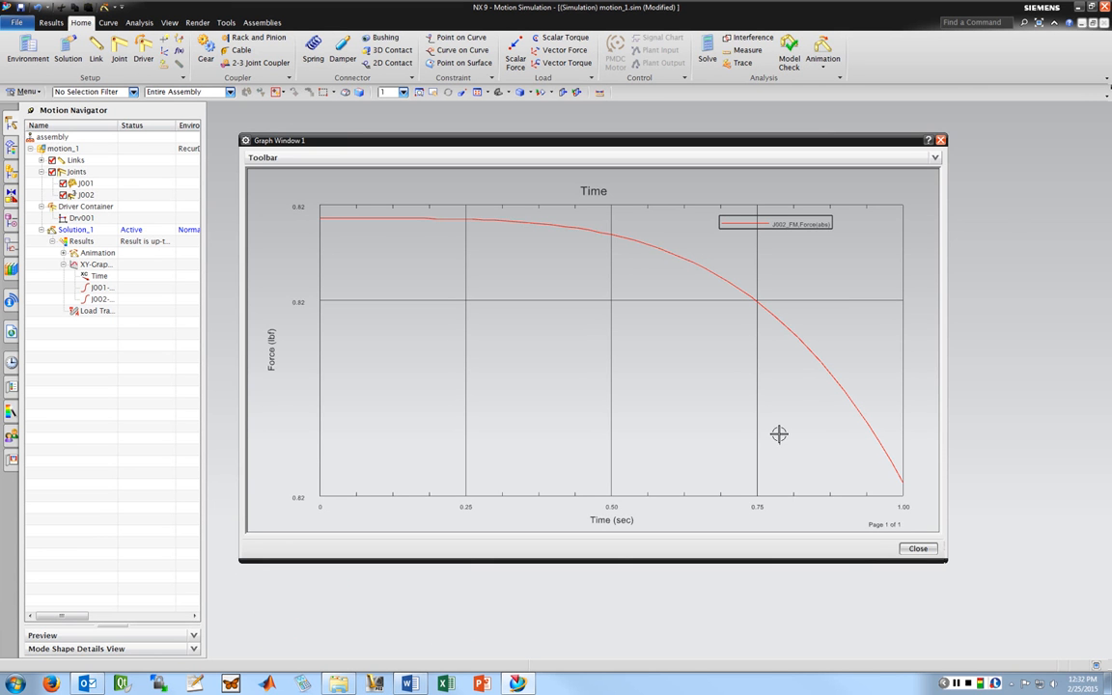
left_click(941, 141)
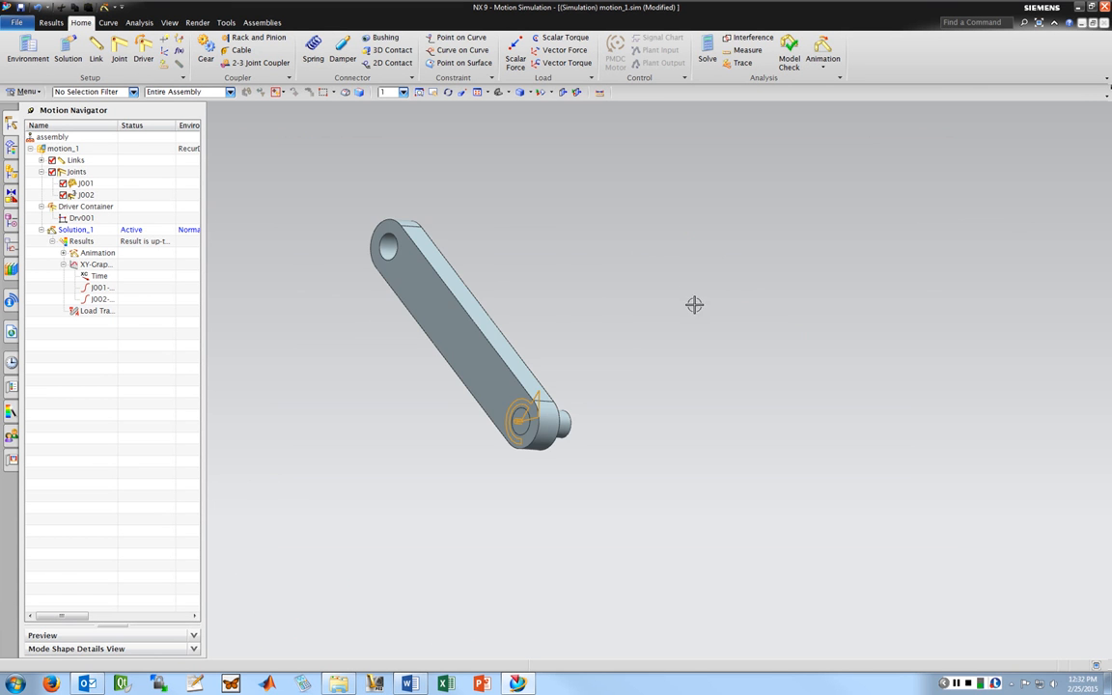
Open the definition of LINK for editing and show its mass and inertia properties.
middle_click_drag(696, 305, 614, 345)
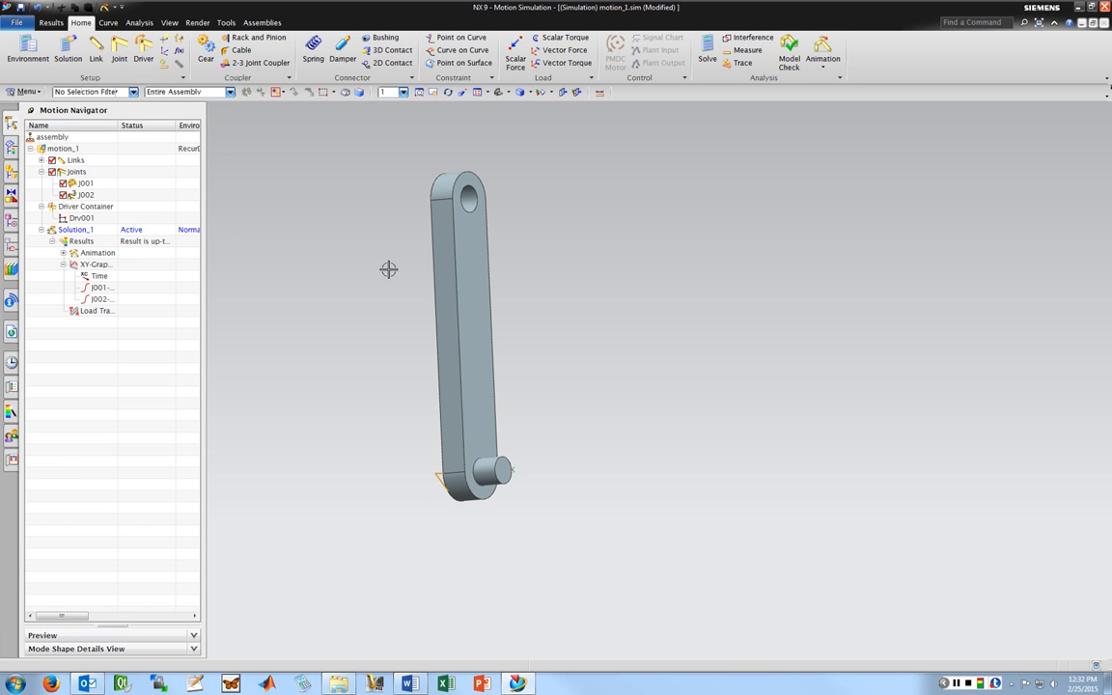
middle_click_drag(466, 265, 414, 211)
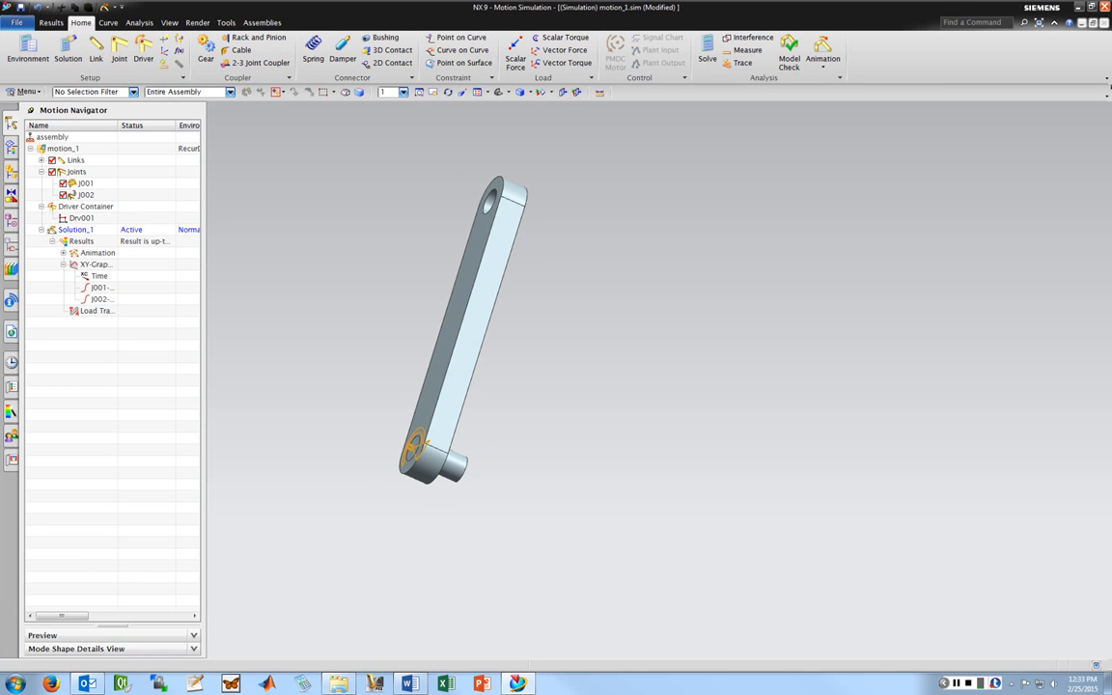
left_click(41, 160)
right_click(86, 172)
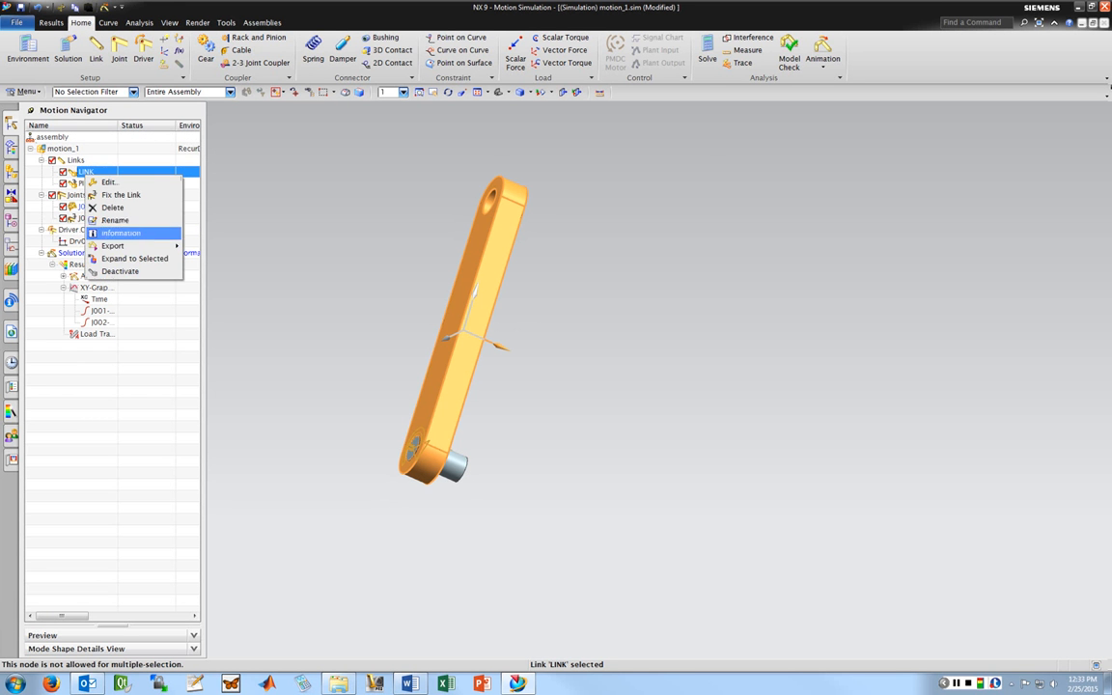
left_click(108, 181)
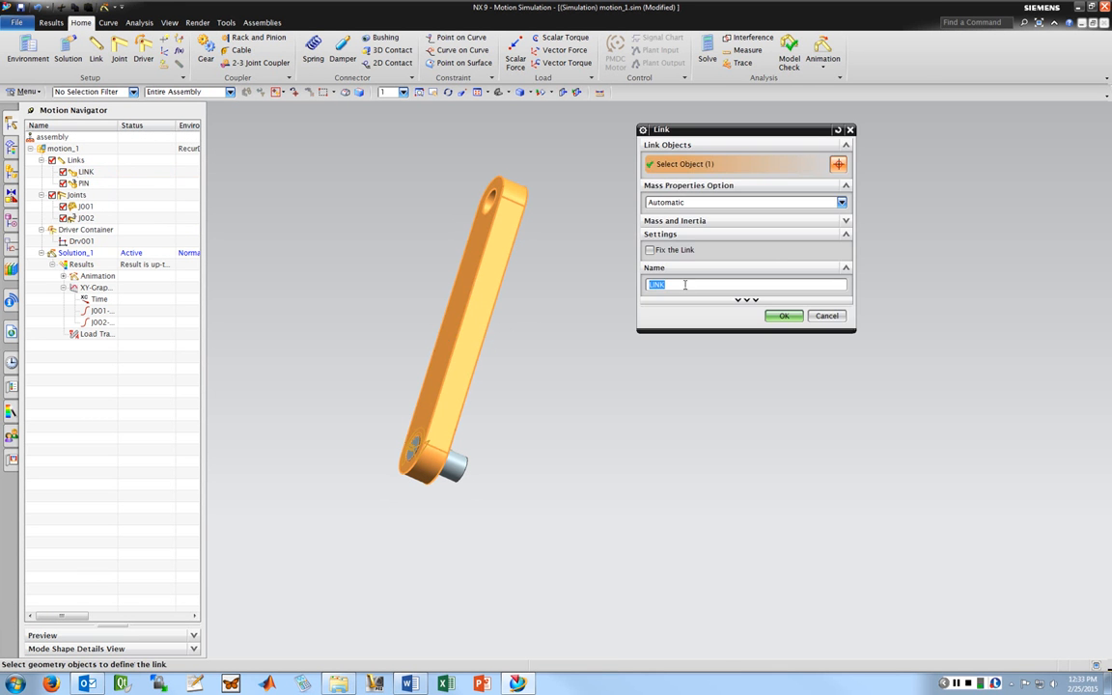
left_click(846, 221)
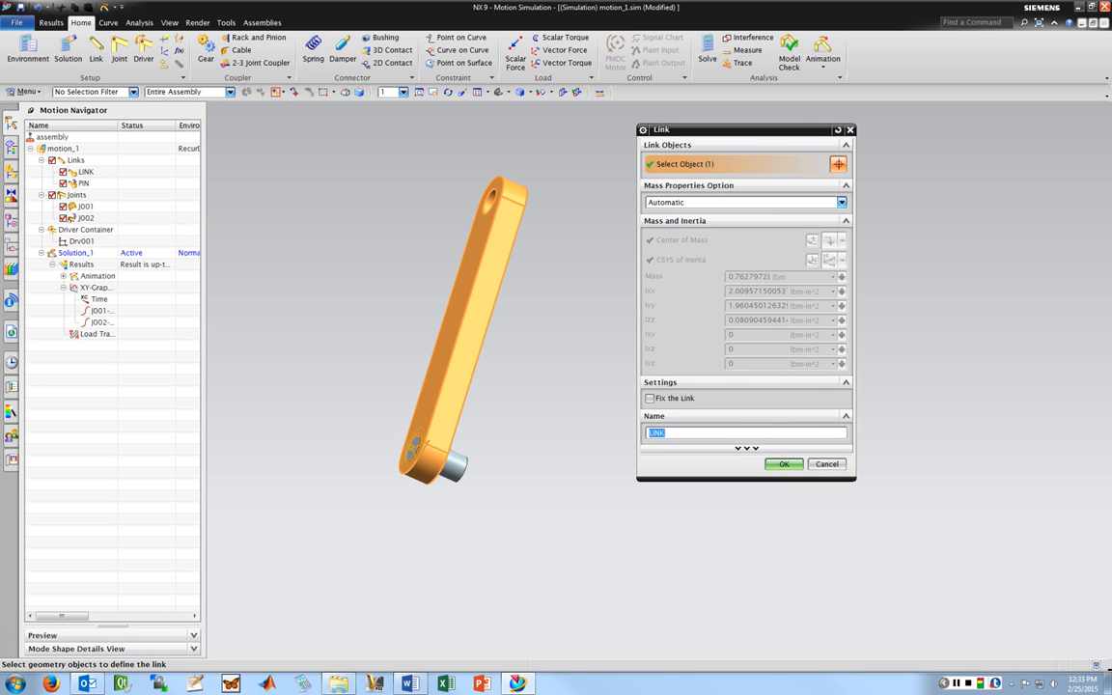
Try the User Defined mass properties option for LINK and return it to Automatic.
left_click(744, 202)
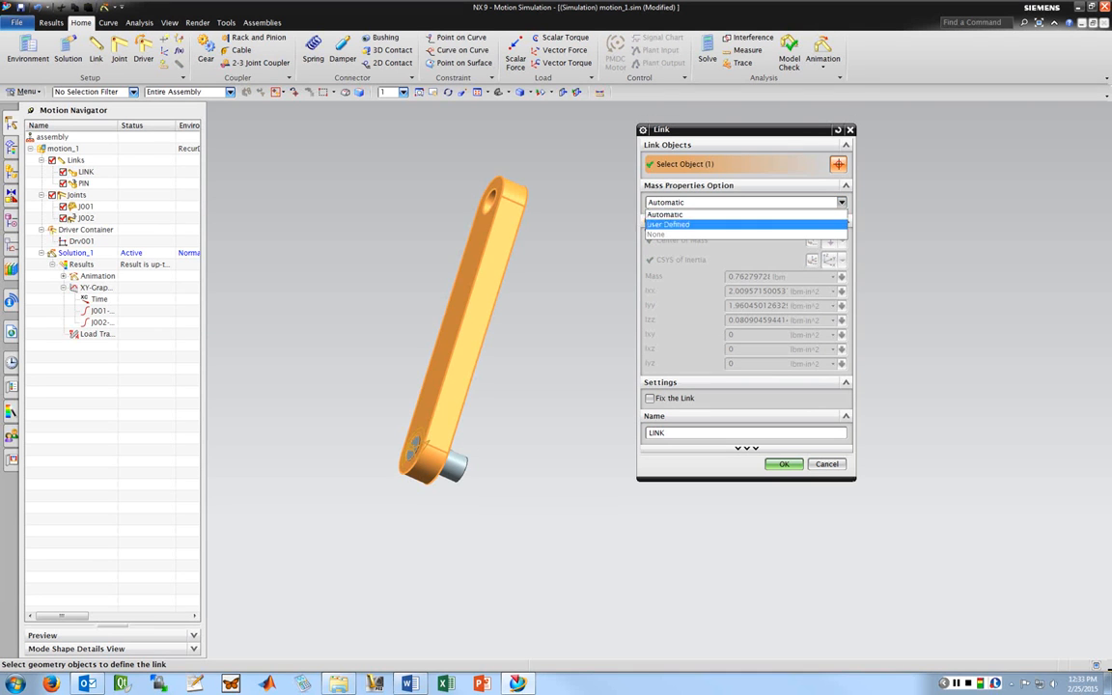
left_click(668, 224)
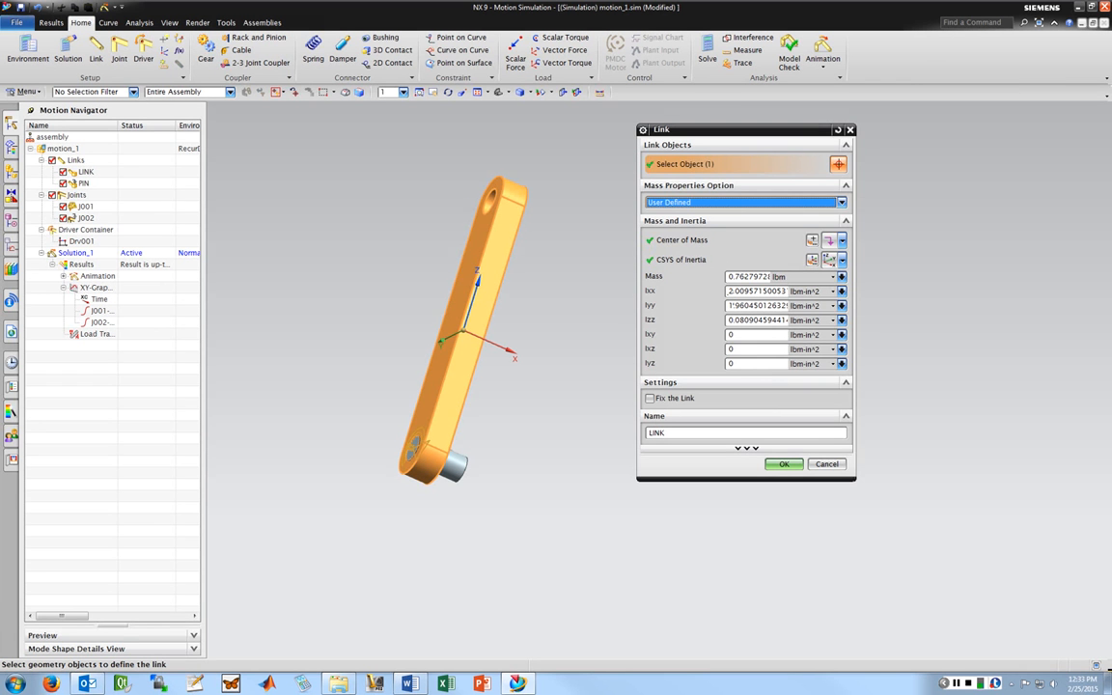
left_click(731, 203)
left_click(720, 214)
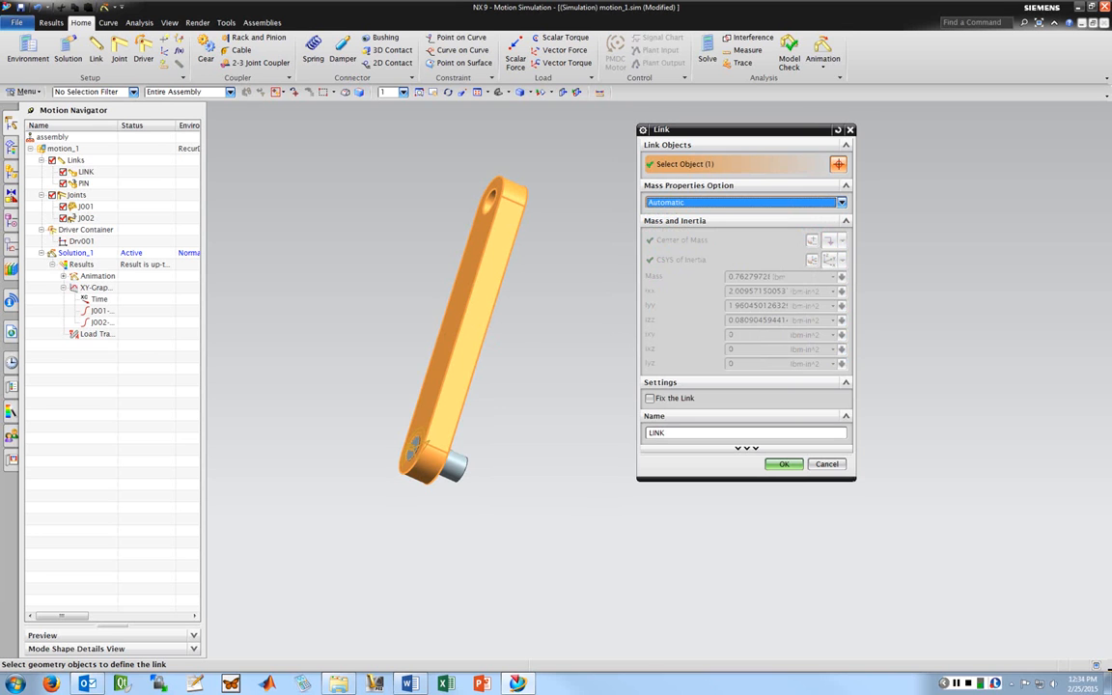
Show the additional link settings, review the mass and inertia properties of LINK, and accept the link definition.
left_click(744, 448)
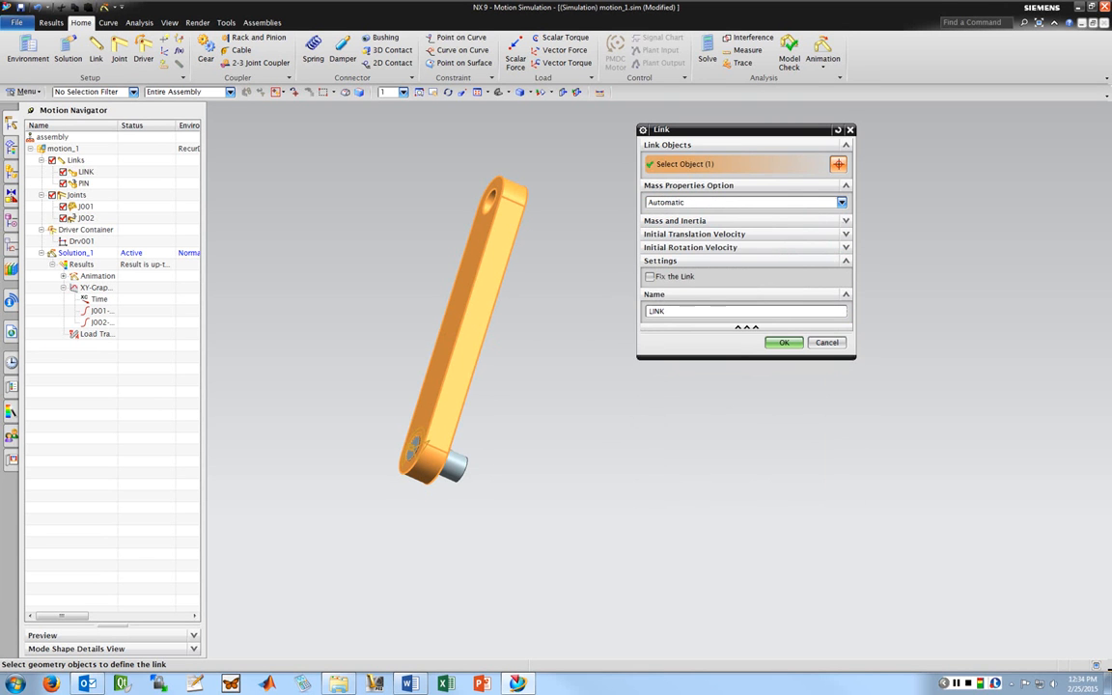
left_click_drag(736, 129, 705, 125)
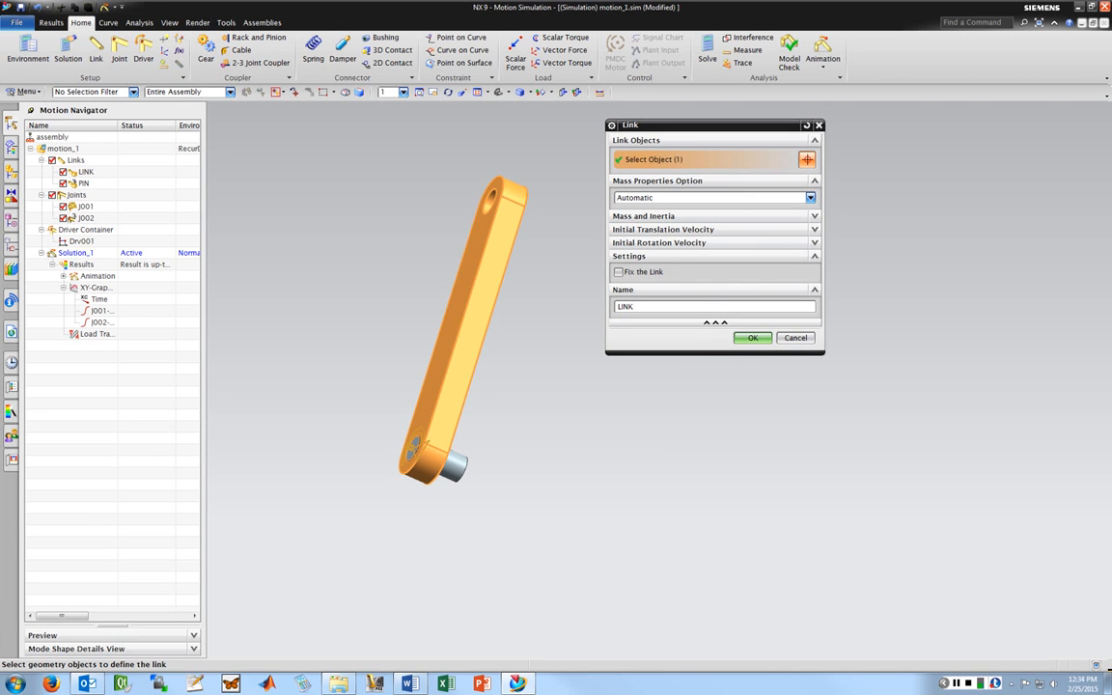
left_click(643, 215)
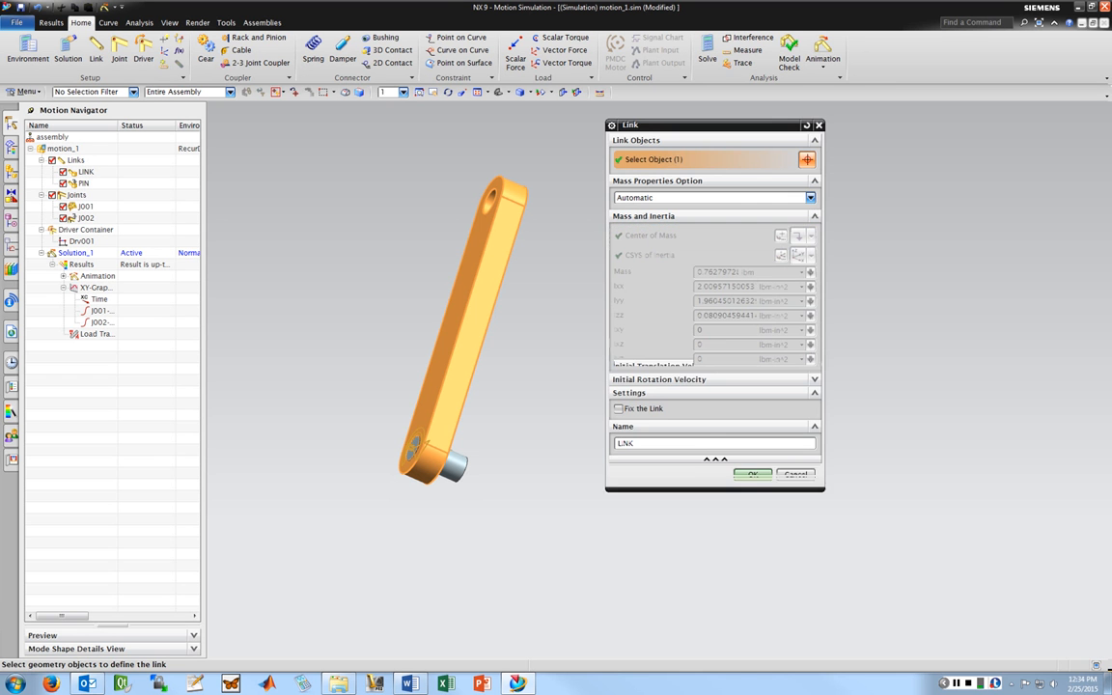
left_click(742, 484)
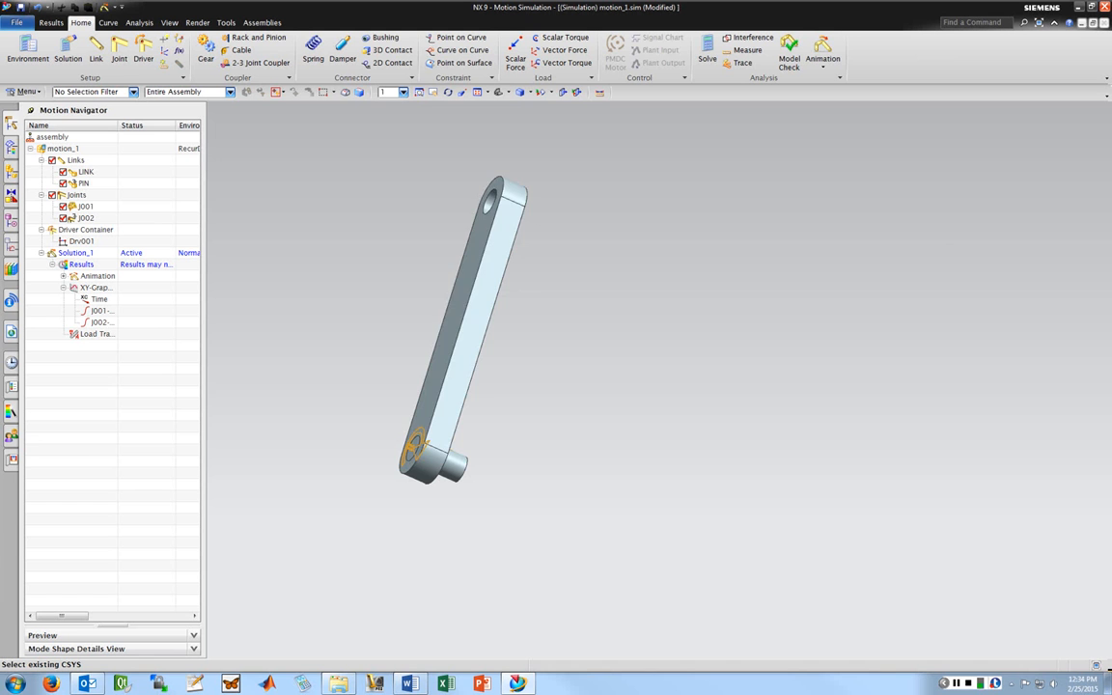
left_click(485, 303)
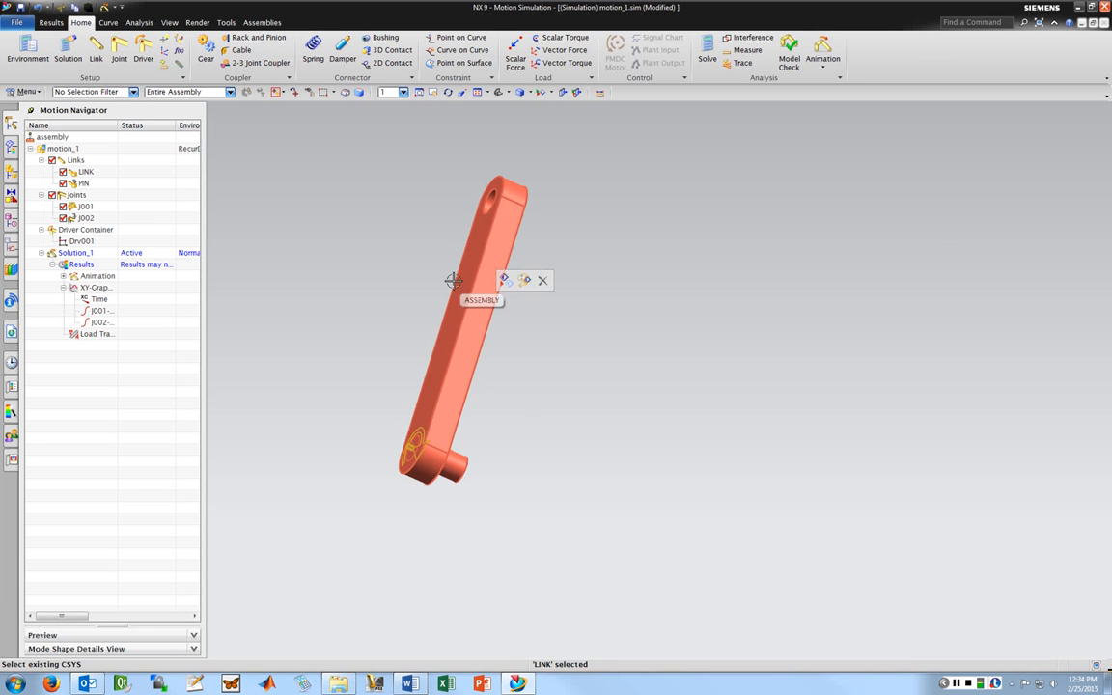
right_click(451, 278)
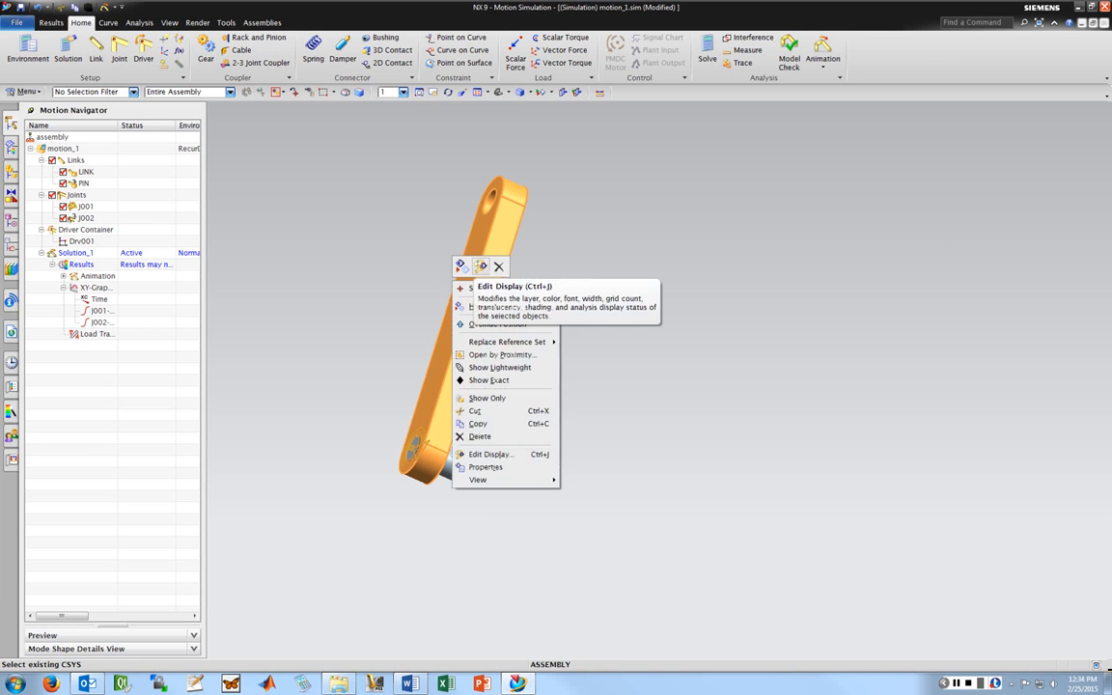
left_click(586, 248)
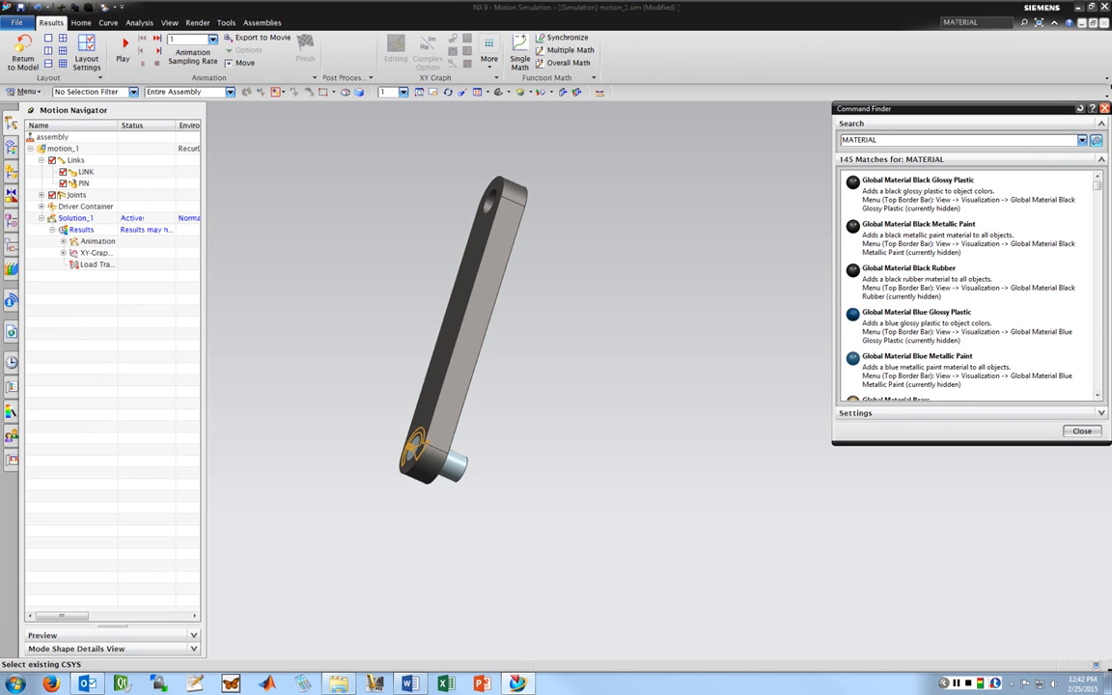
Close the command search and assign the library material Aluminum_6061 to the long link body.
left_click(1104, 108)
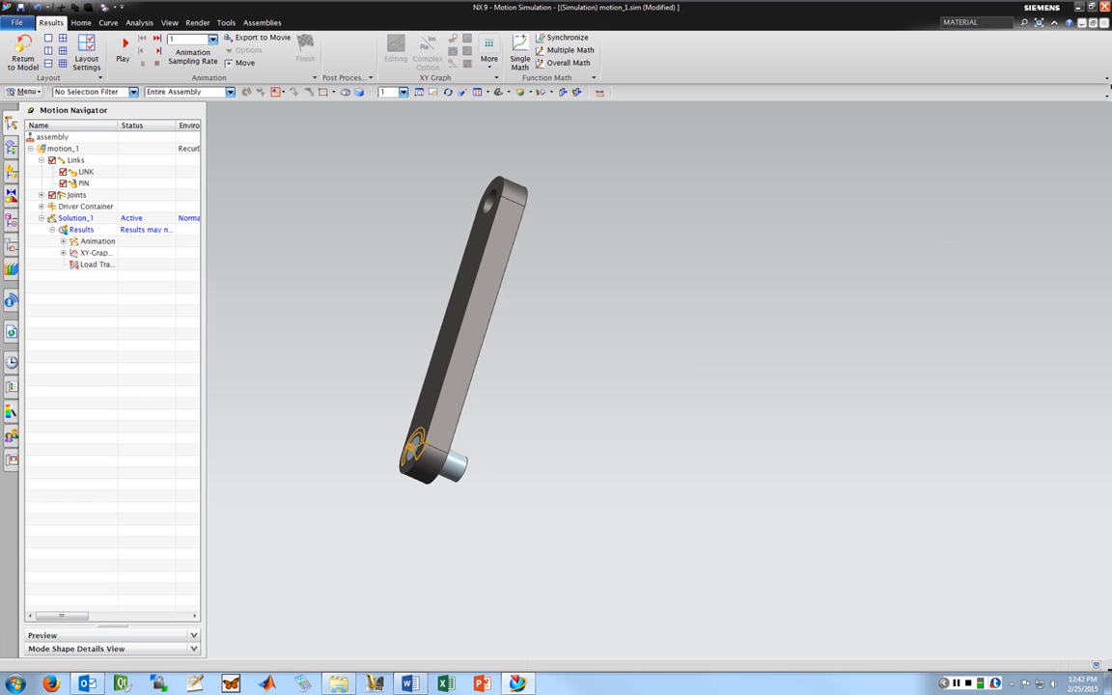
left_click(24, 92)
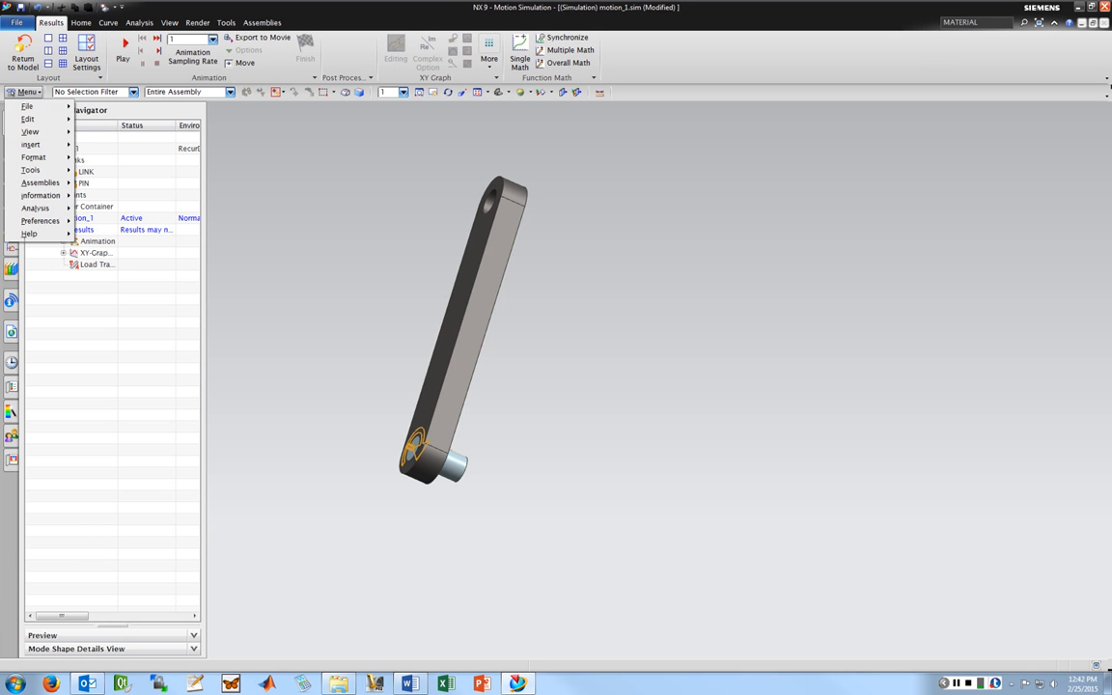
mouse_move(30, 170)
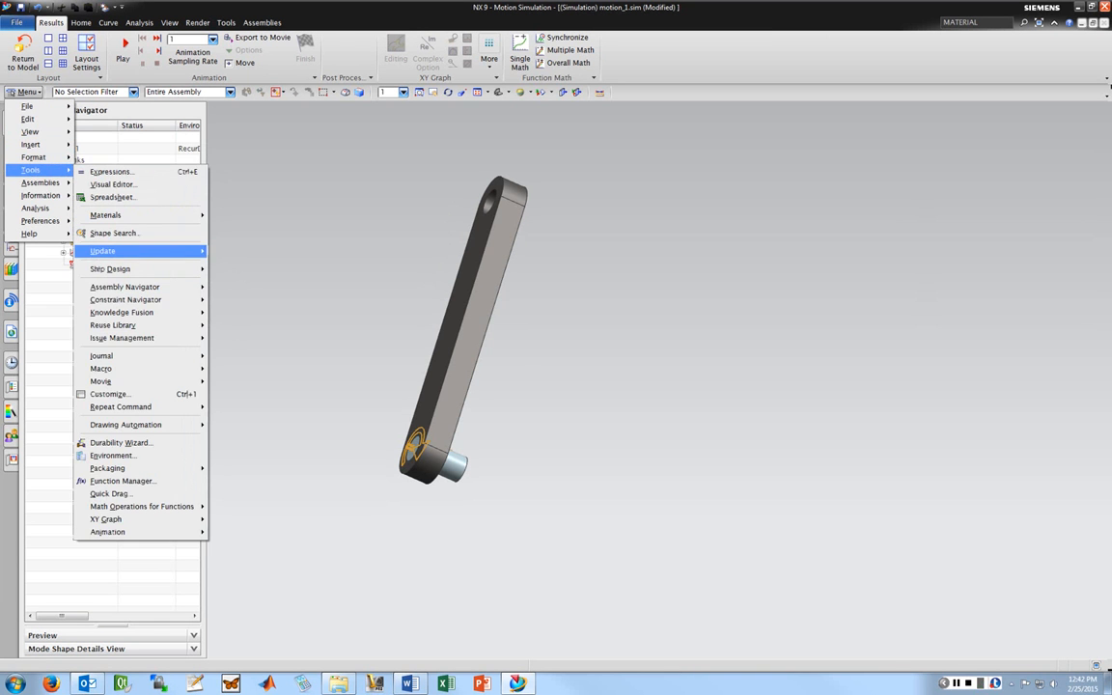
mouse_move(106, 214)
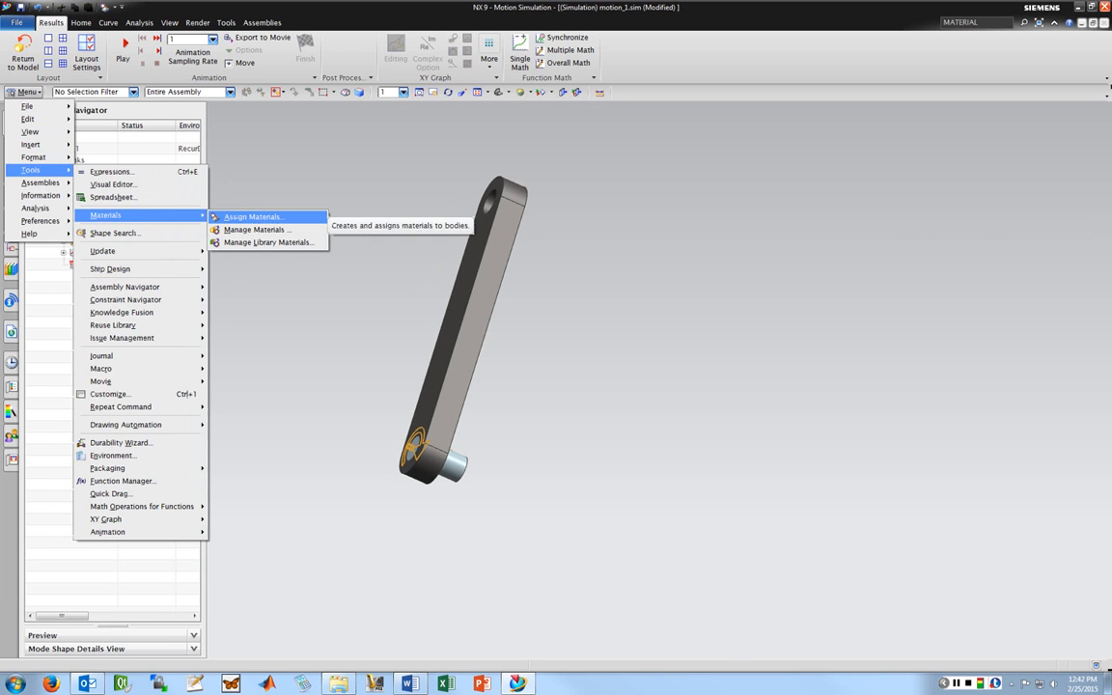
left_click(241, 216)
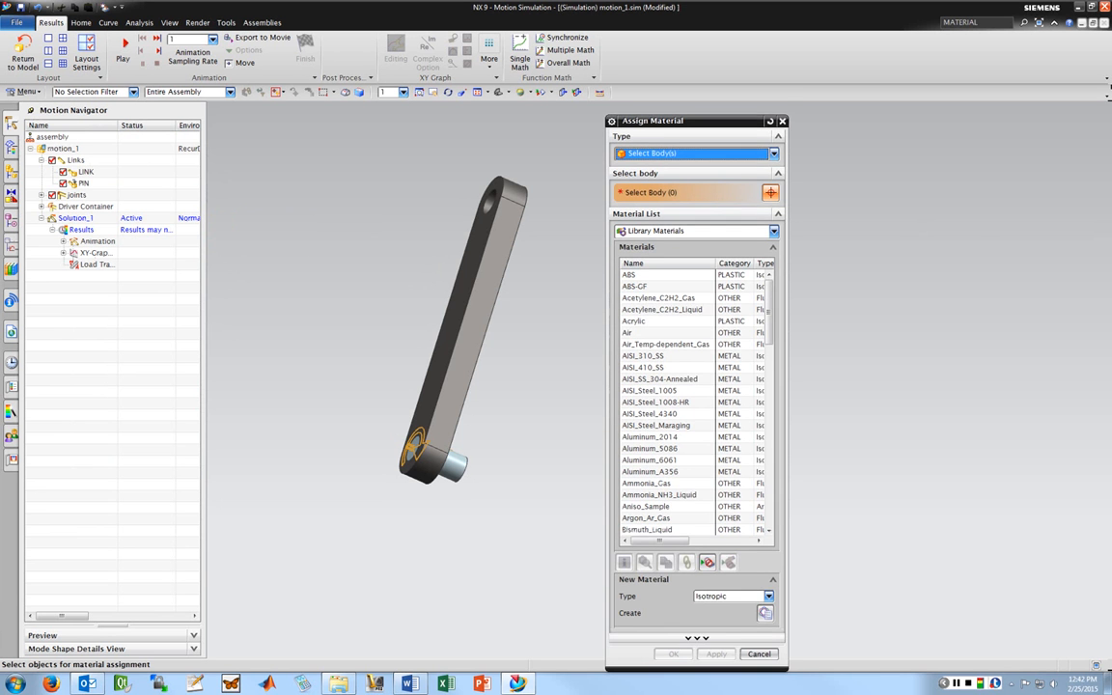
left_click(490, 265)
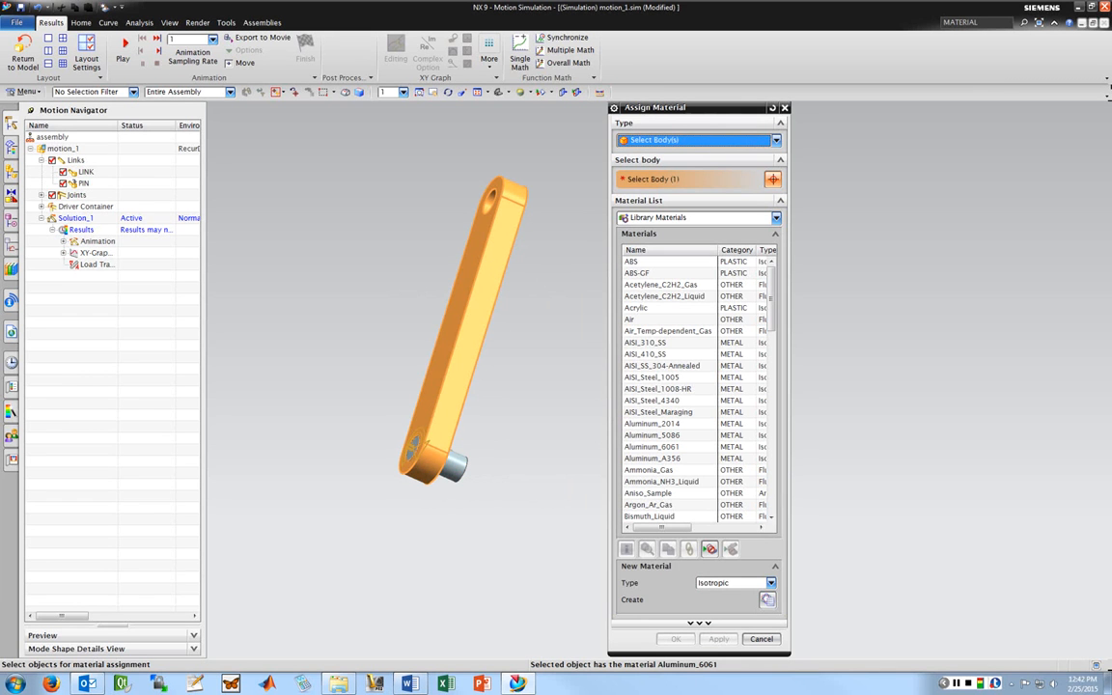
left_click(653, 447)
left_click(720, 639)
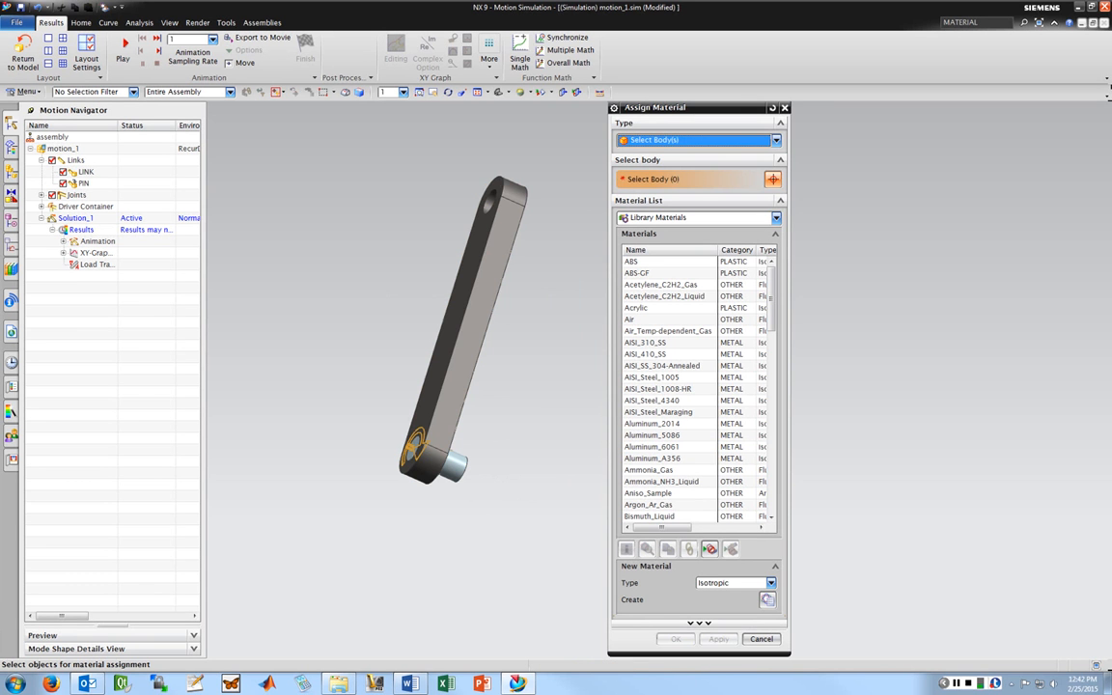
Try to assign the library material AISI_Steel_4340 to the pin body.
left_click(454, 472)
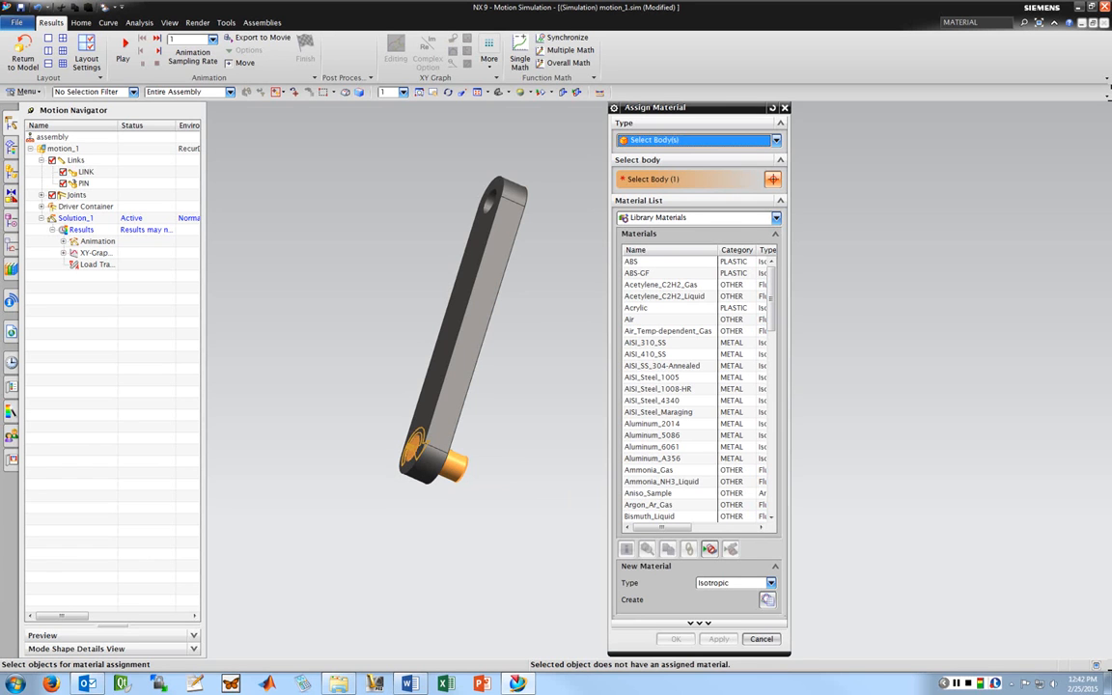
left_click(653, 401)
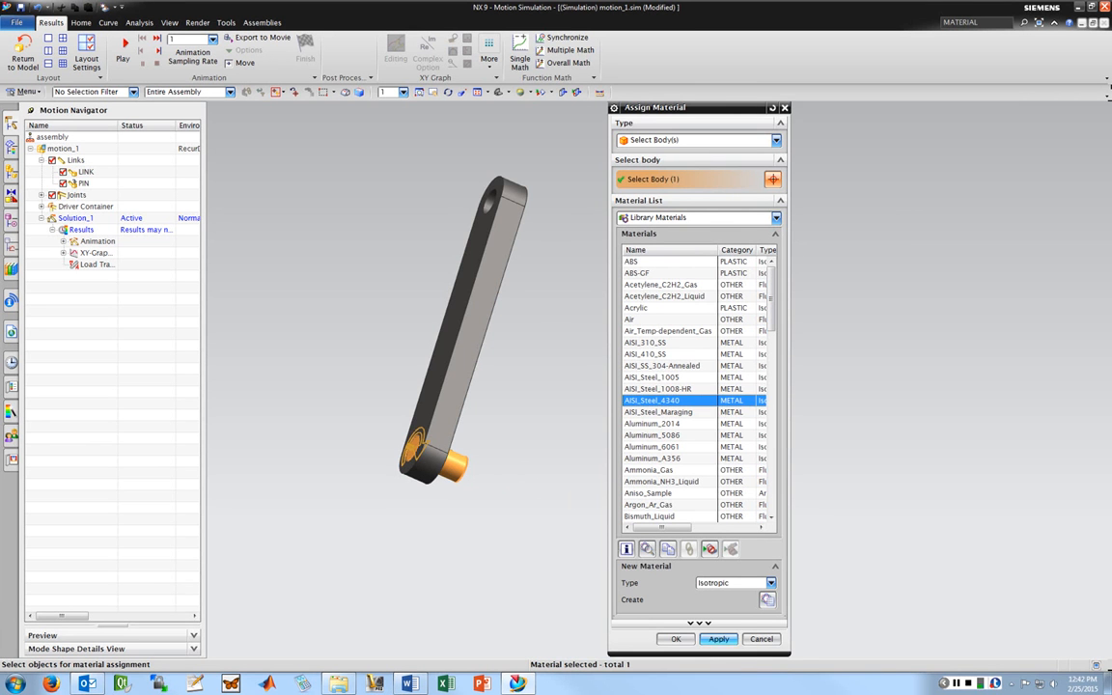
left_click(719, 639)
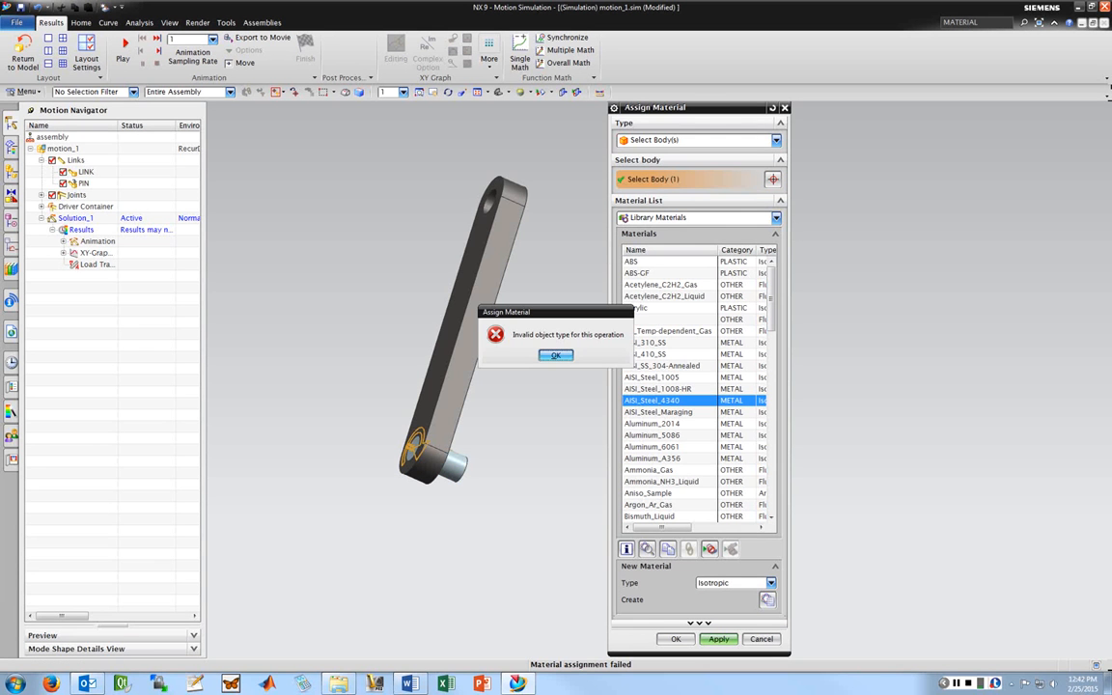
key("Return")
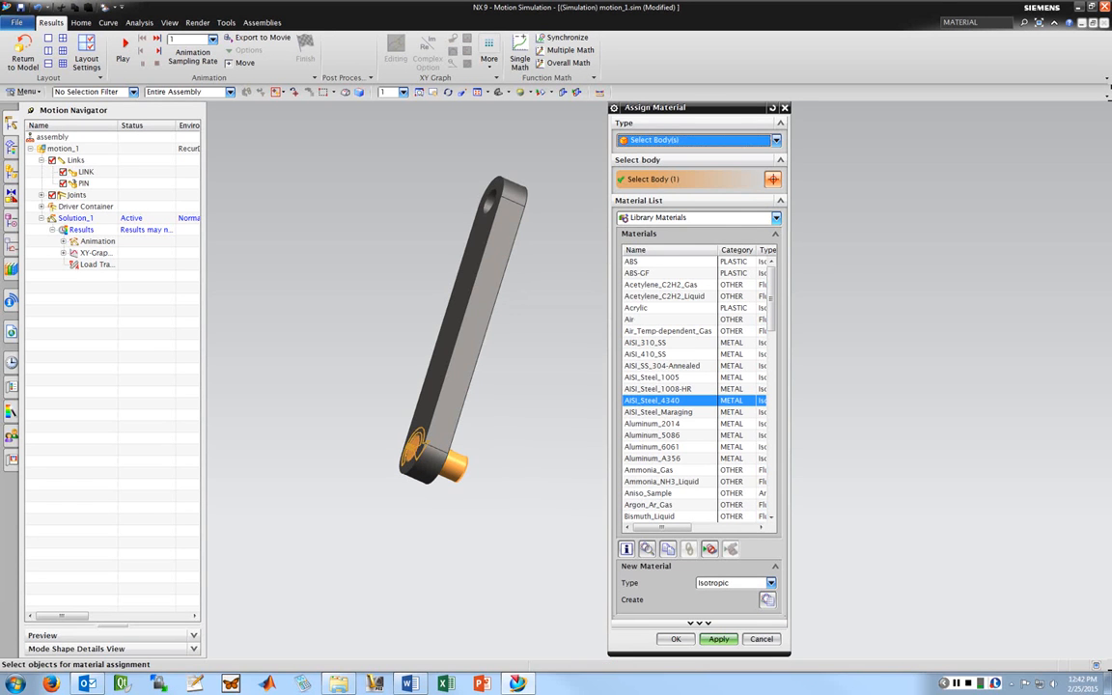
Try to assign Aluminum_6061 to the pin body instead, and close the material assignment.
left_click(653, 424)
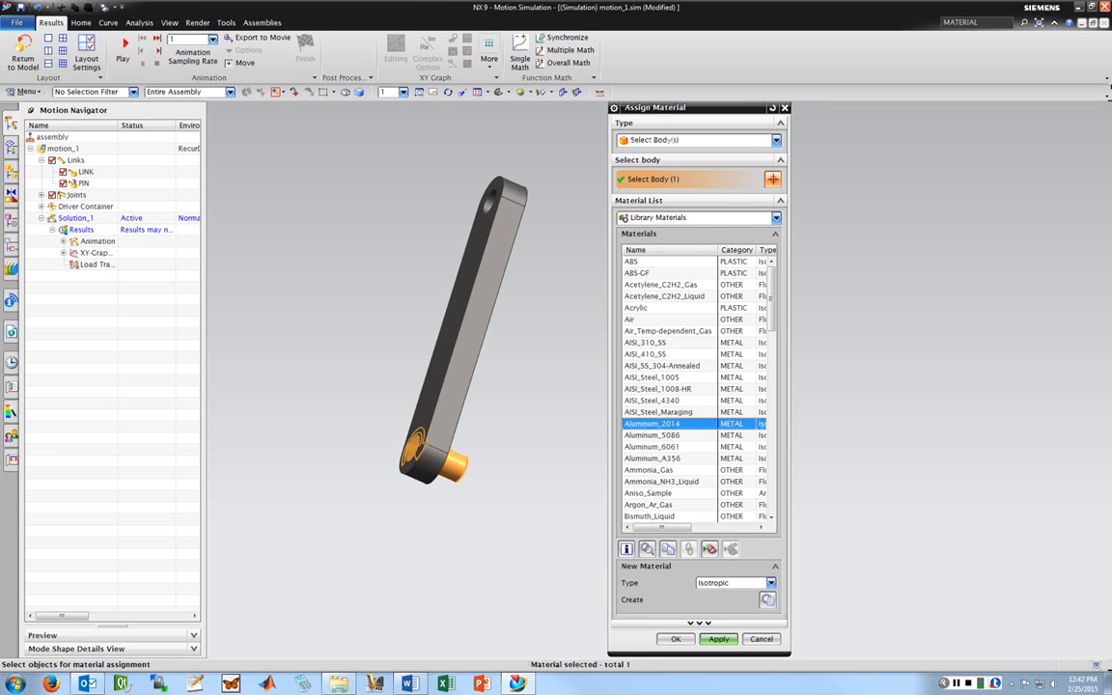
left_click(652, 447)
left_click(719, 639)
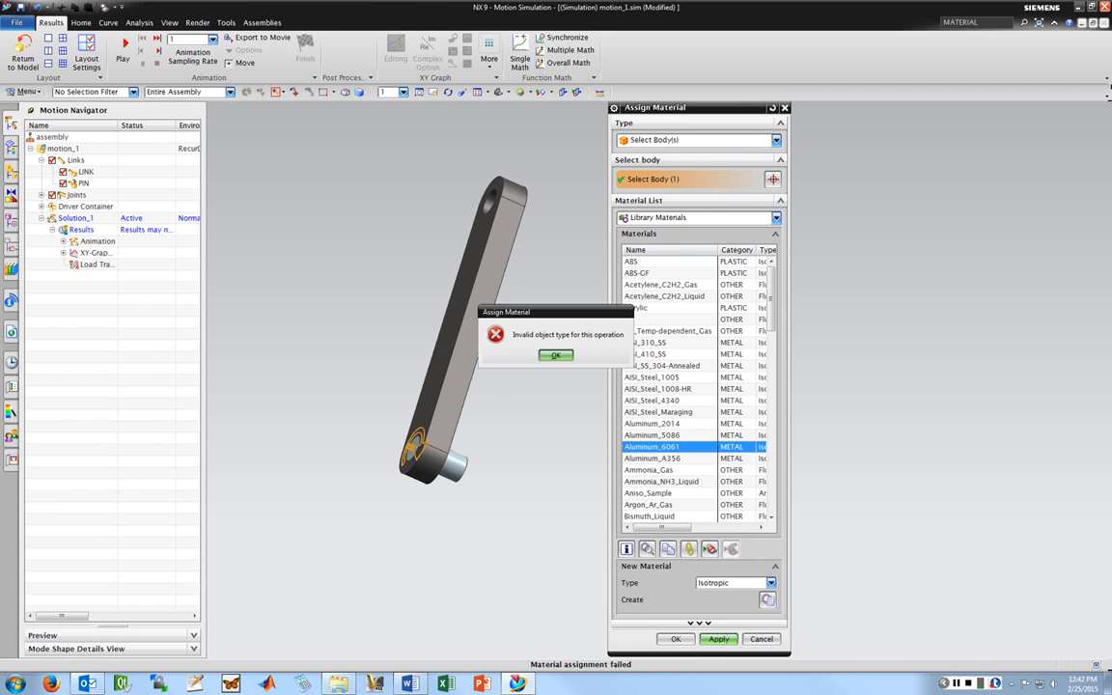
key("Return")
left_click(783, 107)
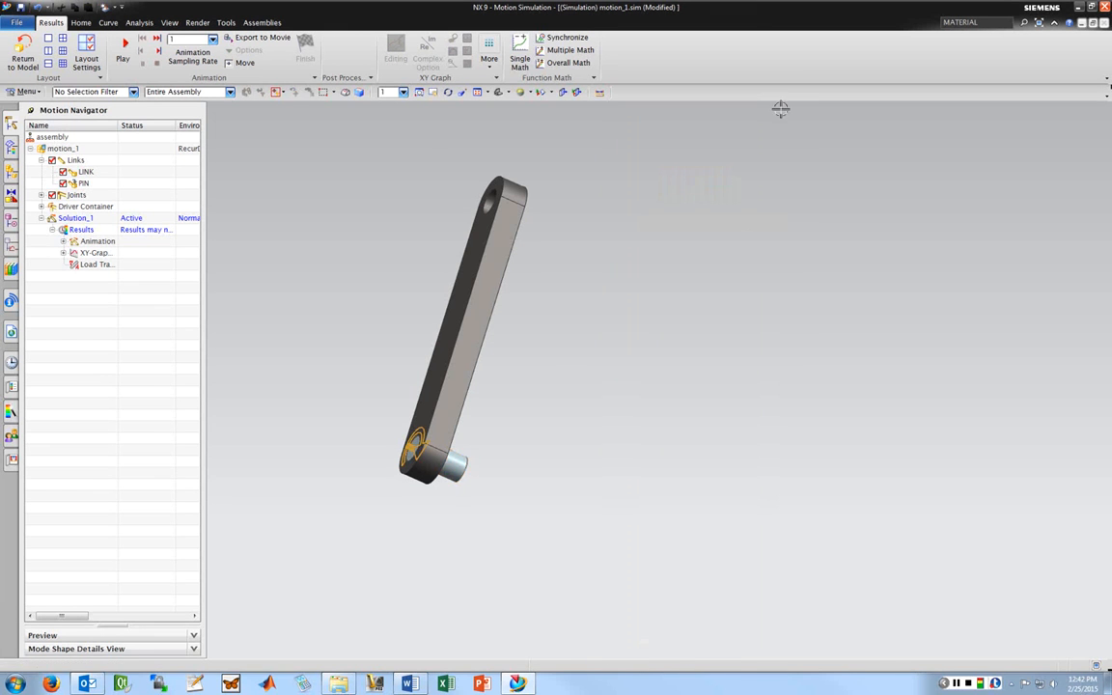
Try to assign the library material AISI_Steel_4340 to the pin body, and cancel the material assignment.
middle_click_drag(596, 292, 521, 295)
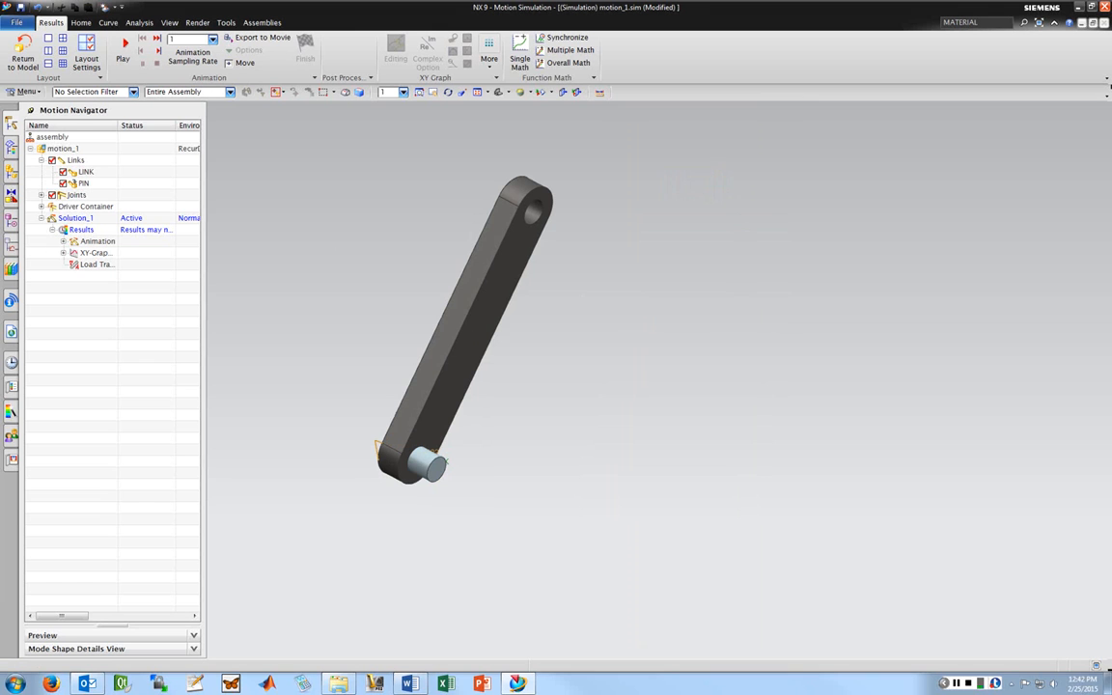
left_click(24, 91)
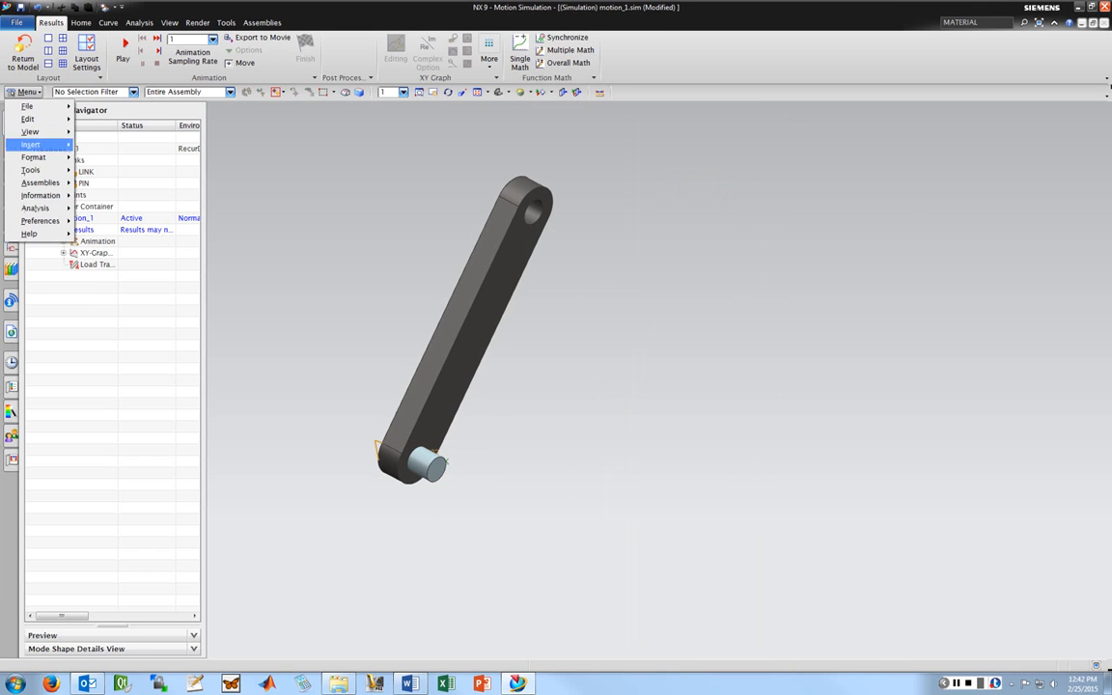
mouse_move(38, 170)
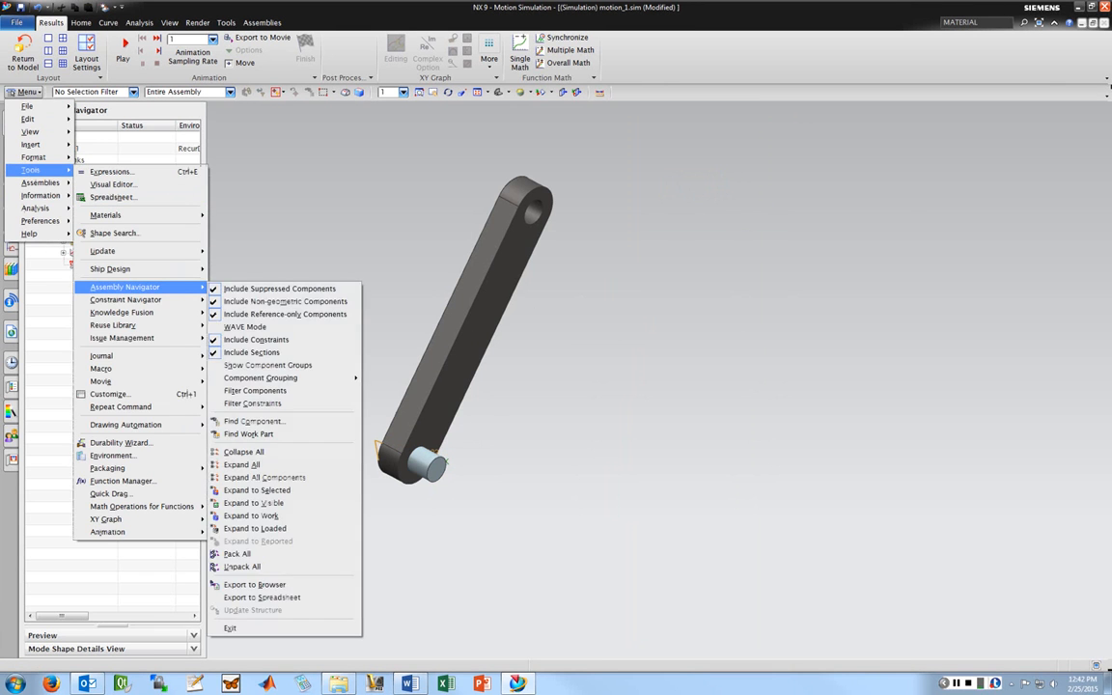
mouse_move(106, 214)
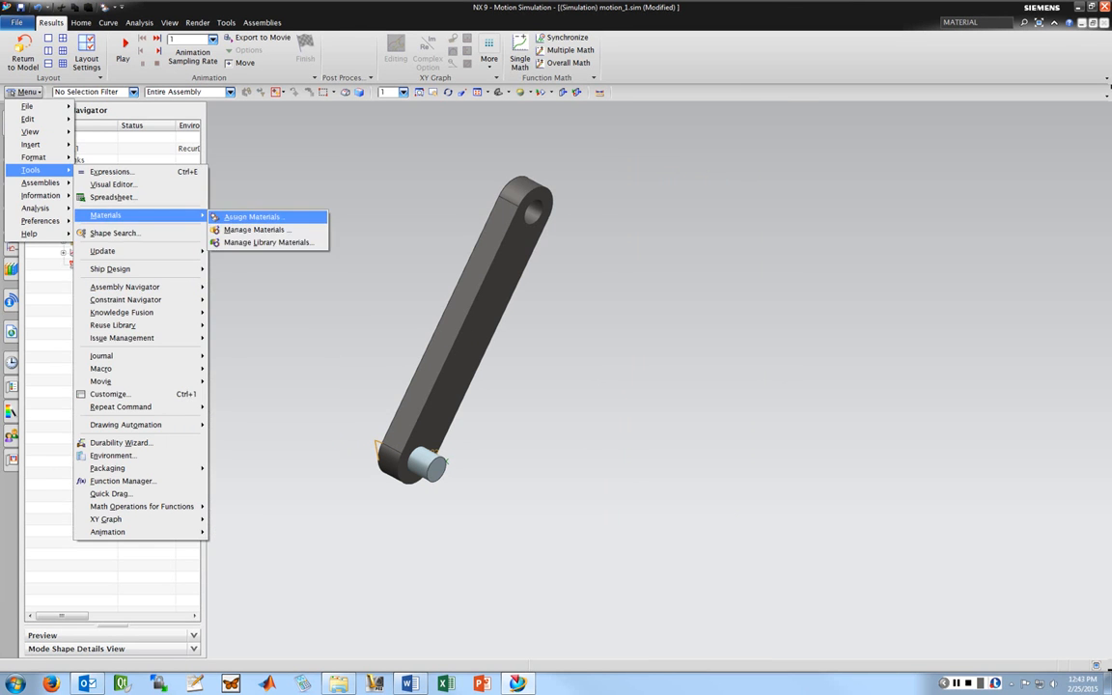
left_click(253, 214)
left_click(426, 462)
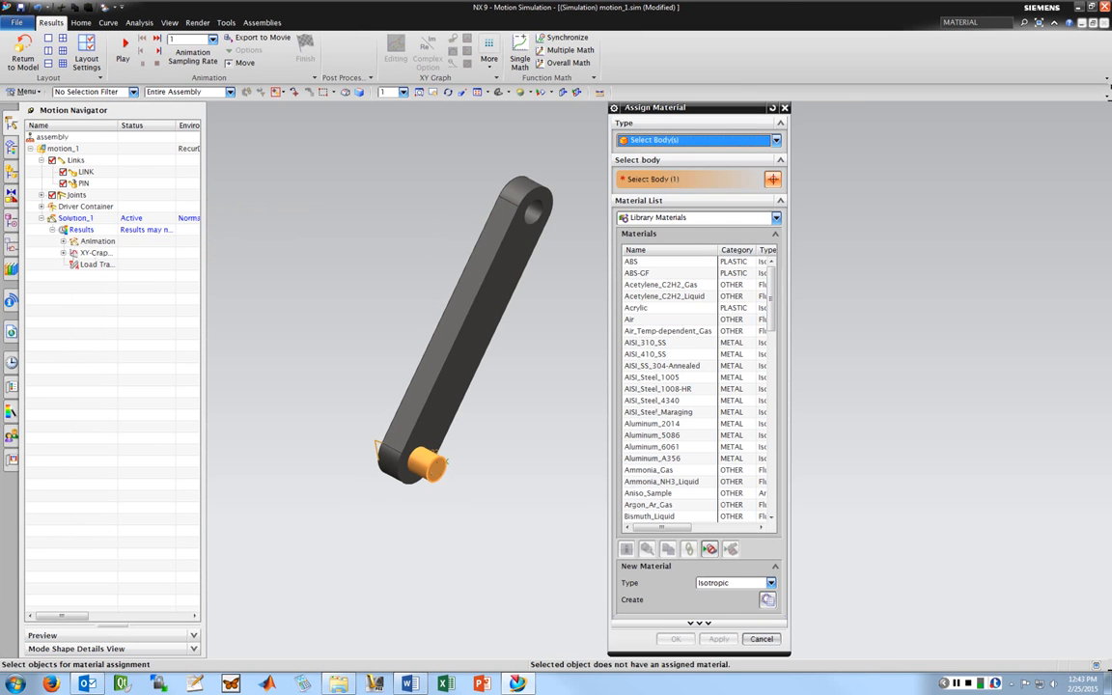
left_click(652, 400)
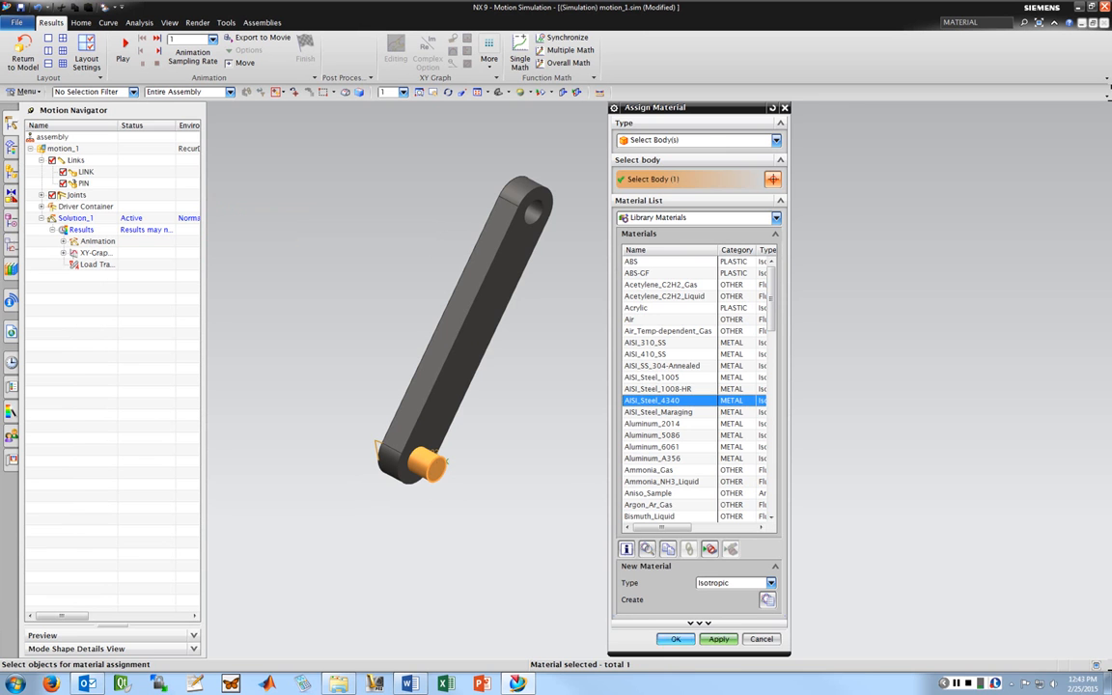
left_click(675, 639)
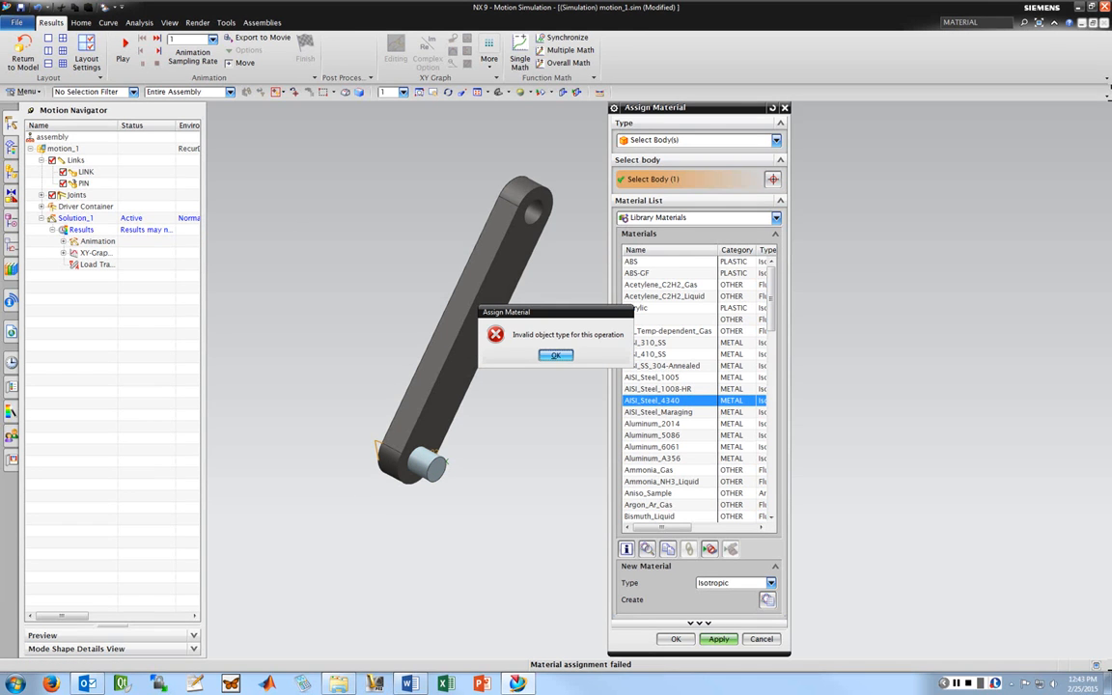
left_click(555, 355)
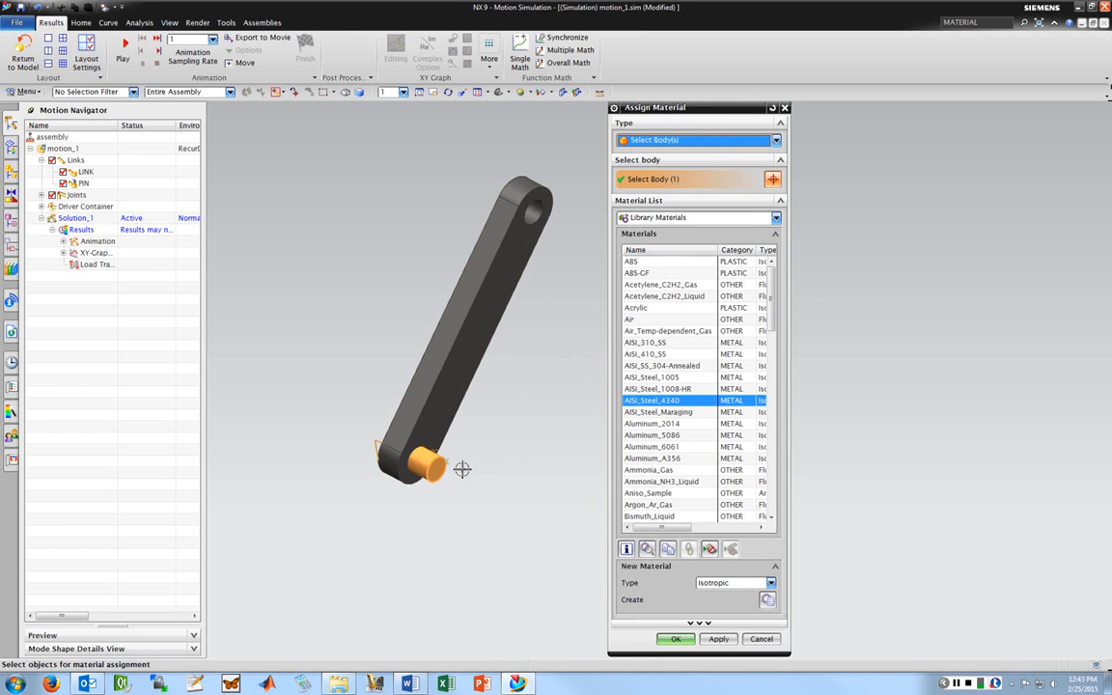
left_click(84, 183)
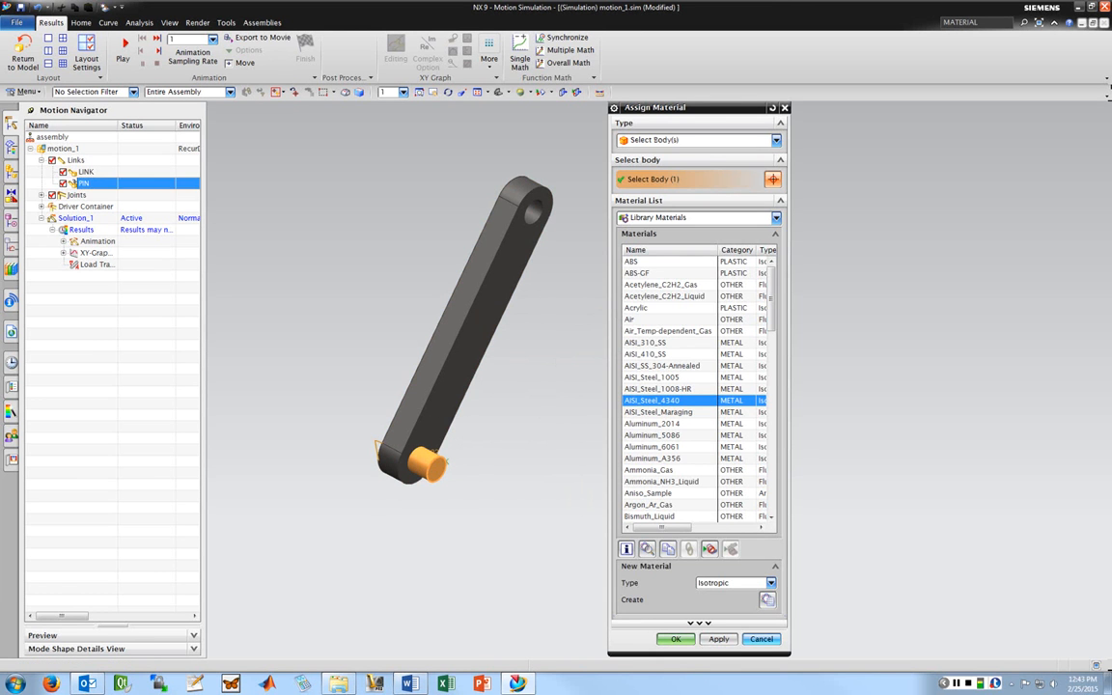
left_click(761, 639)
Try again to assign AISI_Steel_4340 to the pin body, this time highlighting the PIN link before picking the body.
left_click(23, 90)
mouse_move(39, 157)
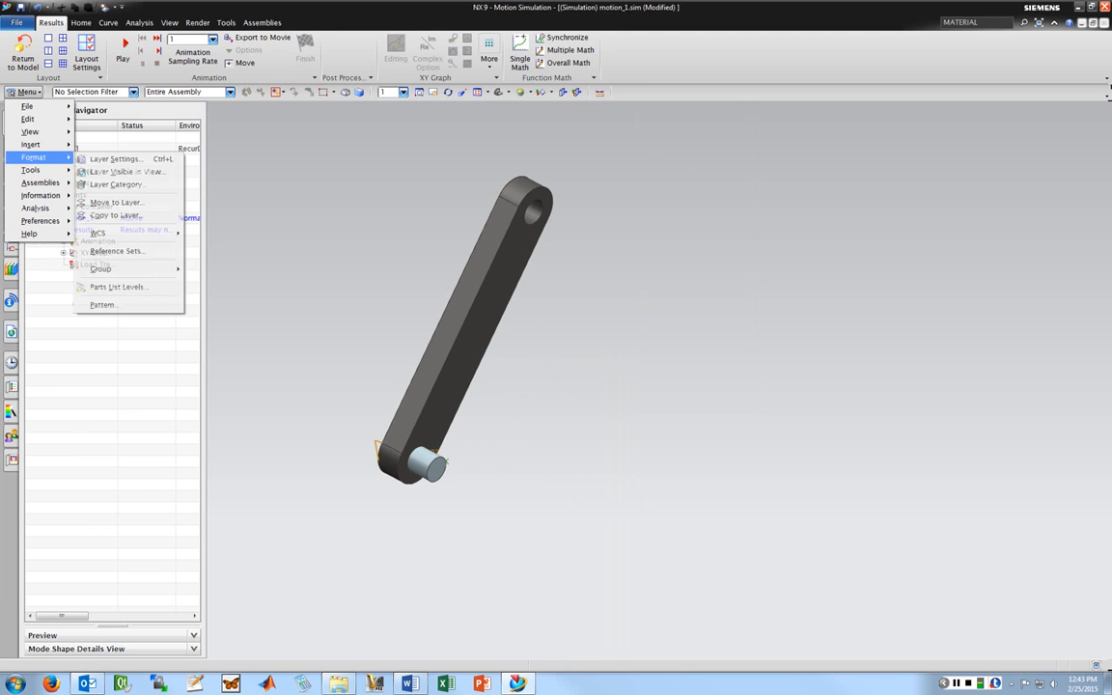
mouse_move(126, 286)
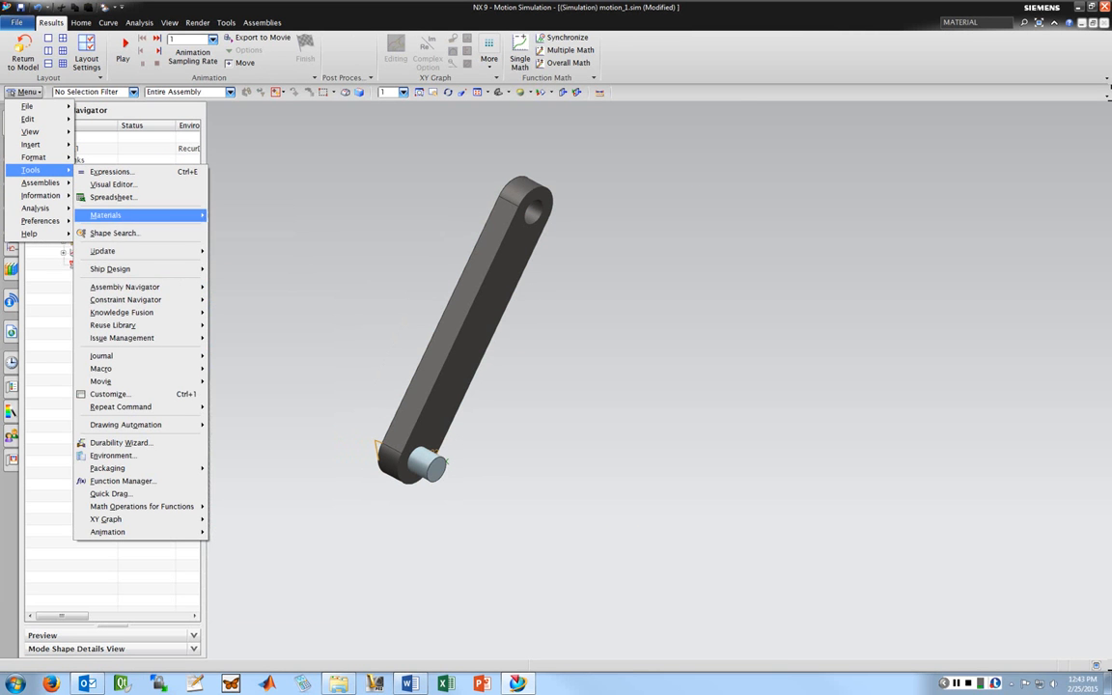
mouse_move(193, 214)
left_click(253, 215)
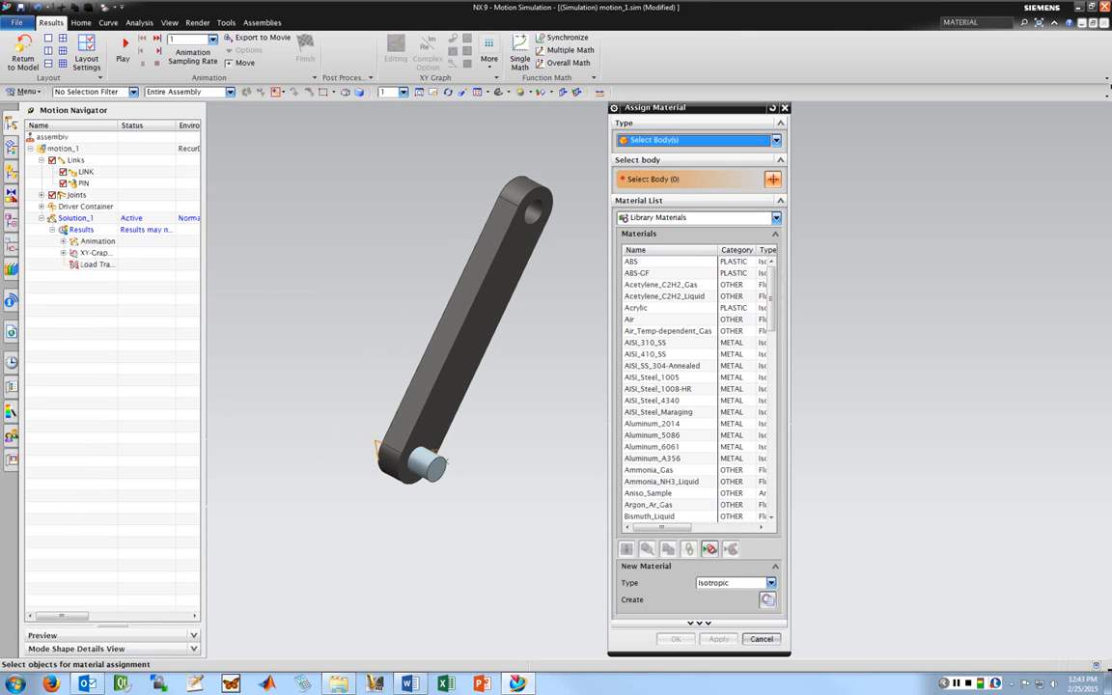
left_click(81, 183)
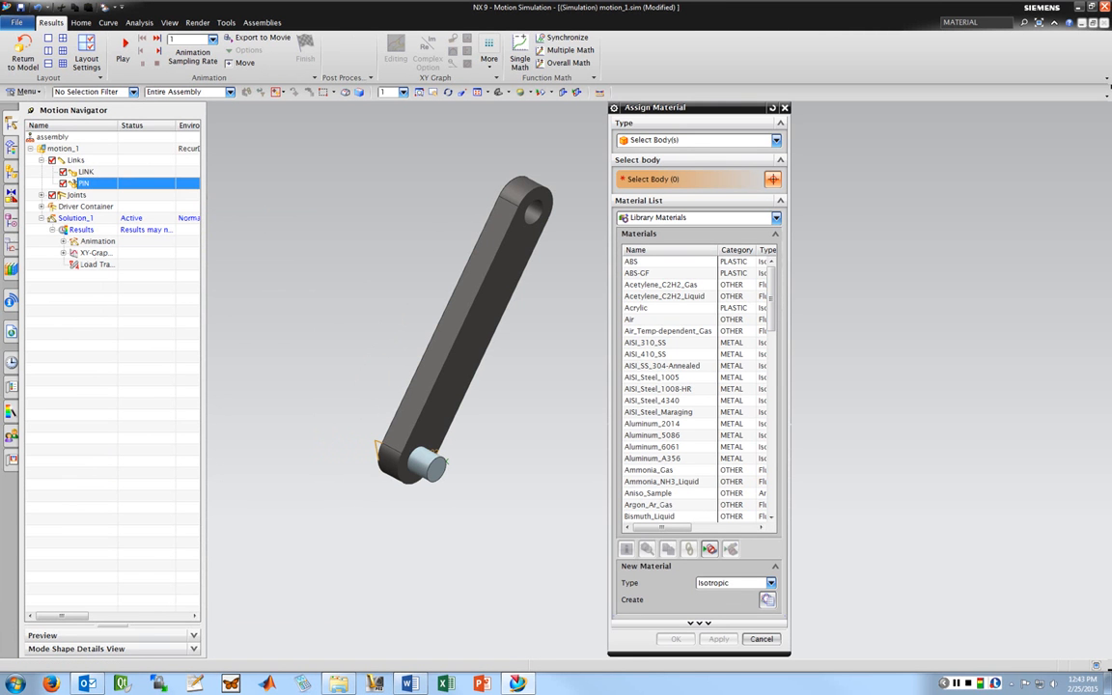
left_click(415, 469)
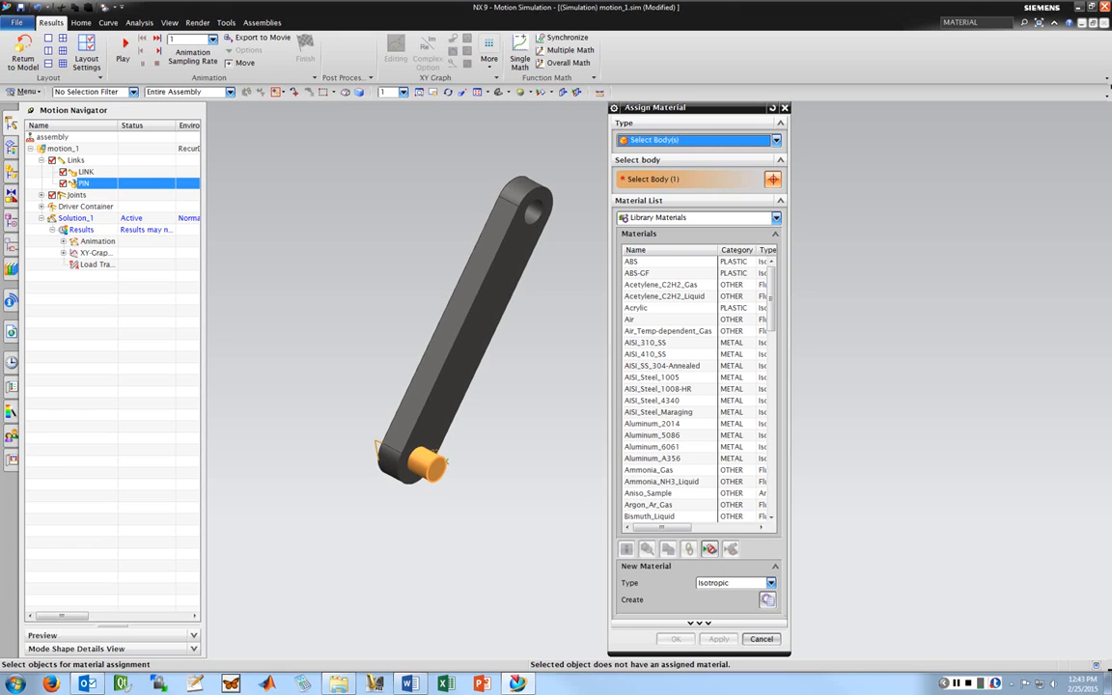
left_click(653, 401)
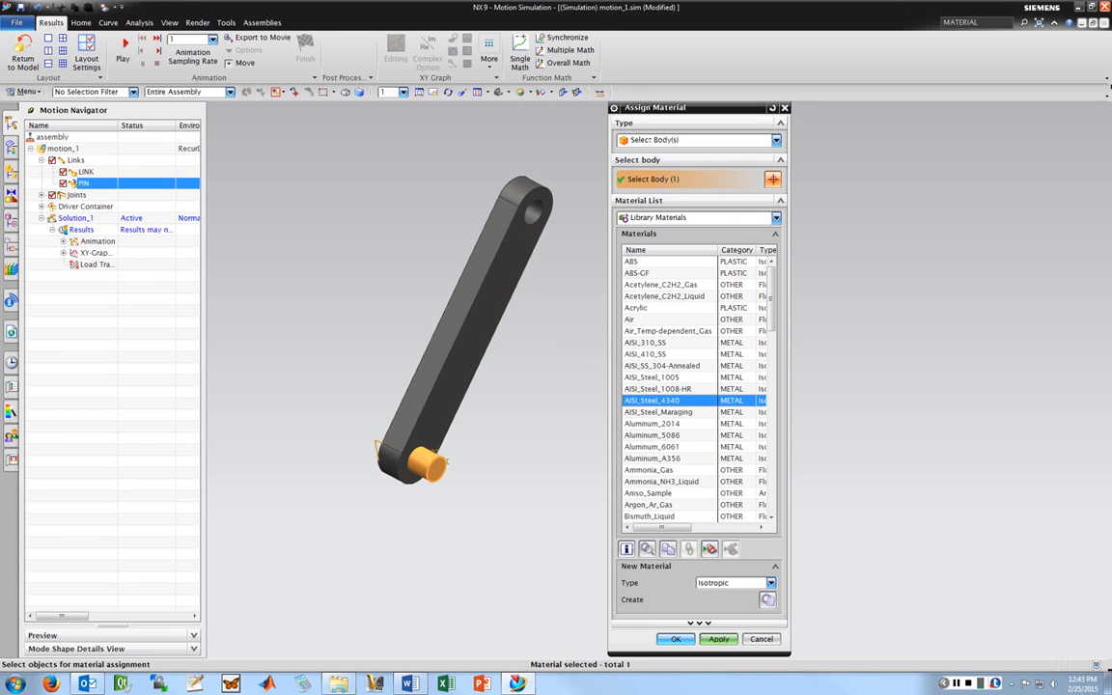
left_click(676, 639)
left_click(553, 354)
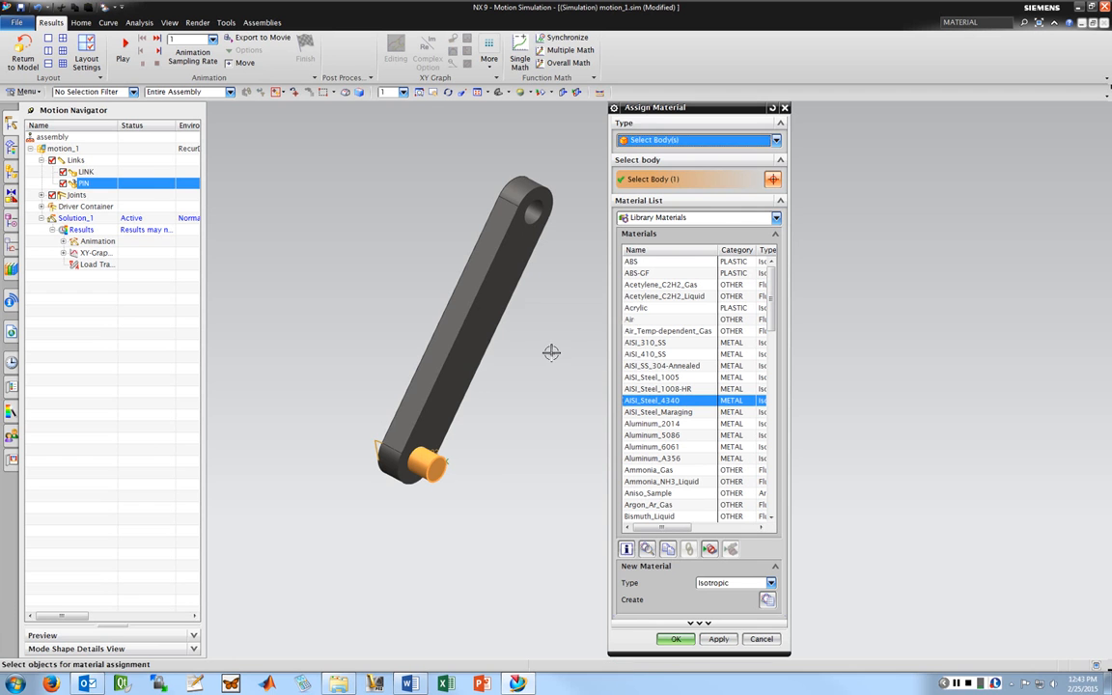
Try to assign the library material AISI_SS_304-Annealed to the pin body instead.
left_click(663, 366)
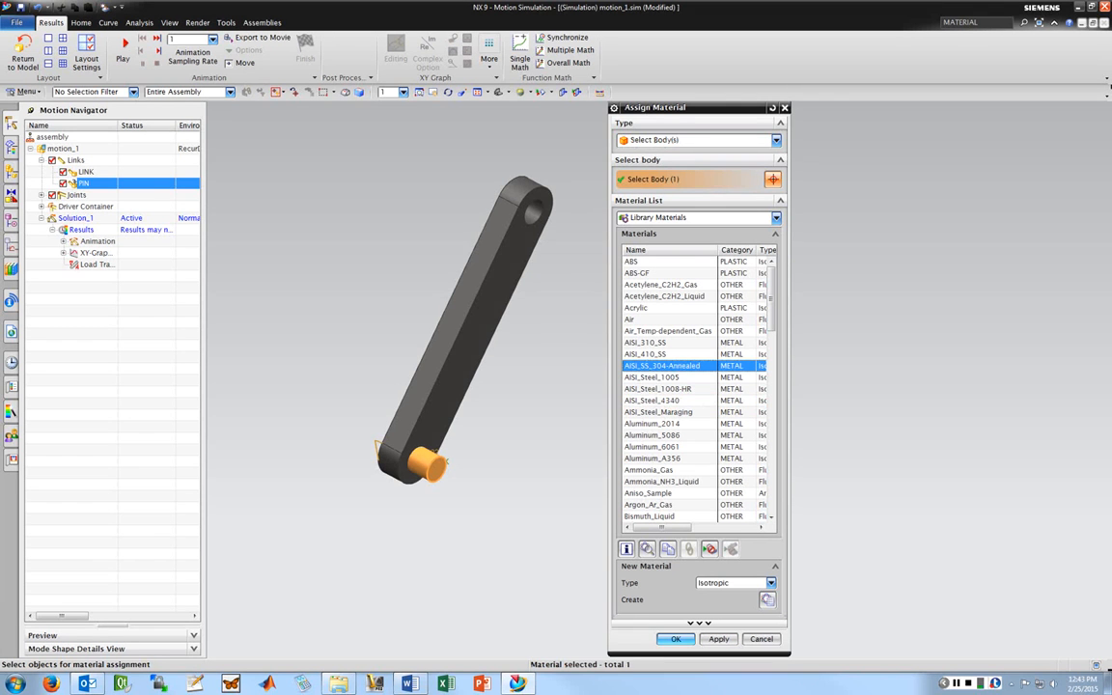
left_click(676, 639)
key("Return")
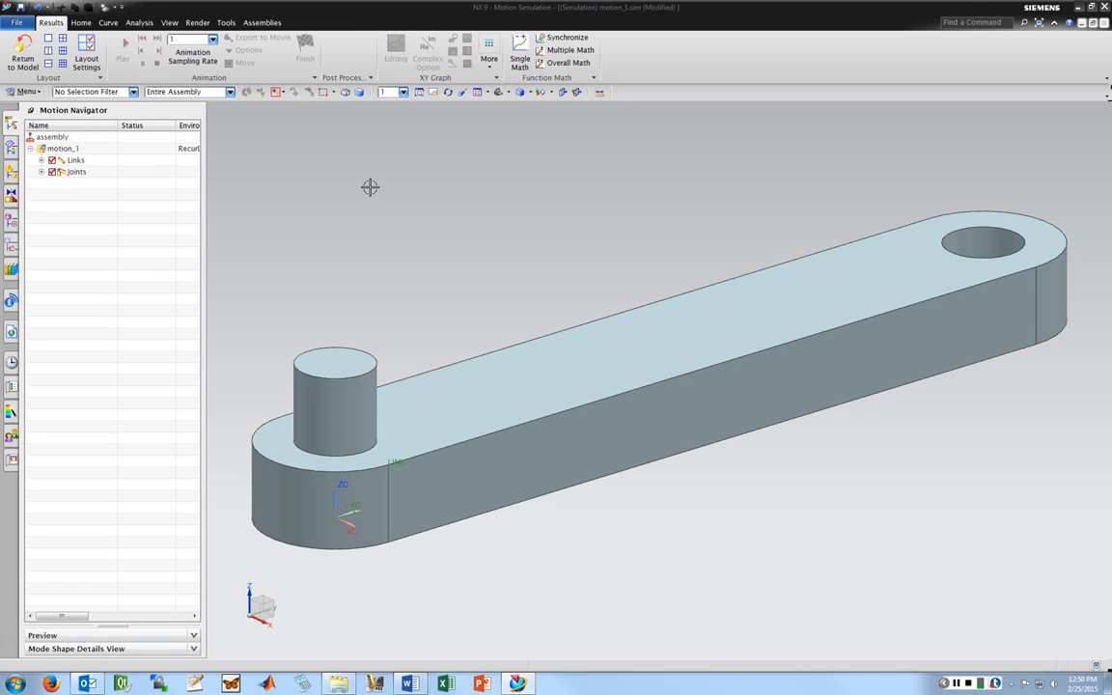
Assign the library material AISI_Steel_1005 to the long link body.
left_click(23, 91)
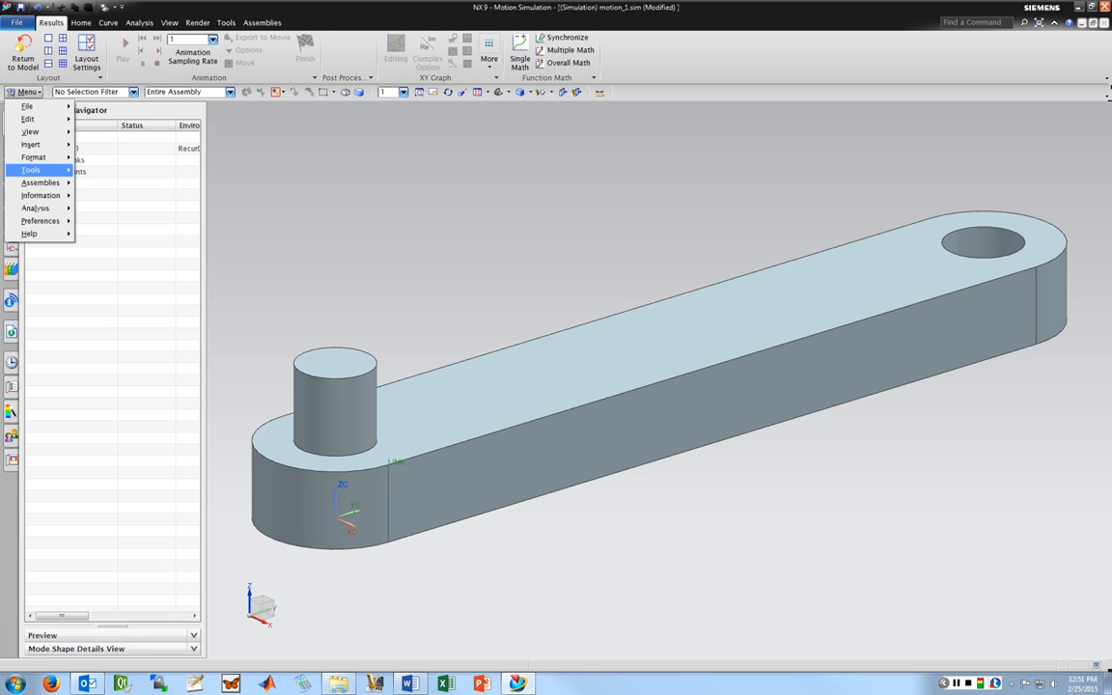
mouse_move(37, 170)
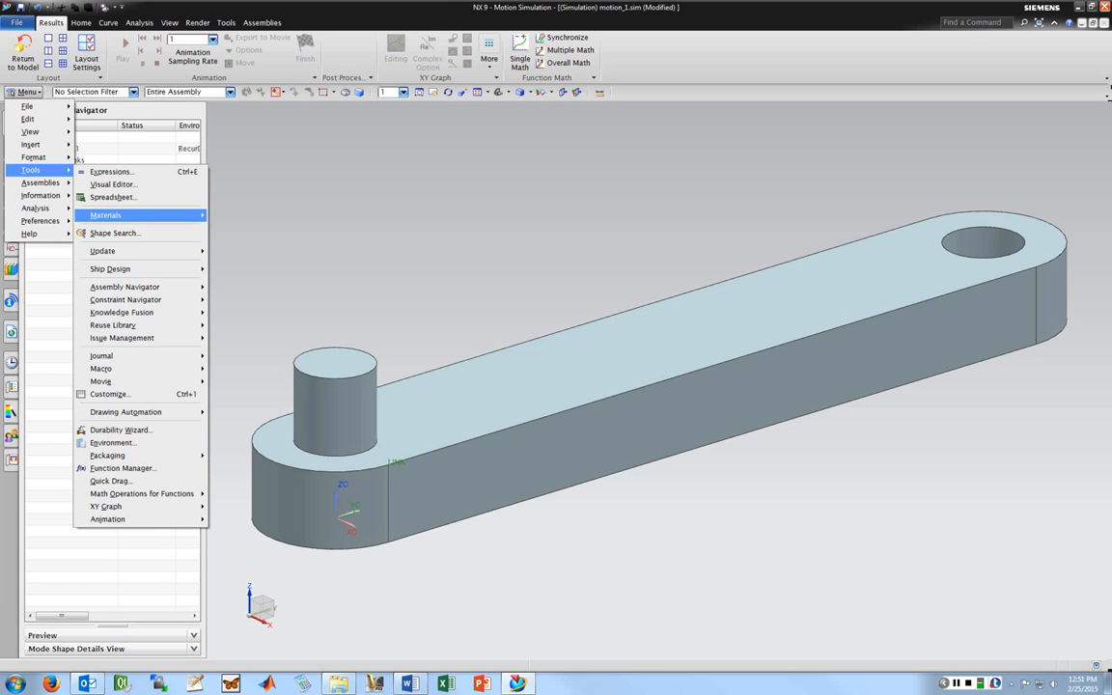
mouse_move(145, 214)
left_click(243, 215)
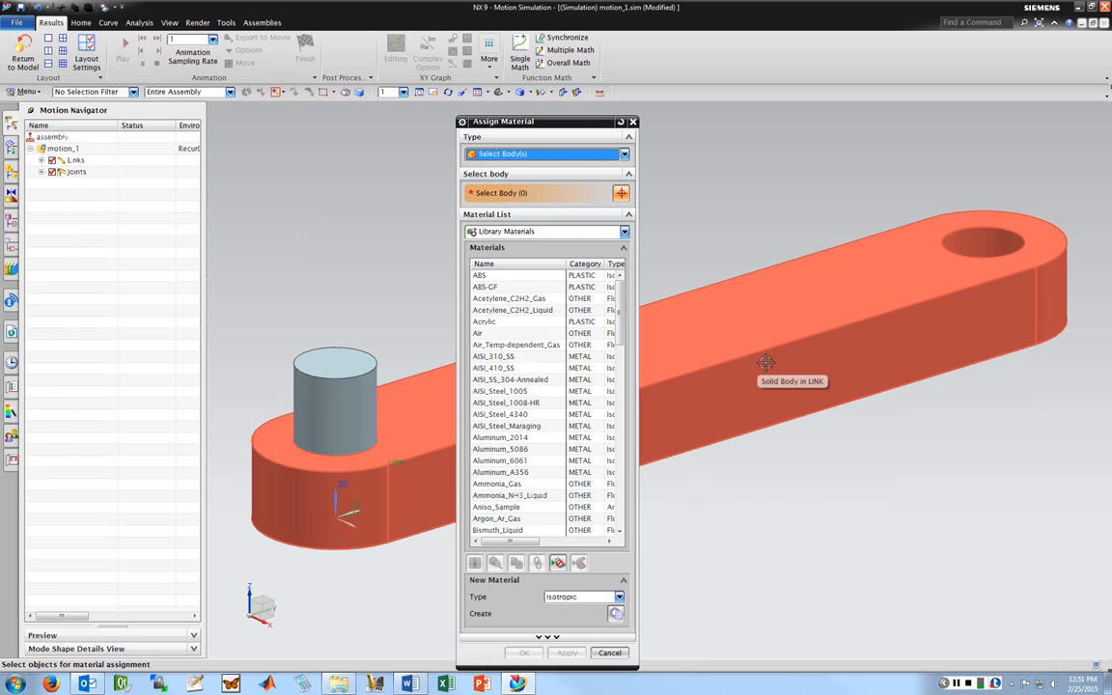
left_click(768, 367)
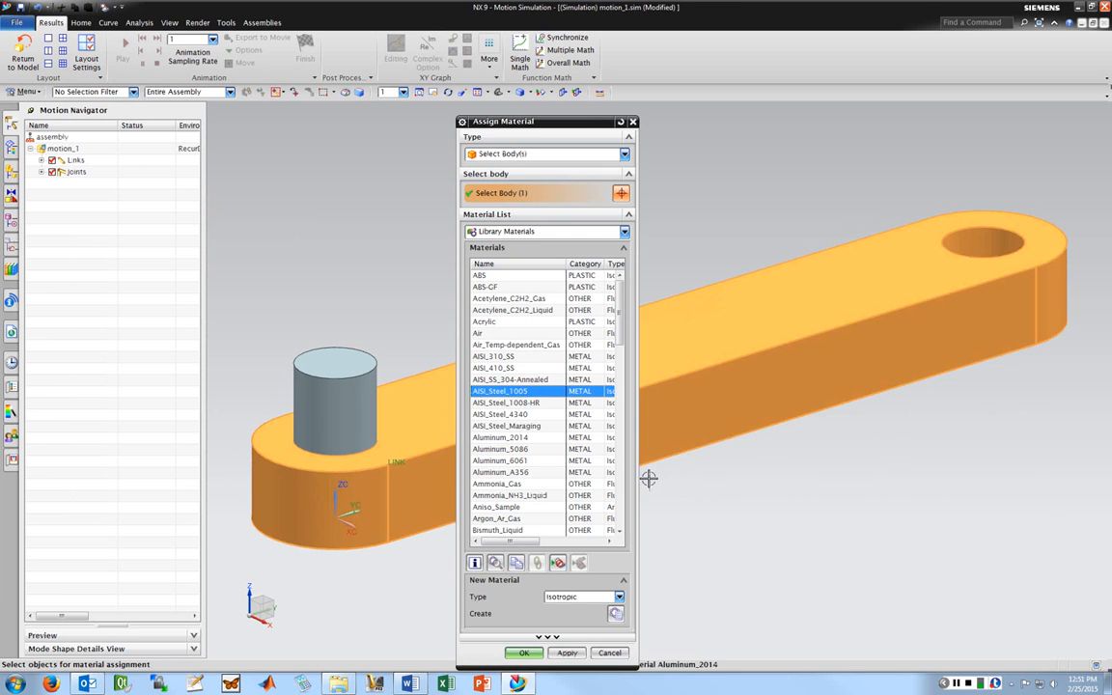
left_click(522, 654)
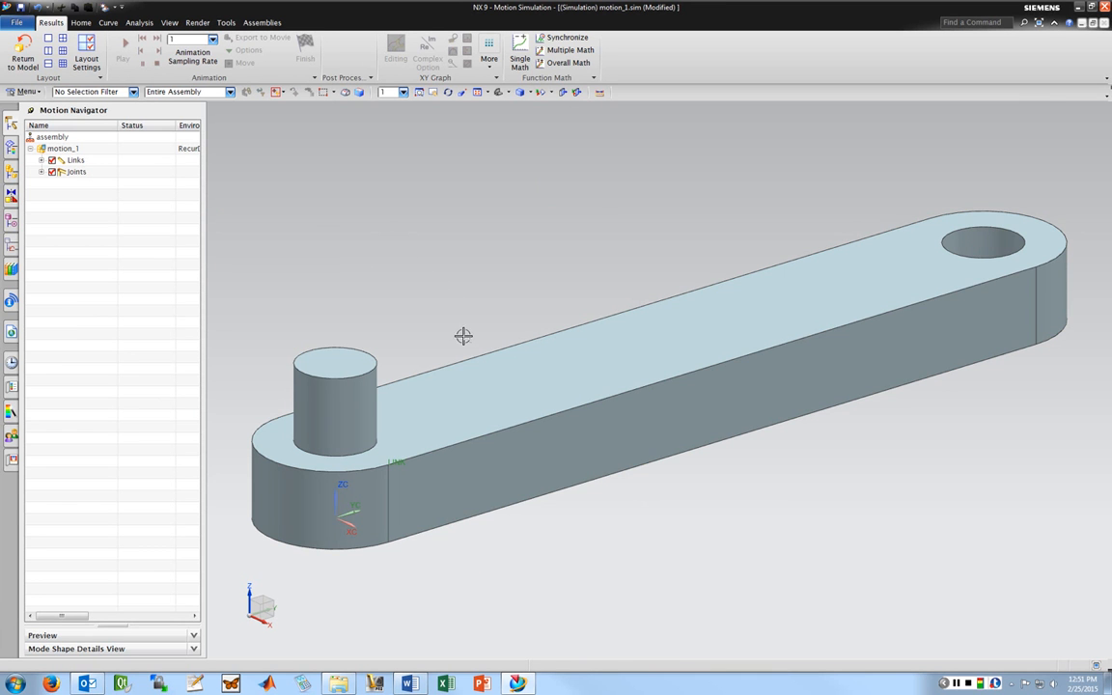
scroll(629, 252, "down", 2)
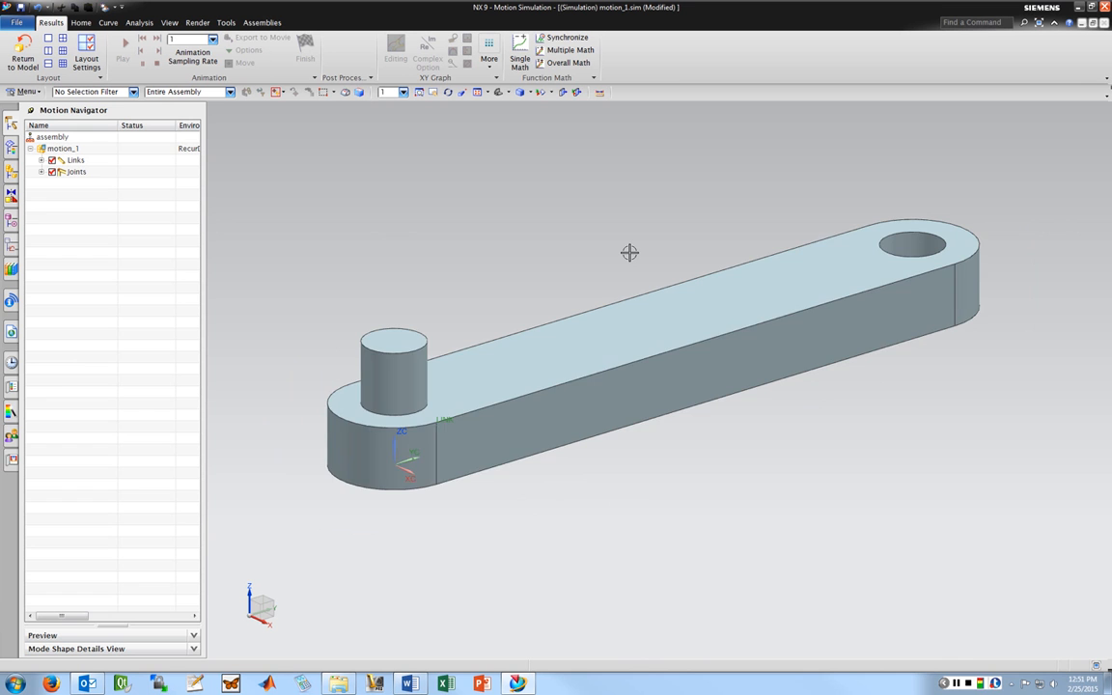
scroll(630, 252, "down", 2)
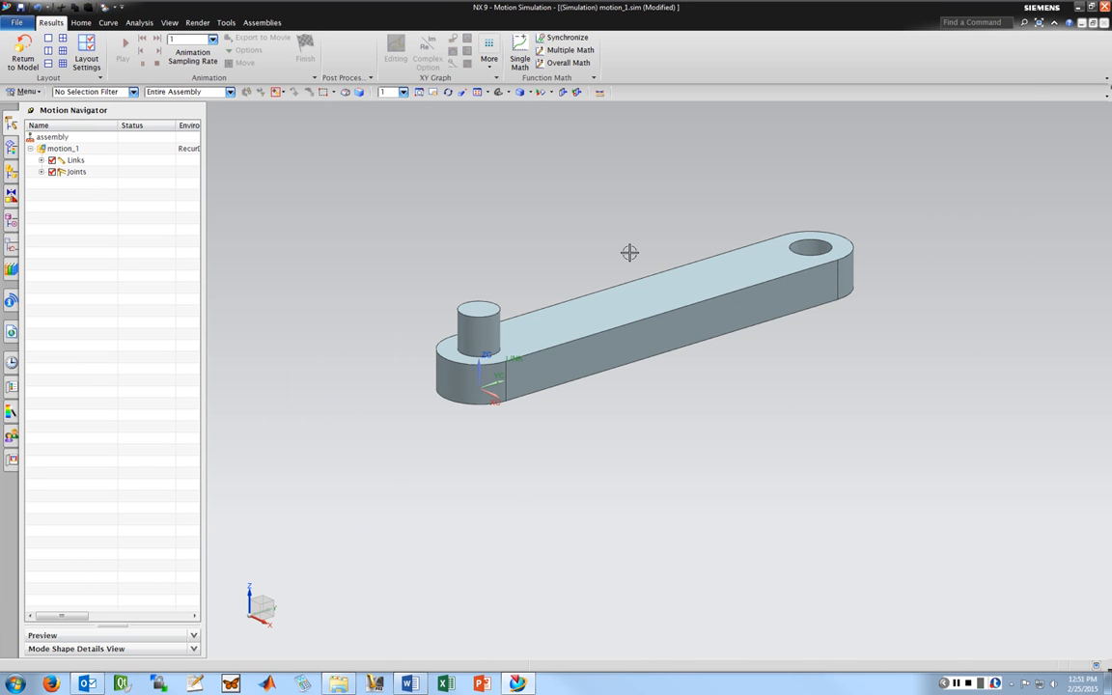